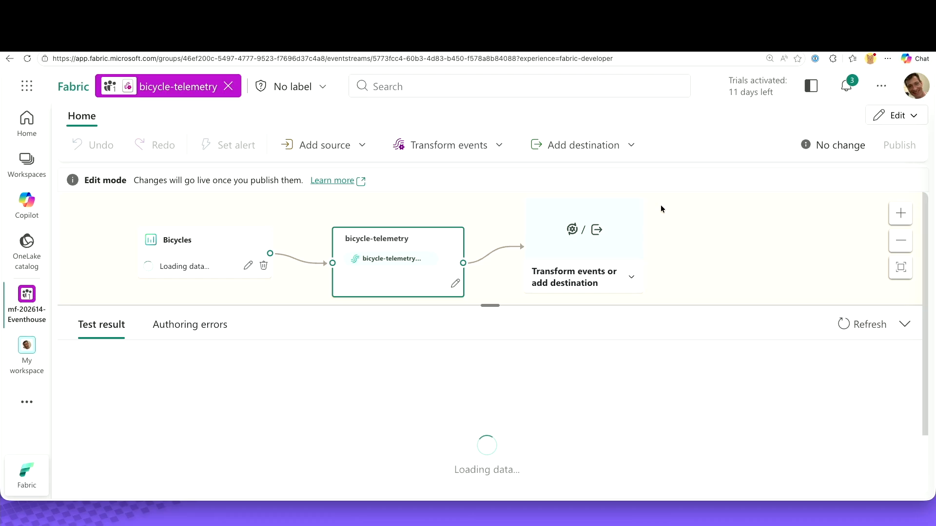
- Add an Eventhouse destination after the bicycle-telemetry stream and set its data ingestion mode to Direct ingestion
left_click(581, 275)
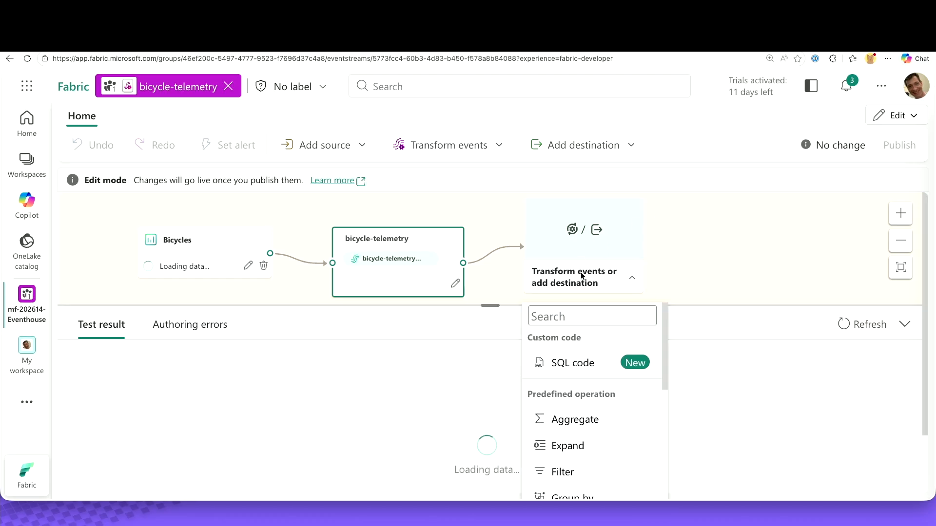
scroll(588, 358, "down", 4)
scroll(587, 358, "down", 2)
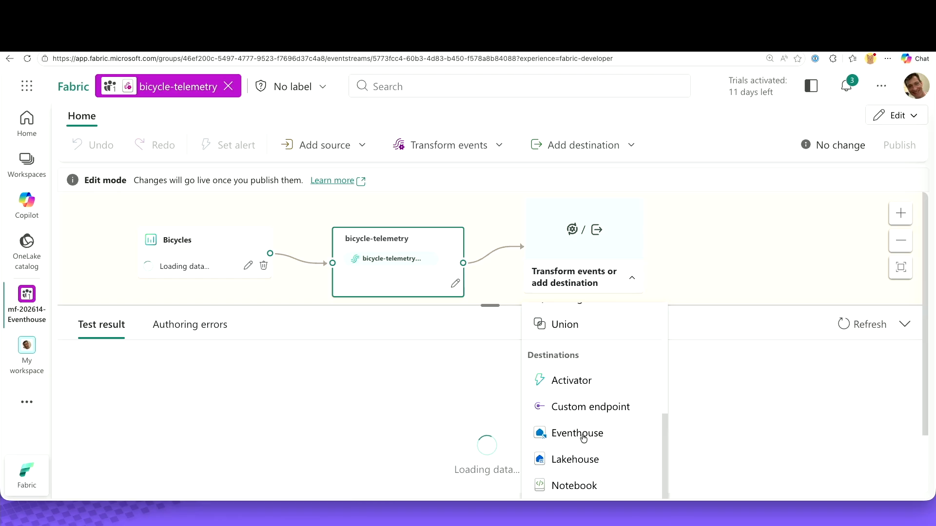
left_click(578, 434)
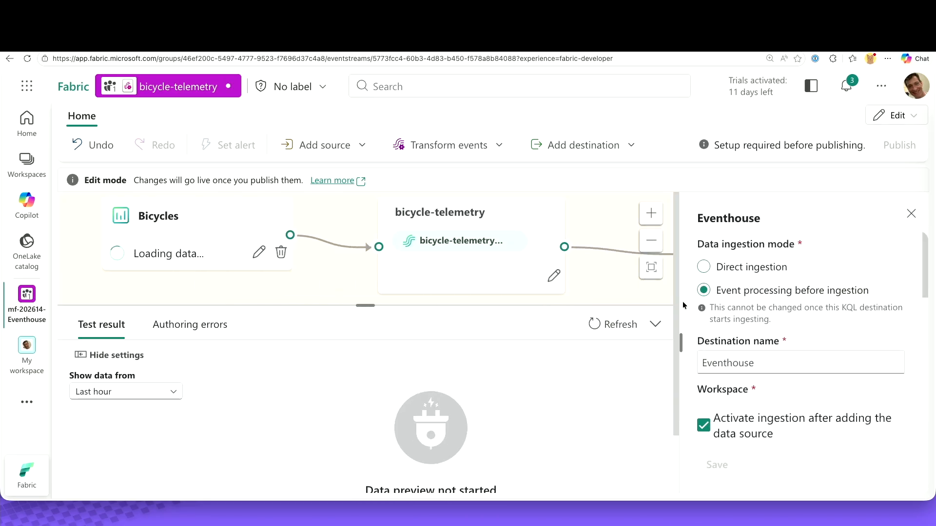
left_click(705, 268)
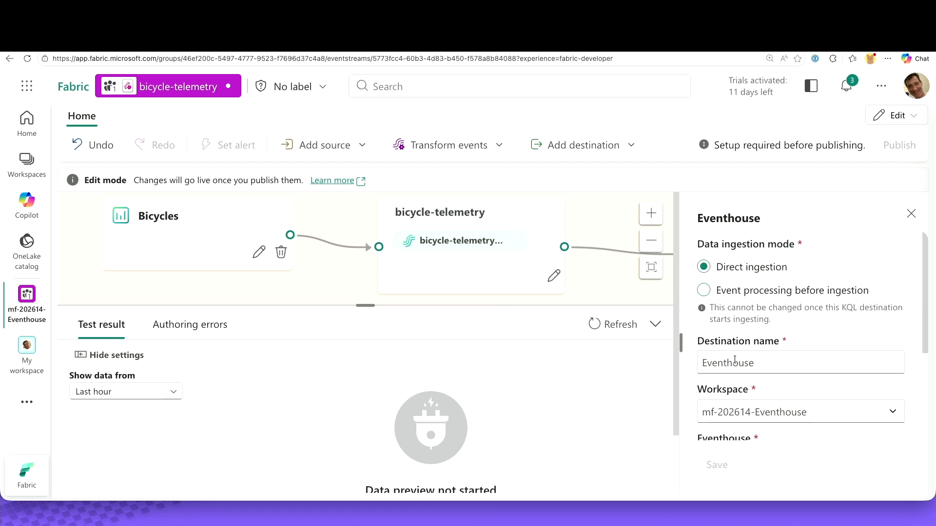
- Select rti-demo-eventhouse as the destination's eventhouse and rti-demo-db as its KQL database
left_click(744, 363)
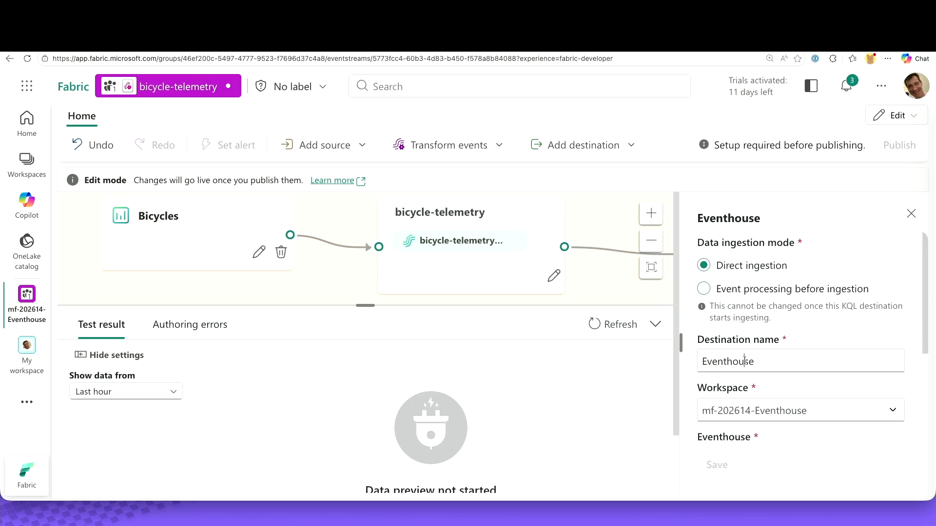
scroll(745, 362, "down", 3)
left_click(747, 342)
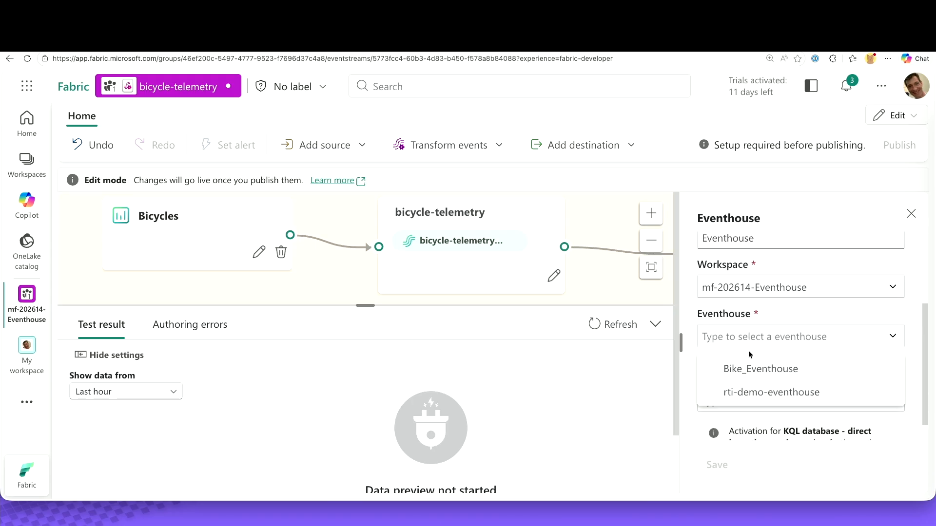
left_click(751, 391)
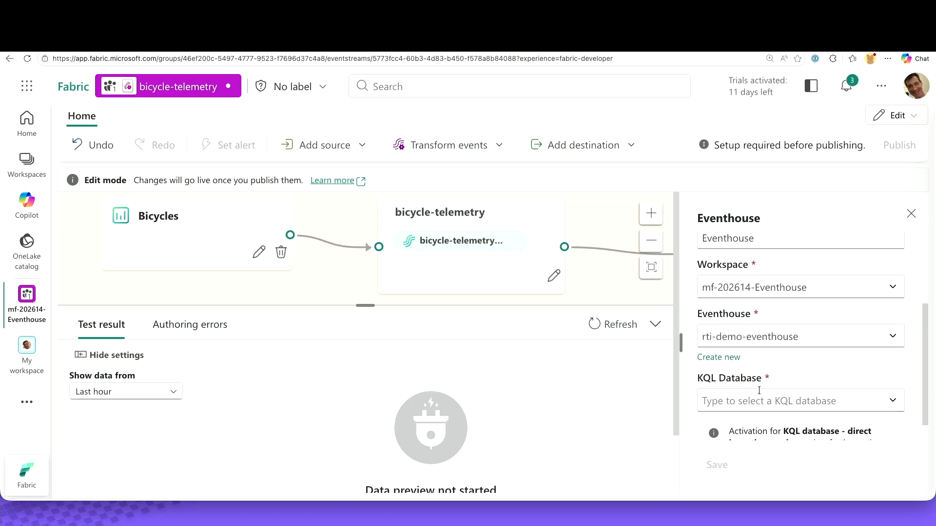
left_click(758, 401)
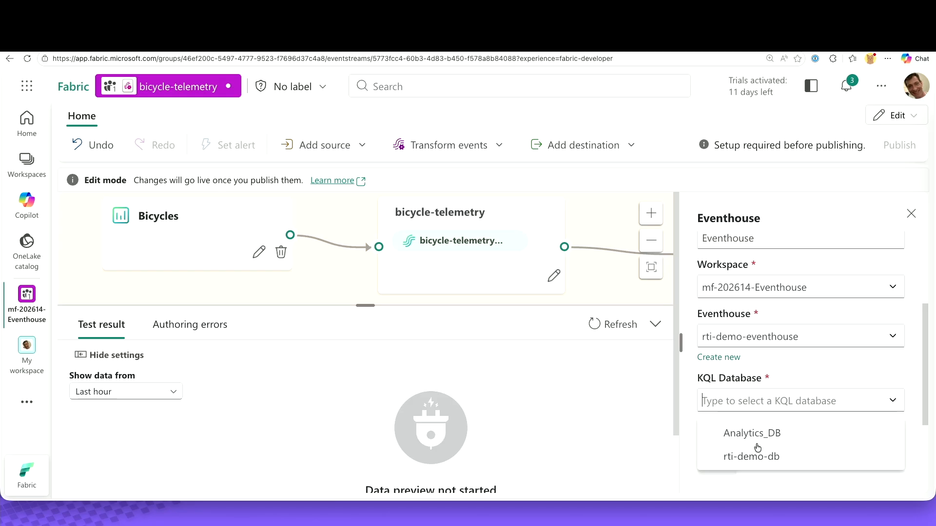
left_click(756, 455)
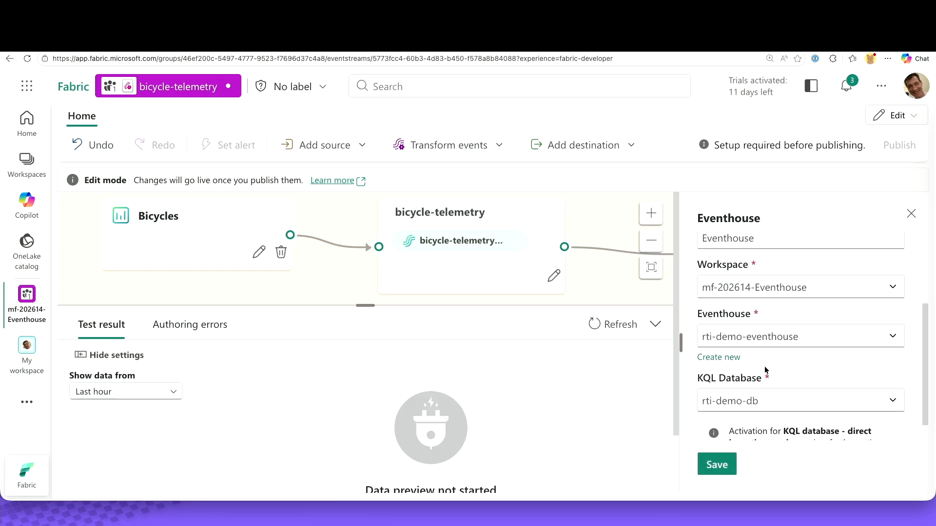
- Name the destination rti-demo-eventhouse, save its settings, and publish the eventstream changes
scroll(764, 370, "up", 1)
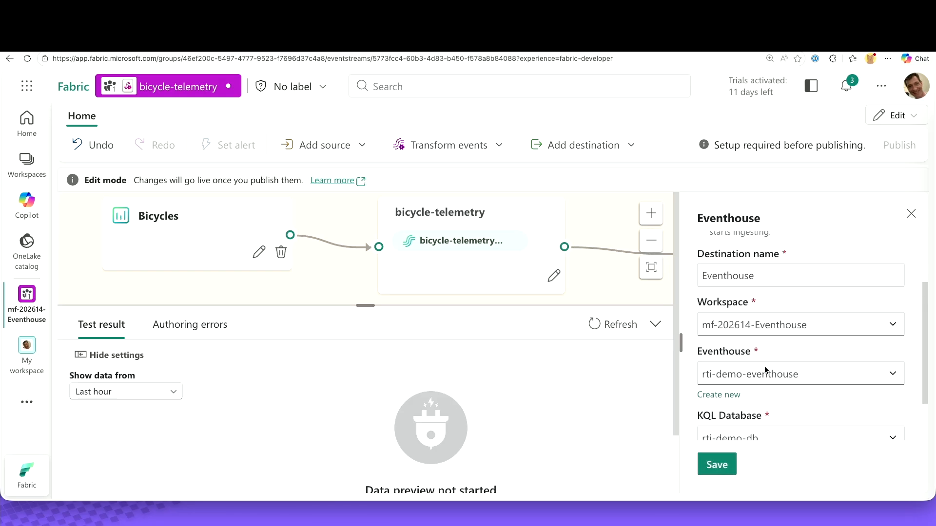
scroll(764, 366, "down", 1)
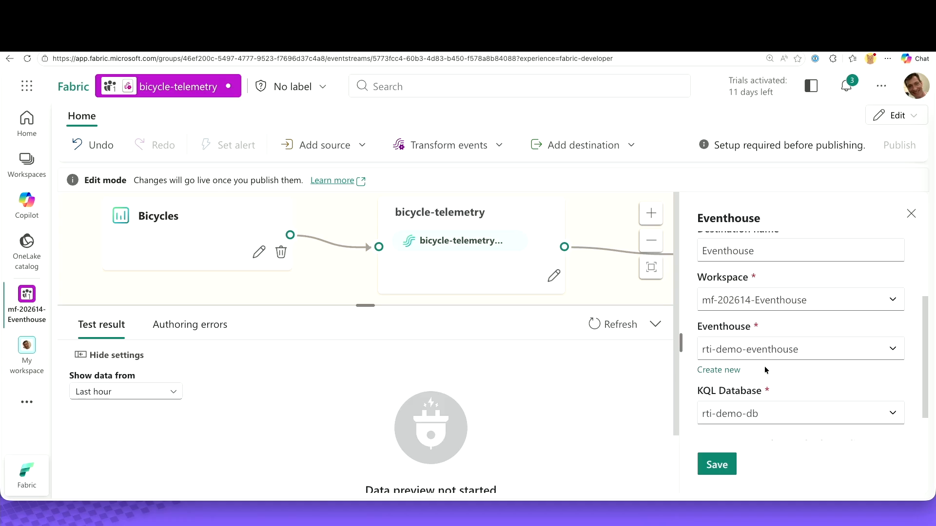
double_click(744, 251)
type("rti-demo-eventhouse")
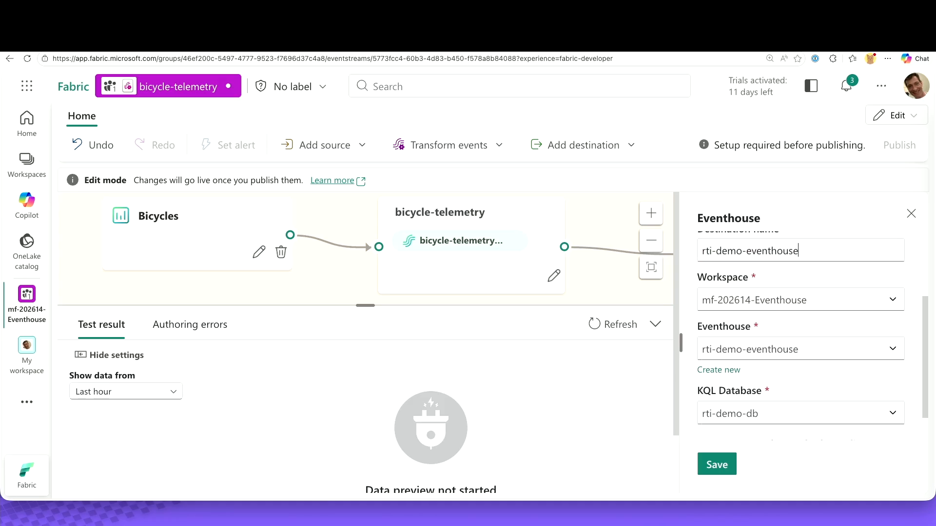
scroll(732, 303, "down", 1)
scroll(732, 303, "up", 1)
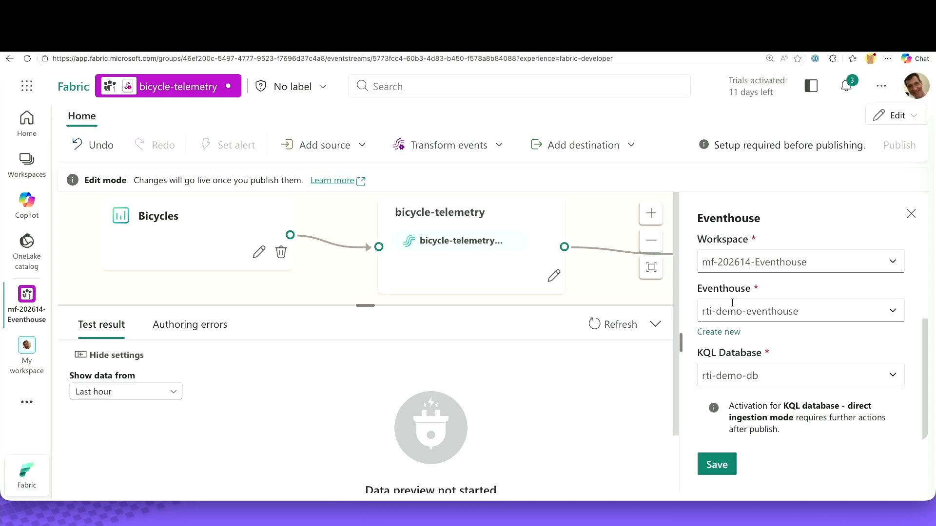
left_click(720, 464)
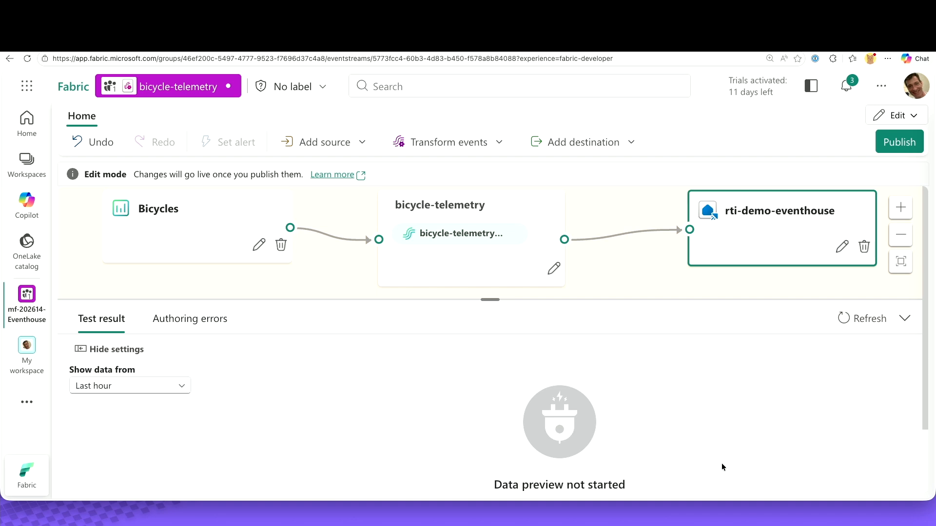
left_click(896, 145)
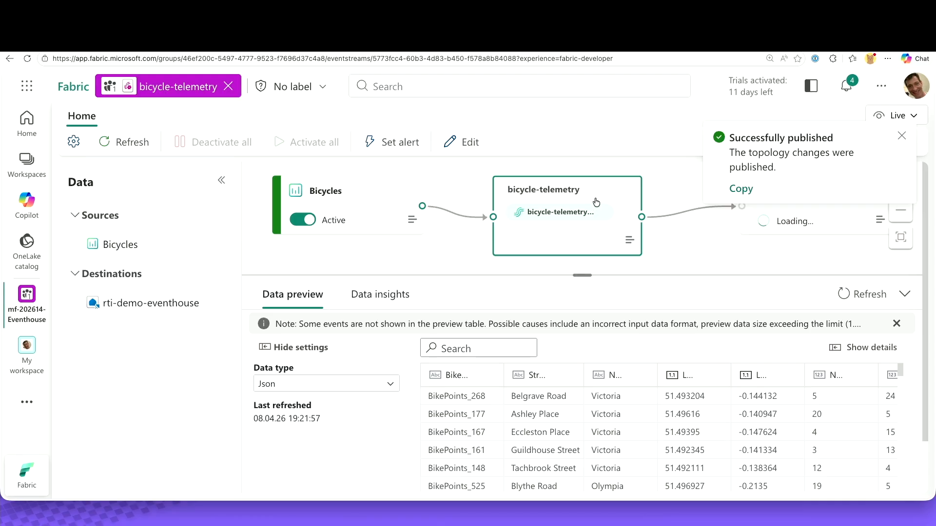
- Review the stream's data insights with the input metrics expanded, and select the rti-demo-eventhouse destination node to view its status
left_click(388, 300)
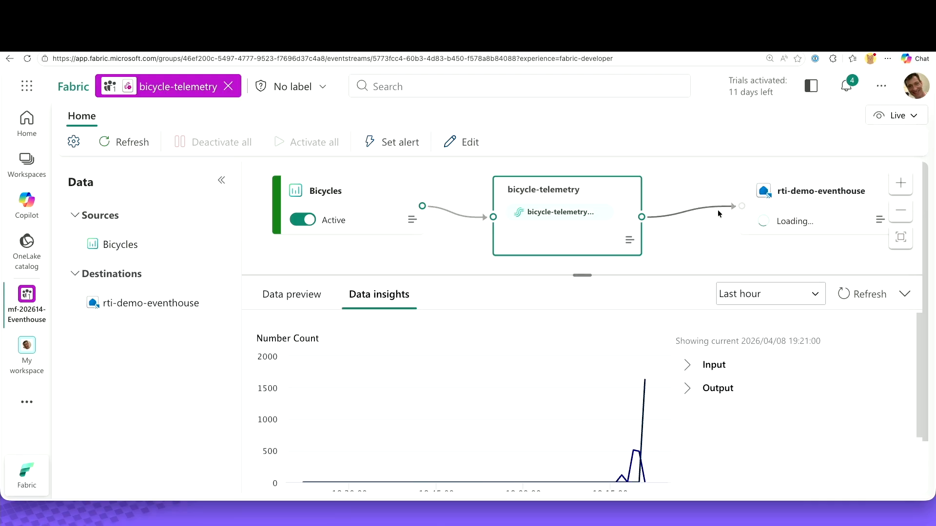
left_click(687, 368)
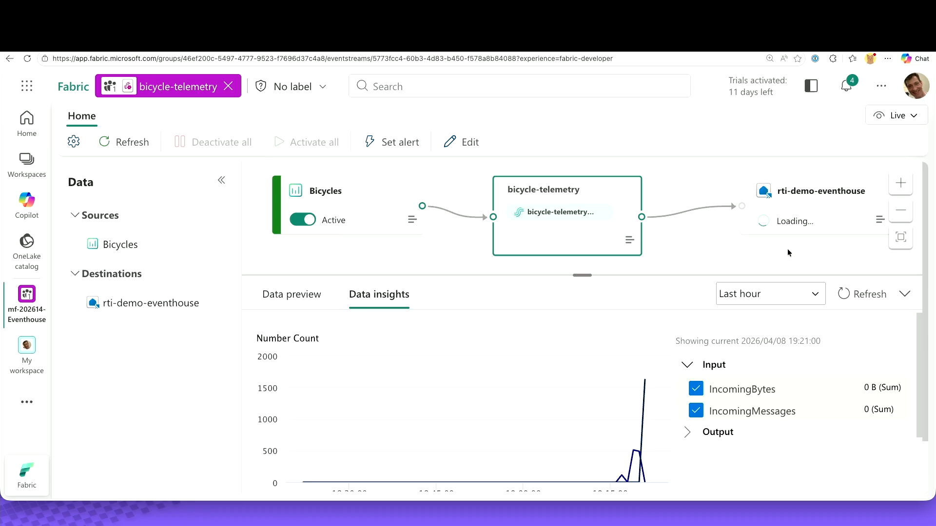
left_click(829, 211)
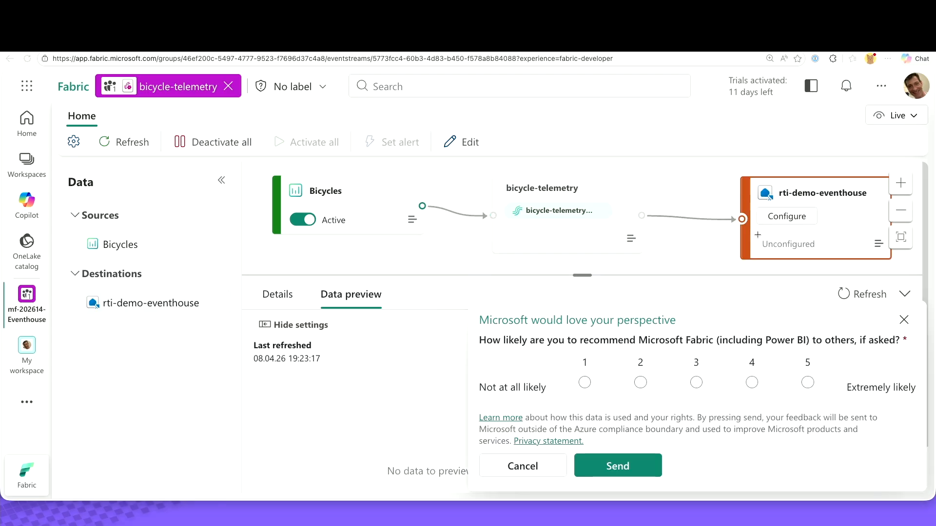
- Dismiss the feedback survey without answering it
mouse_move(756, 234)
left_mouse_down()
mouse_move(842, 269)
mouse_move(839, 254)
left_mouse_up()
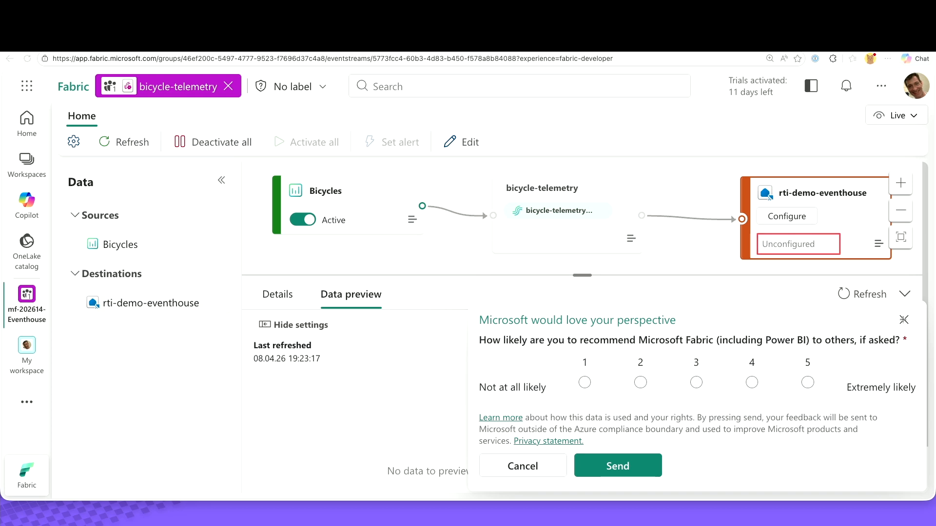
key("Escape")
left_click(903, 320)
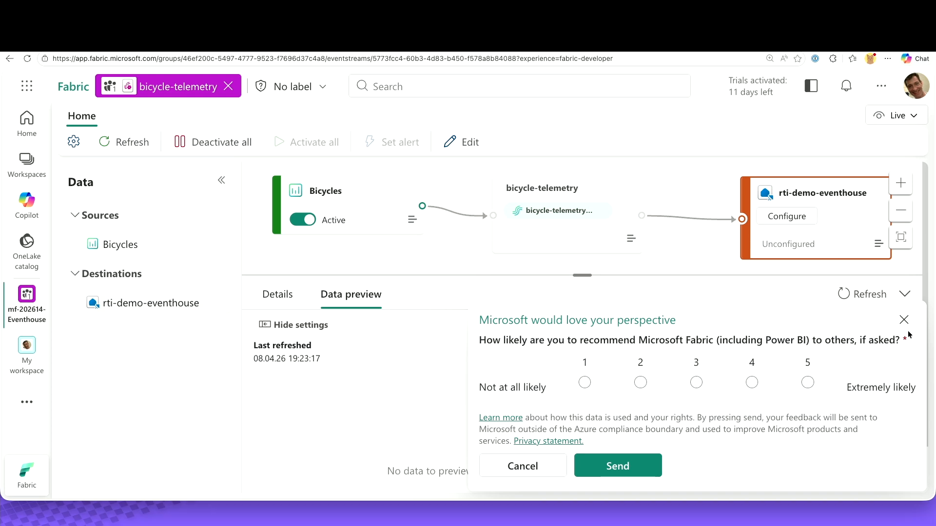
left_click(904, 320)
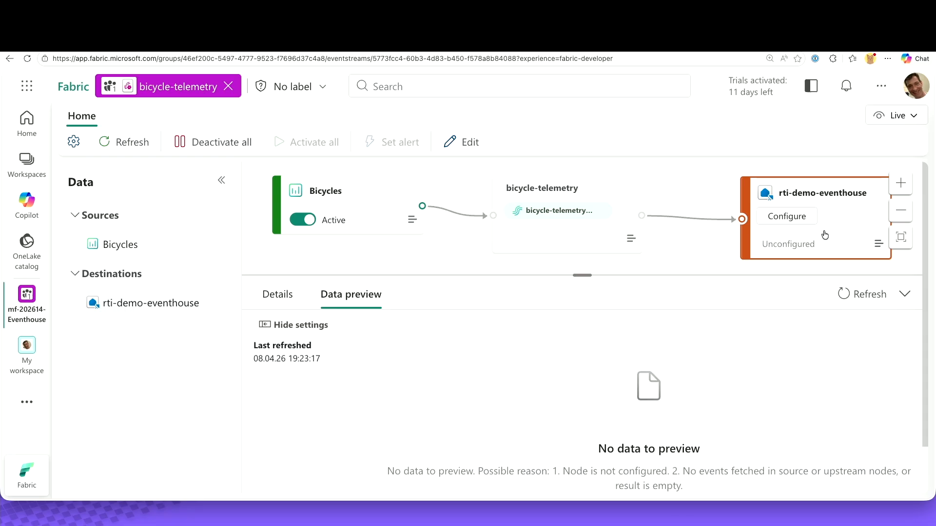
- Start configuring the rti-demo-eventhouse destination, create a new table bicycle_events in rti-demo-db, and continue to data inspection
key("ctrl+2")
left_click_drag(819, 225, 863, 274)
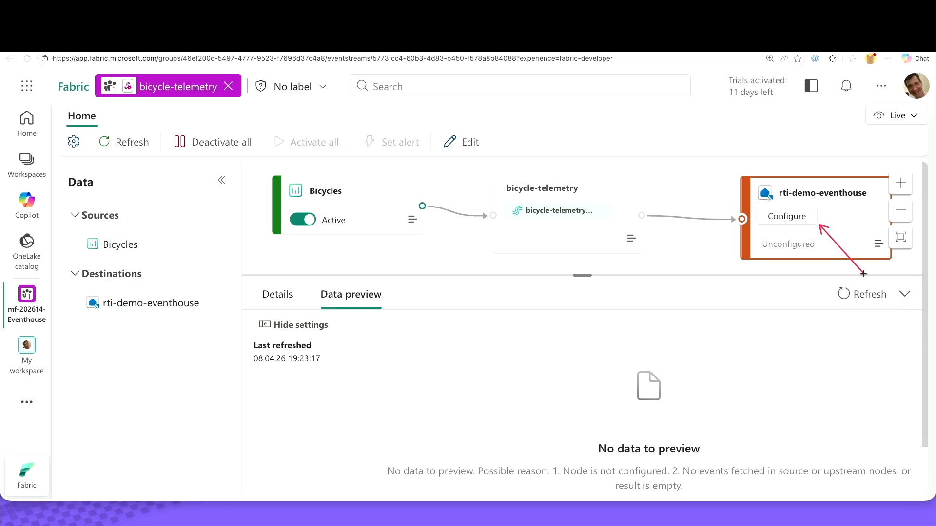
left_click(798, 219)
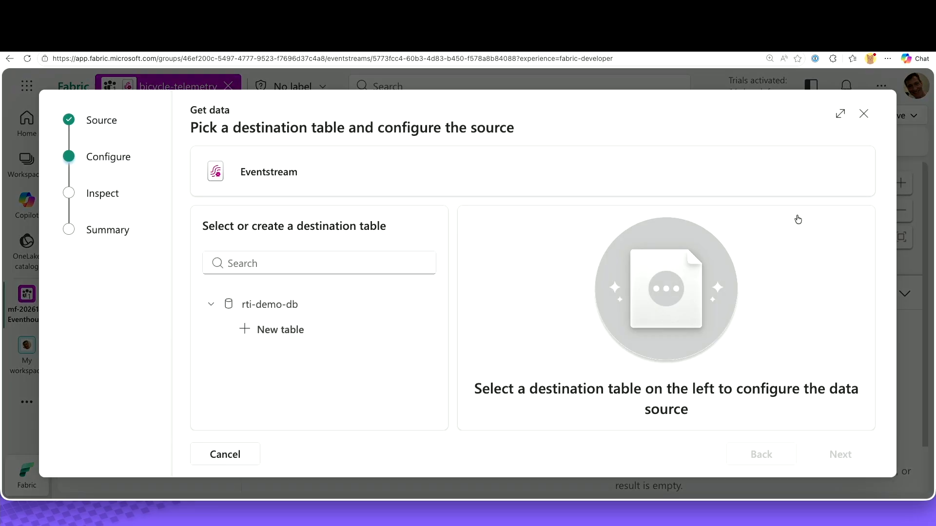
left_click(260, 328)
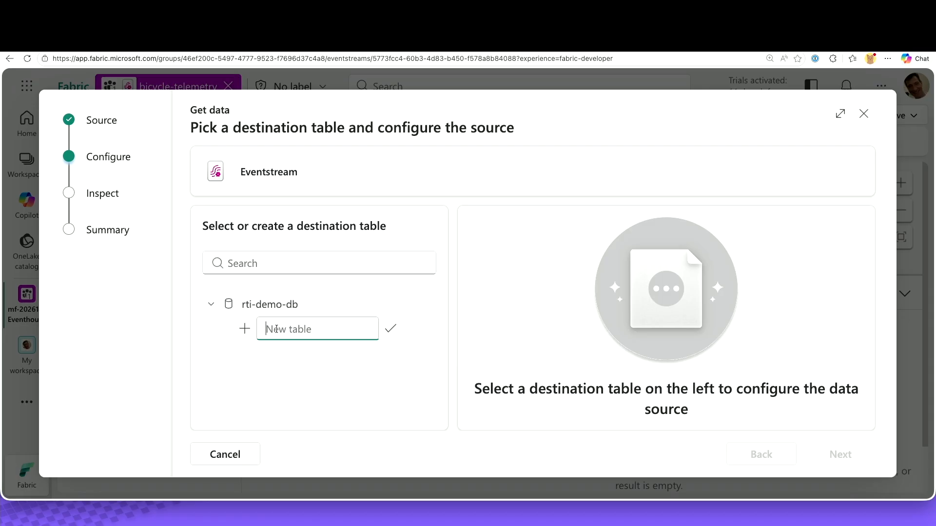
type("bicycle")
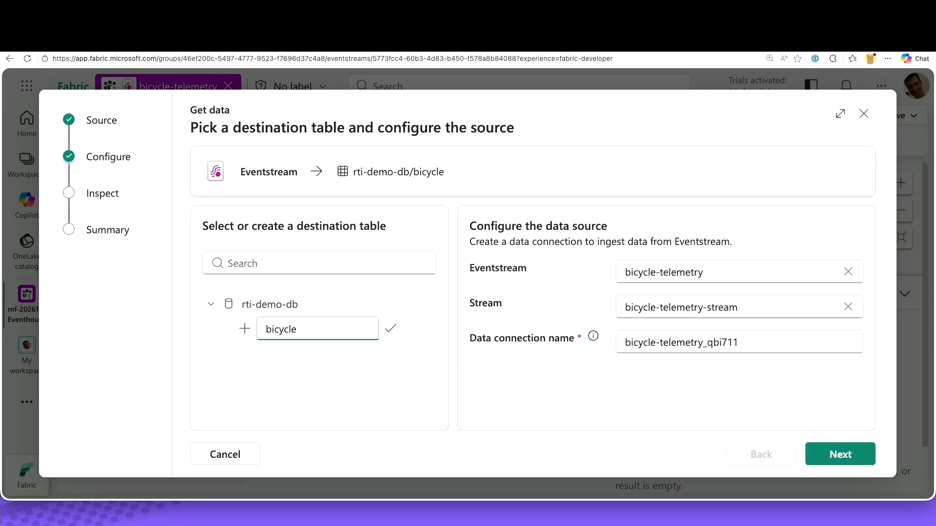
type("_events")
left_click(809, 451)
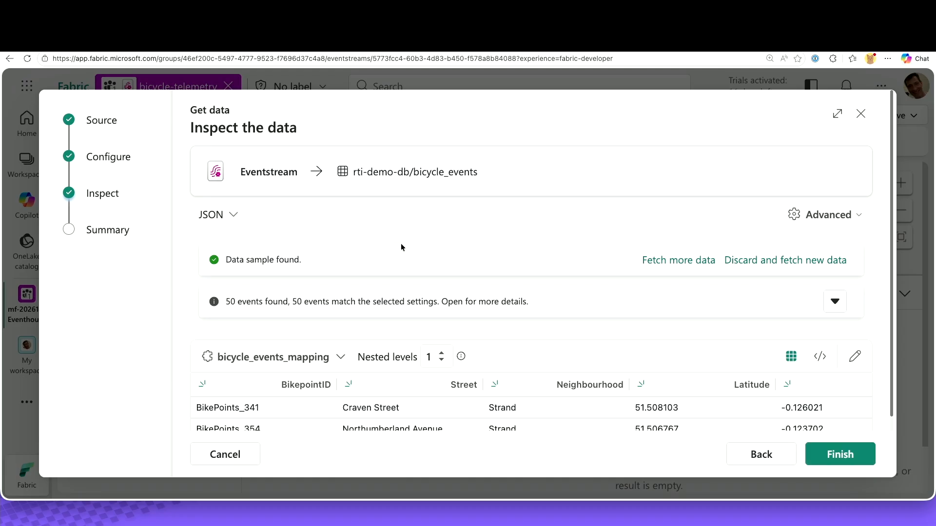
- Examine the sample events for bicycle_events, including the event match details, advanced options, available data formats and preview rows
scroll(400, 243, "down", 1)
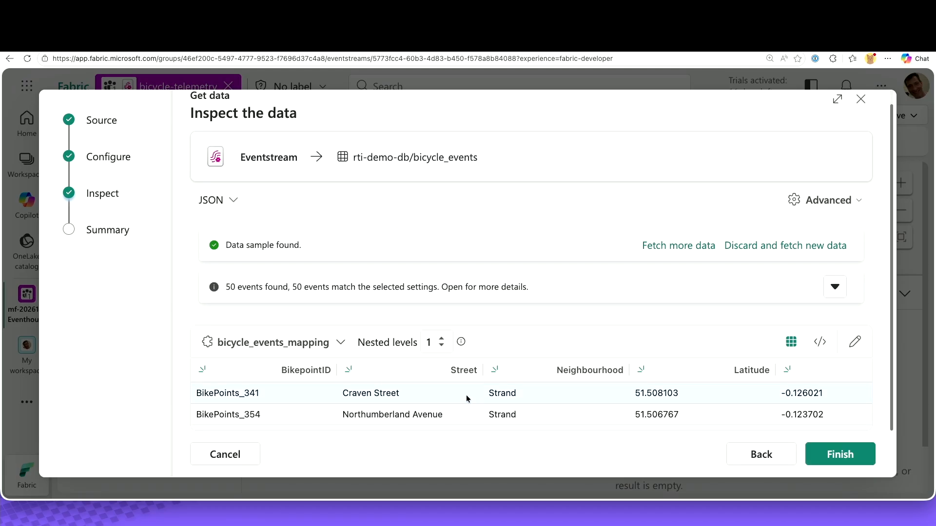
left_click(824, 288)
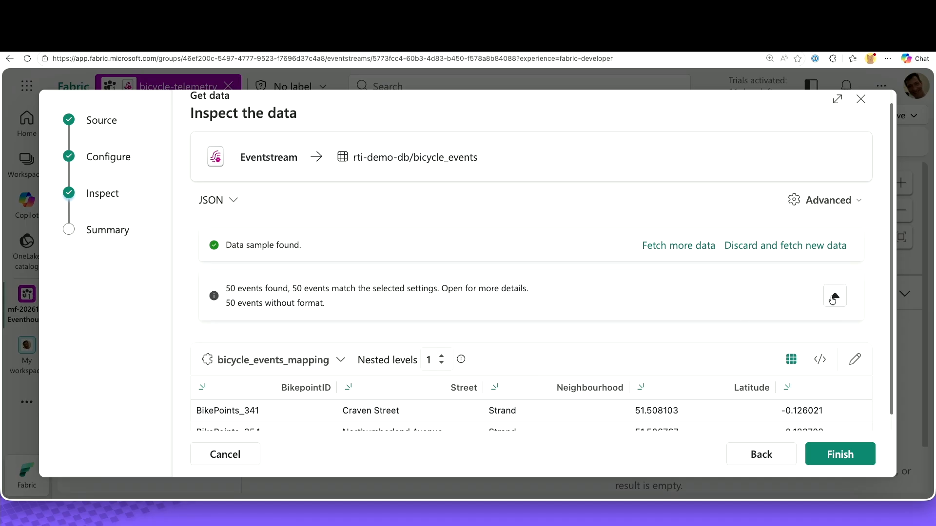
left_click(833, 298)
left_click(833, 199)
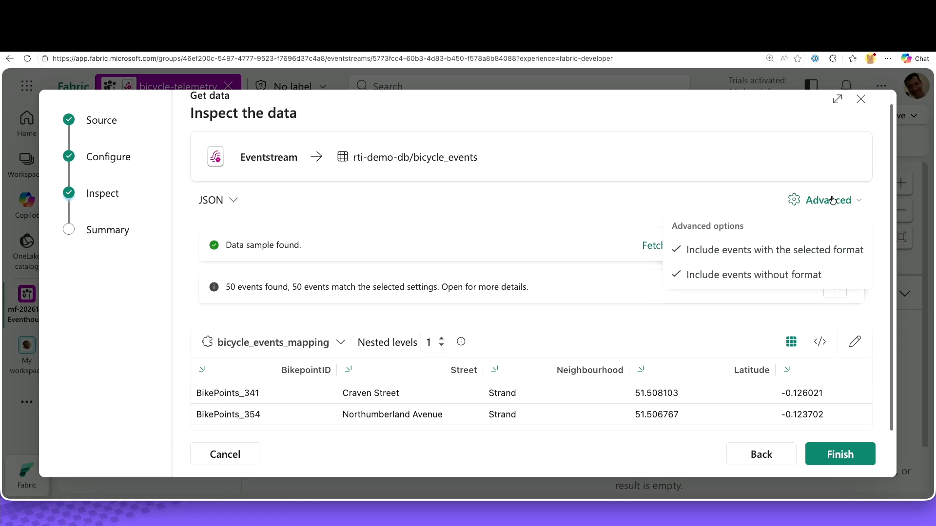
left_click(832, 199)
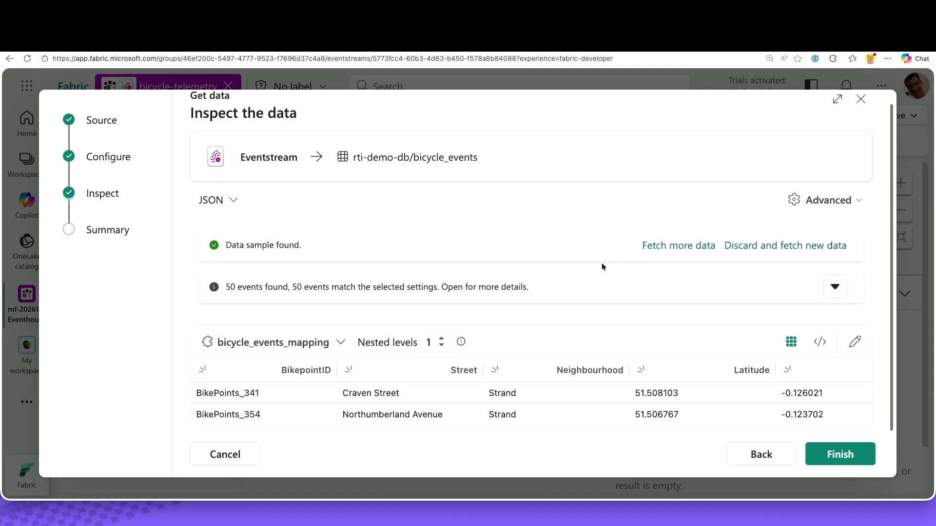
left_click(234, 202)
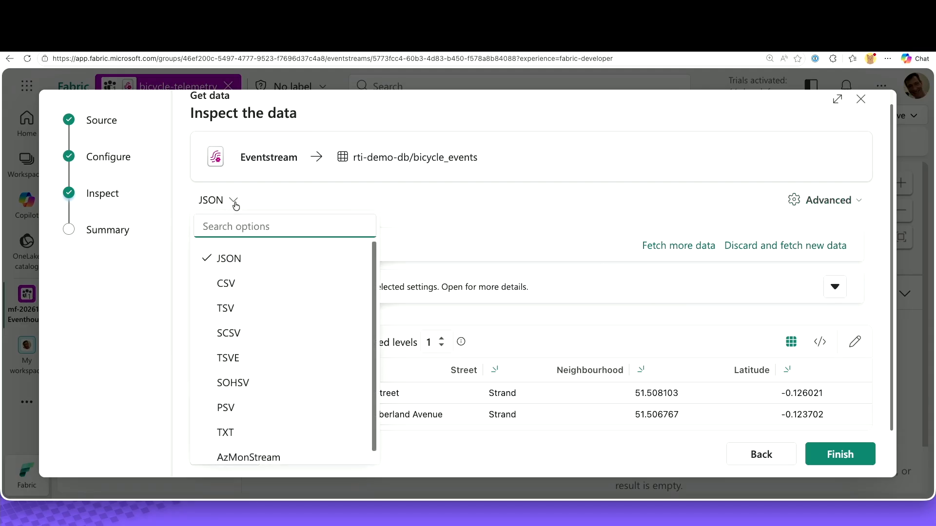
left_click(234, 202)
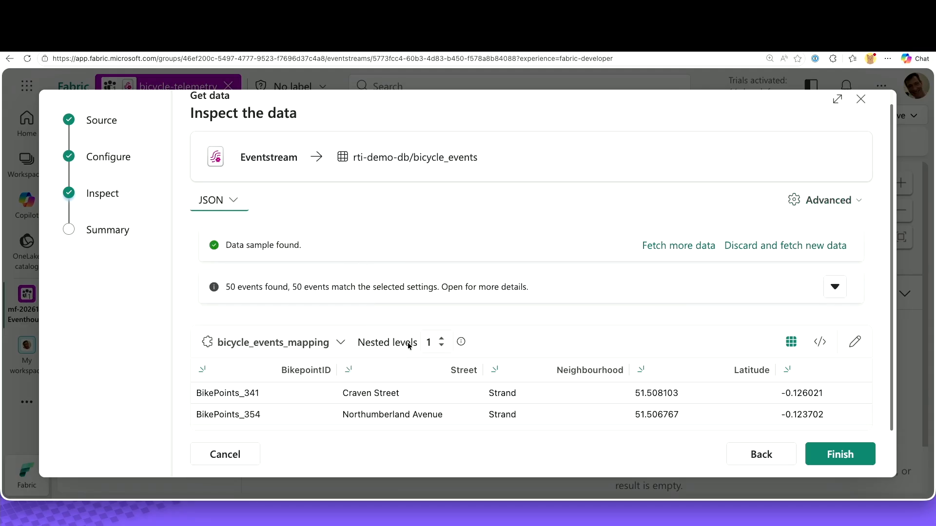
scroll(483, 414, "down", 1)
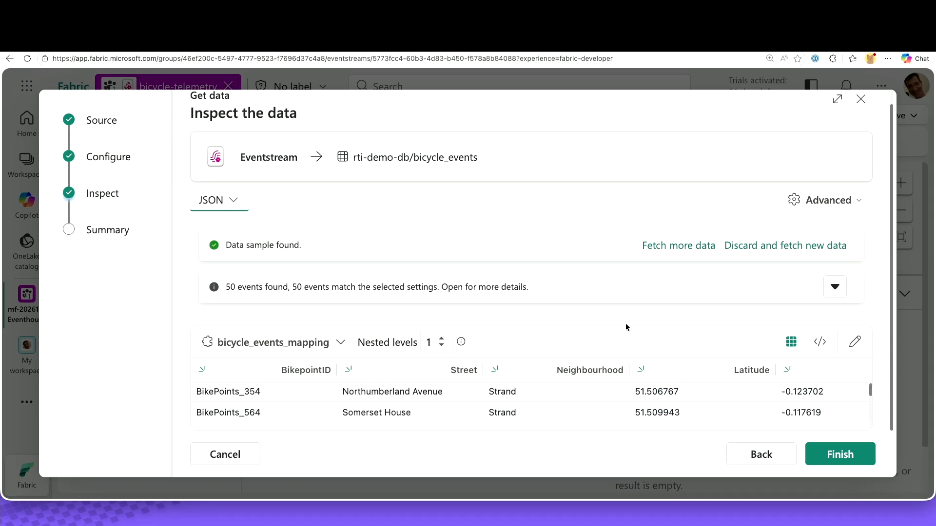
- Open the bicycle_events columns for editing in the expanded dialog and examine their names, types, sources, mapping transformations and sample data
left_click(856, 343)
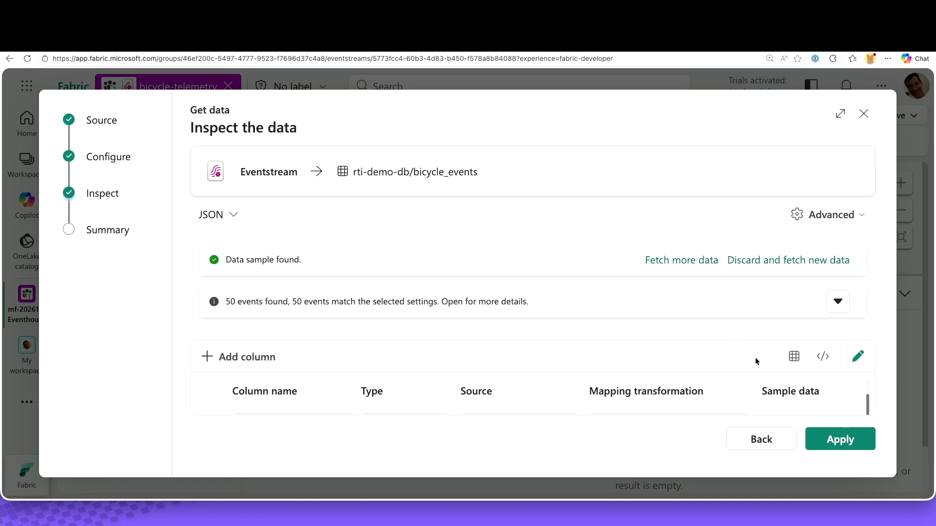
left_click(838, 116)
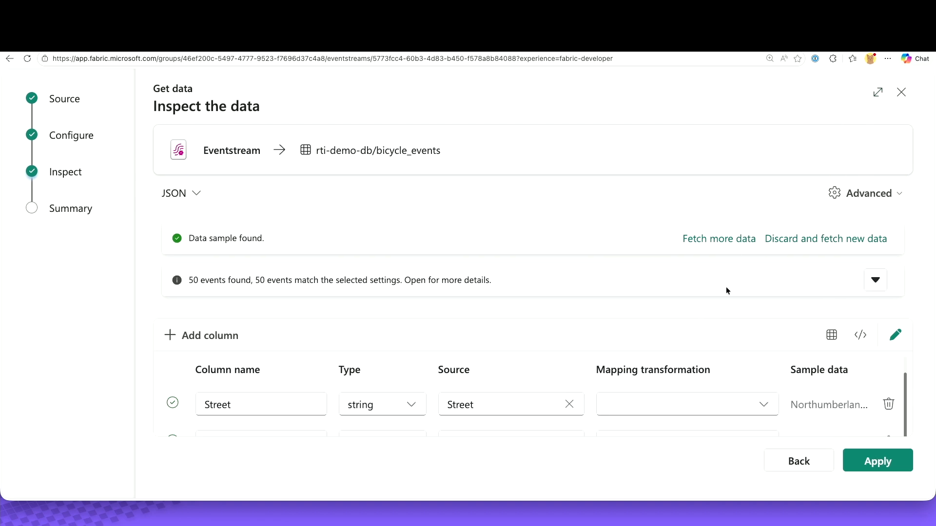
scroll(693, 378, "down", 2)
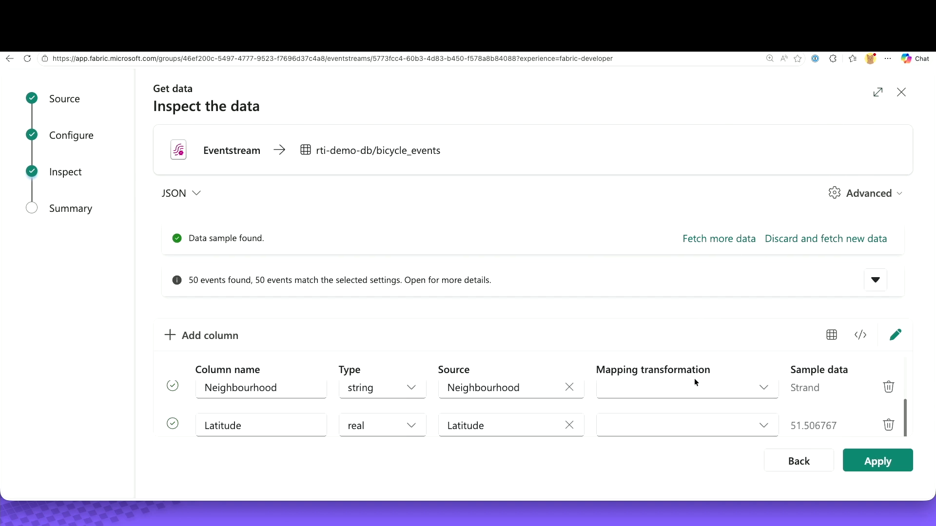
scroll(694, 378, "down", 1)
scroll(694, 378, "up", 4)
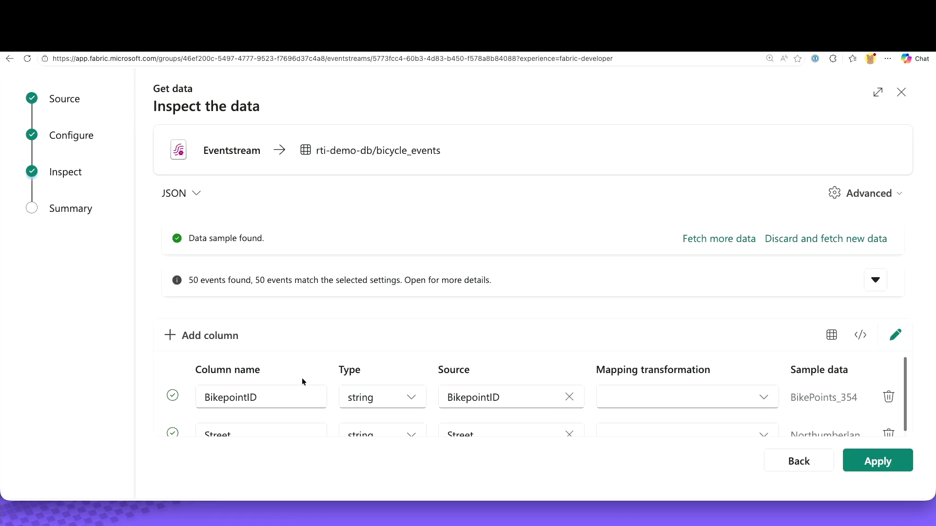
key("ctrl+2")
mouse_move(188, 355)
left_mouse_down()
mouse_move(285, 367)
mouse_move(285, 378)
left_mouse_up()
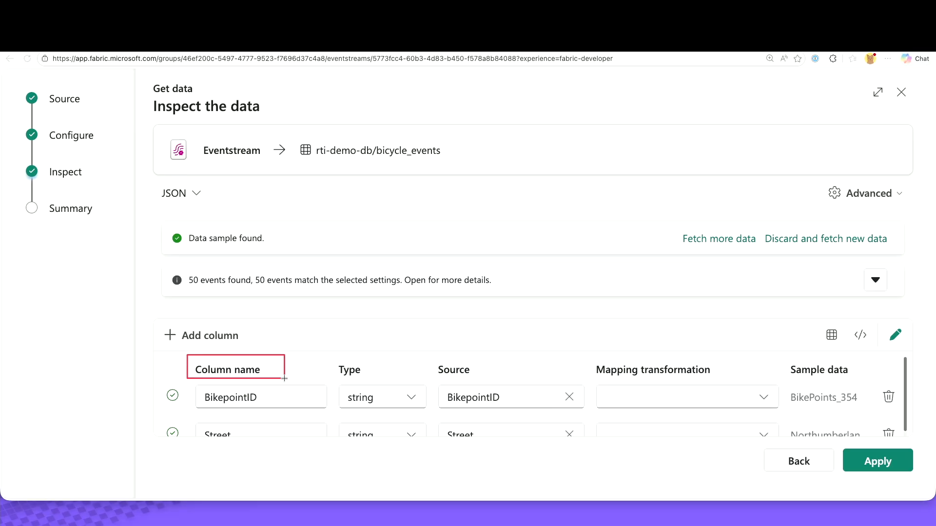
left_click_drag(332, 356, 385, 385)
left_click_drag(427, 353, 480, 379)
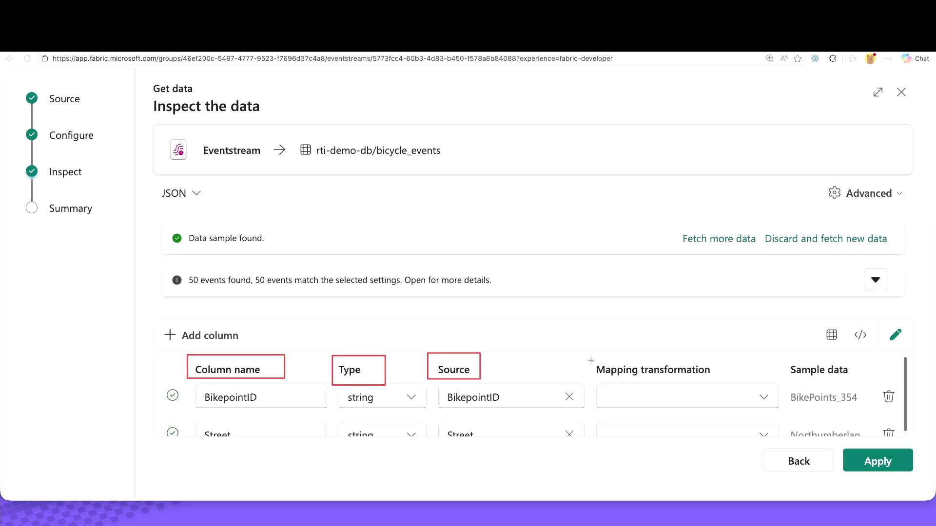
left_click_drag(587, 359, 717, 383)
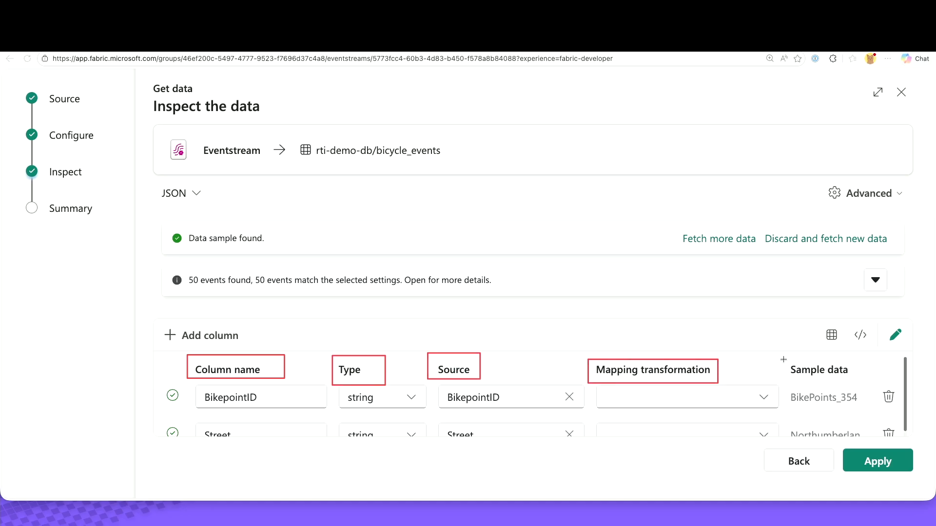
left_click_drag(783, 359, 872, 386)
key("Escape")
- Apply the column mapping, finish the bicycle_events ingestion setup, and close the summary, keeping the progress as is
left_click(859, 457)
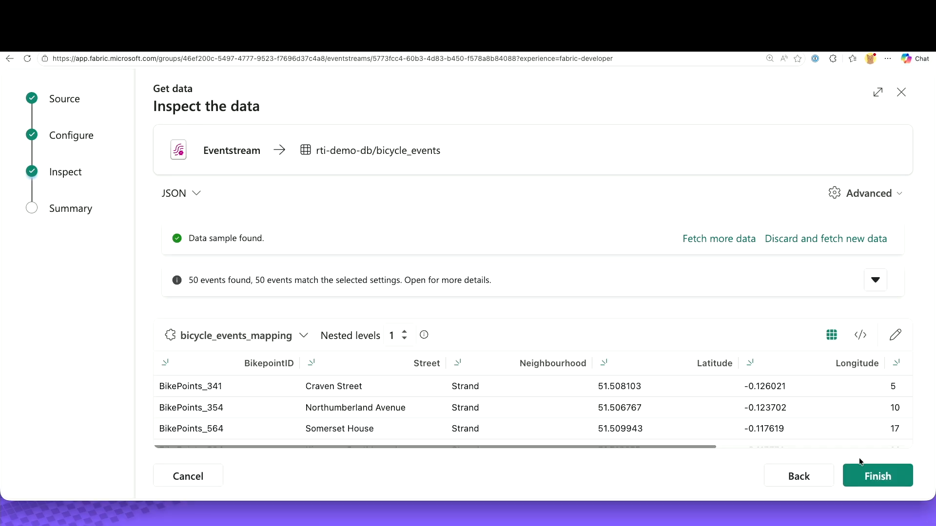
left_click(870, 480)
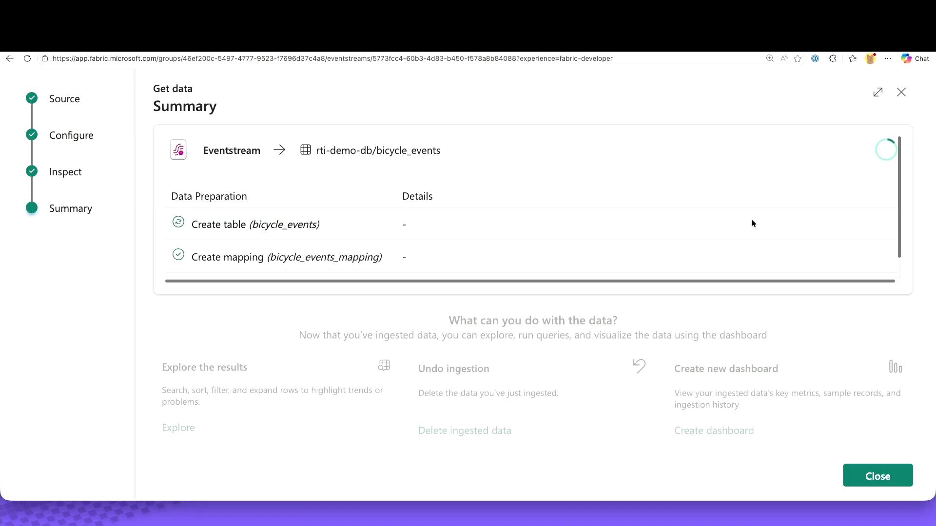
scroll(751, 224, "down", 2)
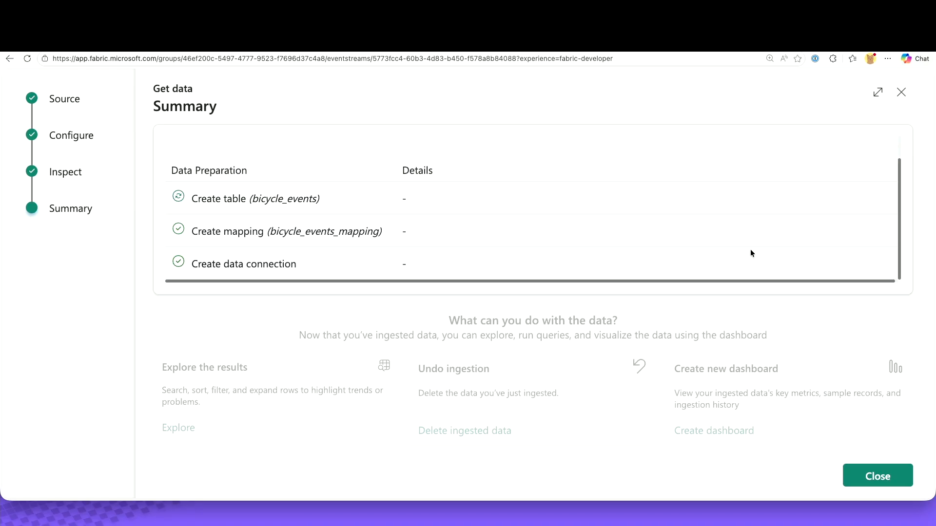
left_click(866, 473)
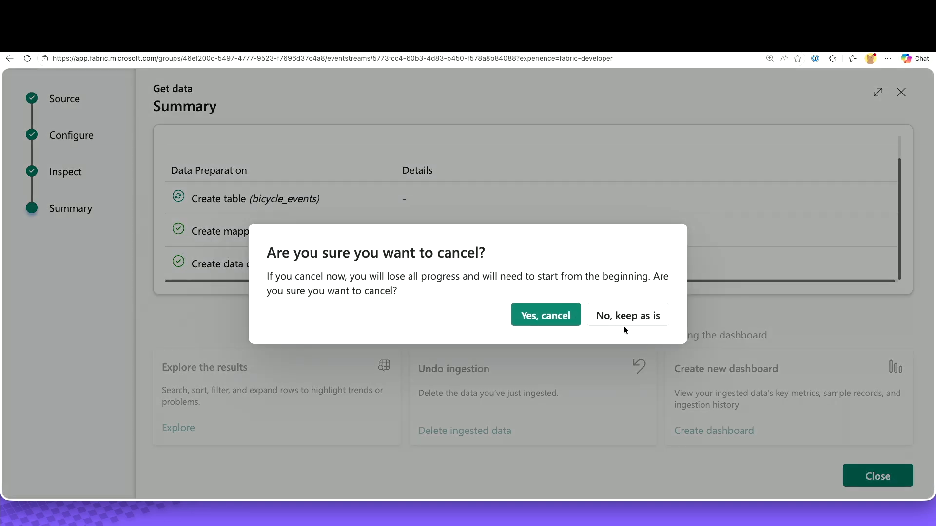
left_click(621, 321)
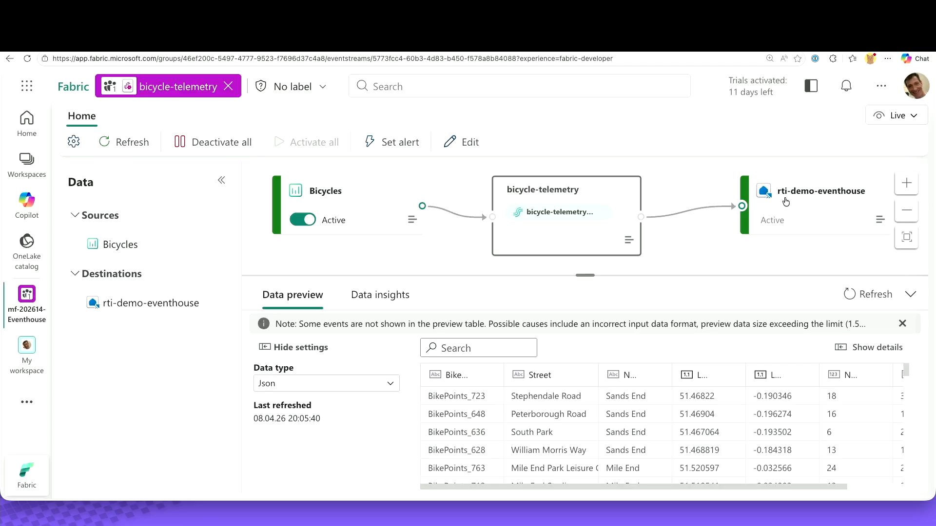
- Select the rti-demo-eventhouse destination node and review its data preview rows
left_click(741, 237)
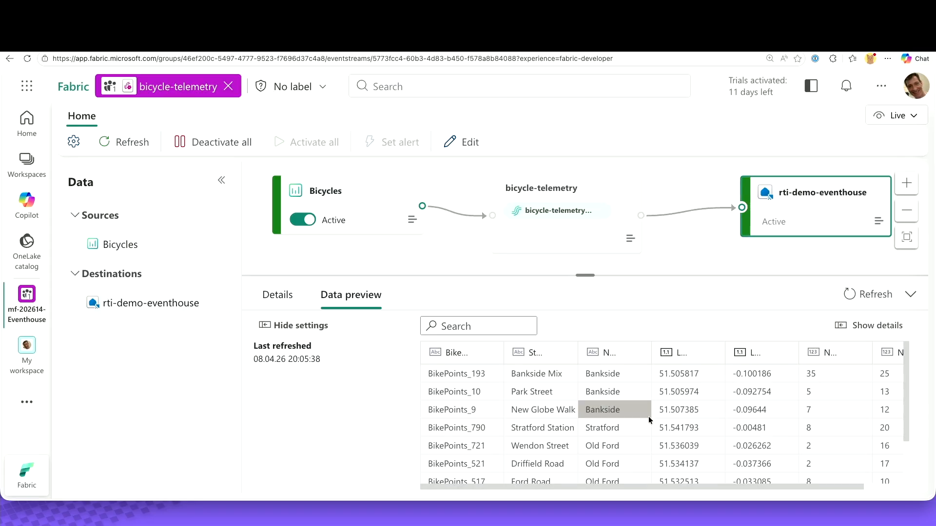
scroll(649, 416, "down", 2)
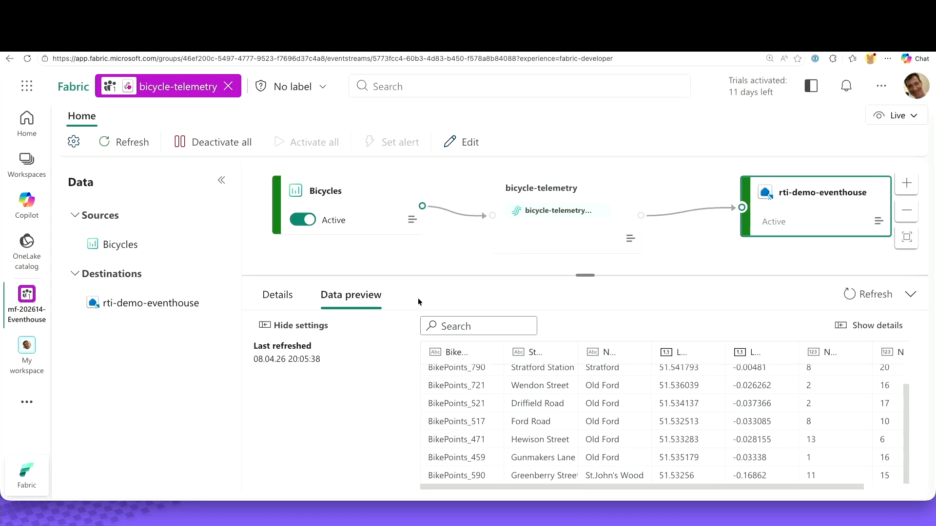
- Open the rti-demo-db database from the mf-202614-Eventhouse workspace and select its bicycle_events table
left_click(27, 308)
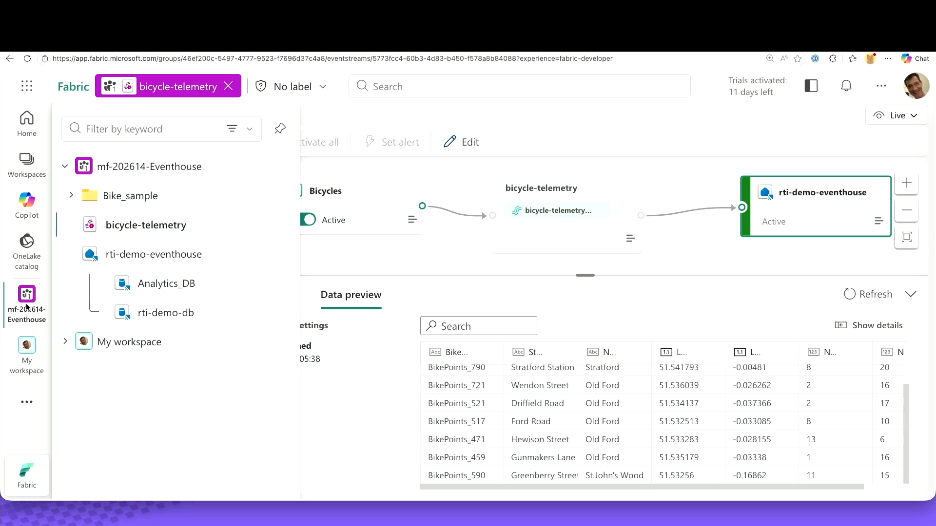
left_click(151, 311)
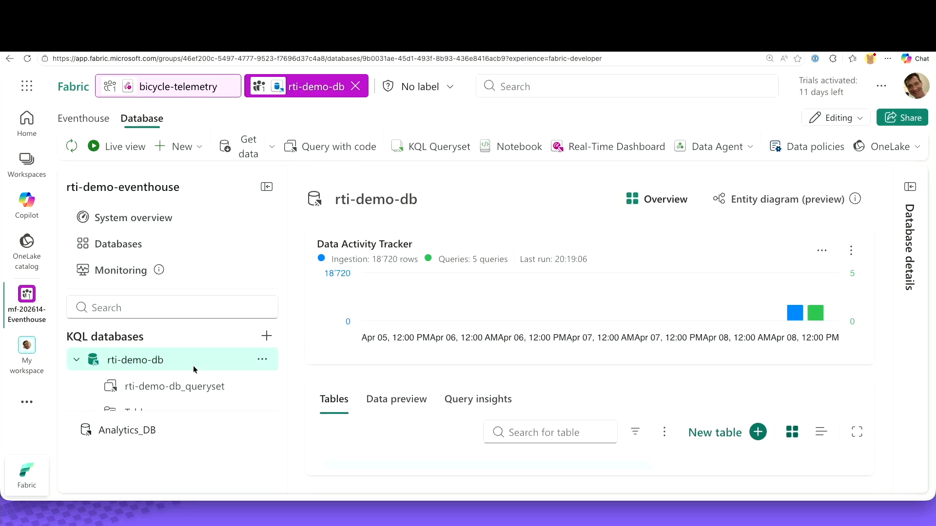
scroll(181, 380, "down", 3)
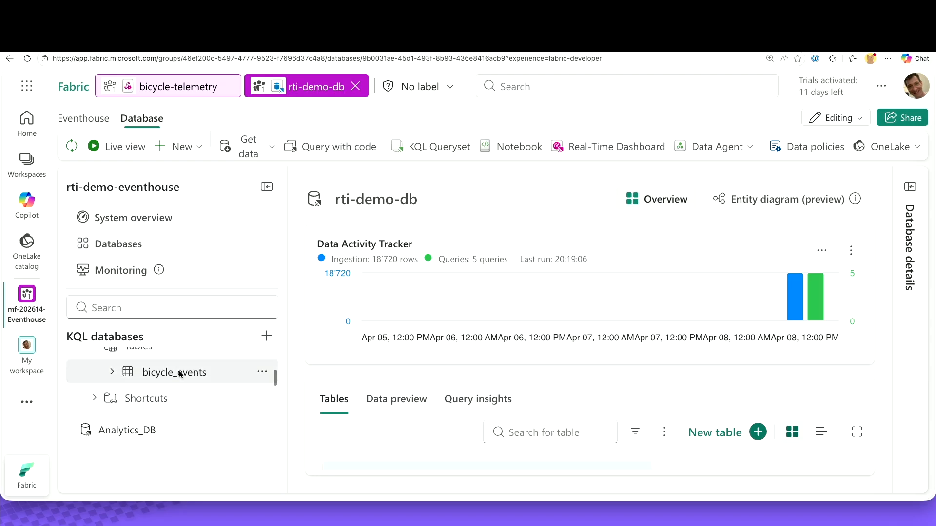
left_click(175, 372)
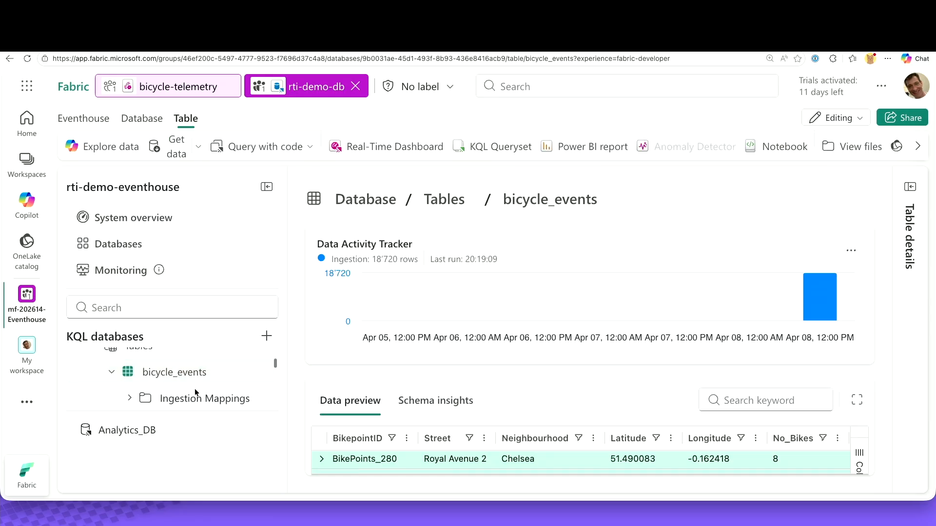
scroll(195, 390, "down", 1)
- Examine the bicycle_events table's ingestion activity and its data preview rows
mouse_move(454, 305)
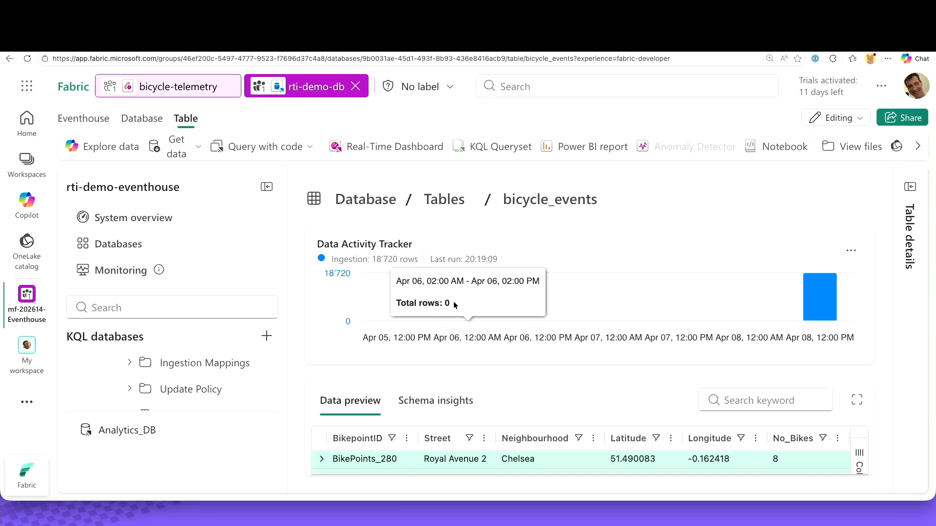
scroll(503, 407, "down", 1)
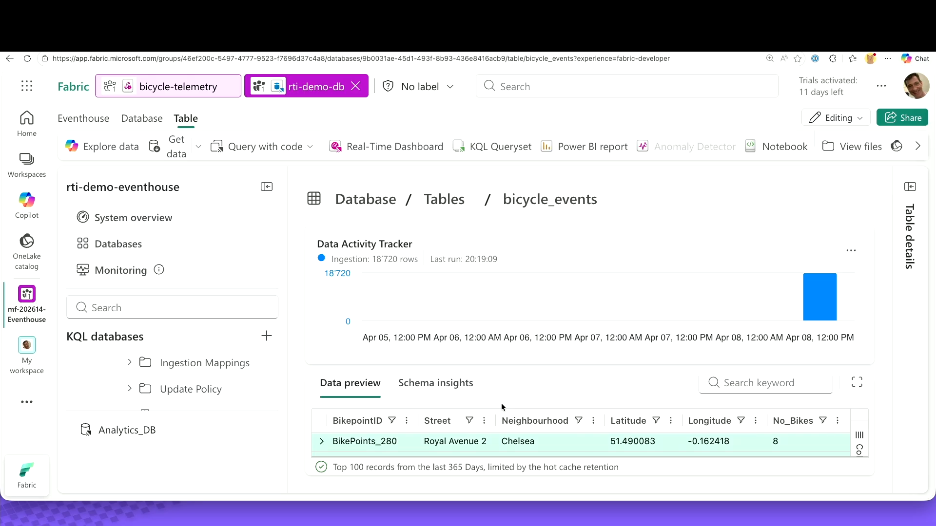
scroll(514, 439, "down", 5)
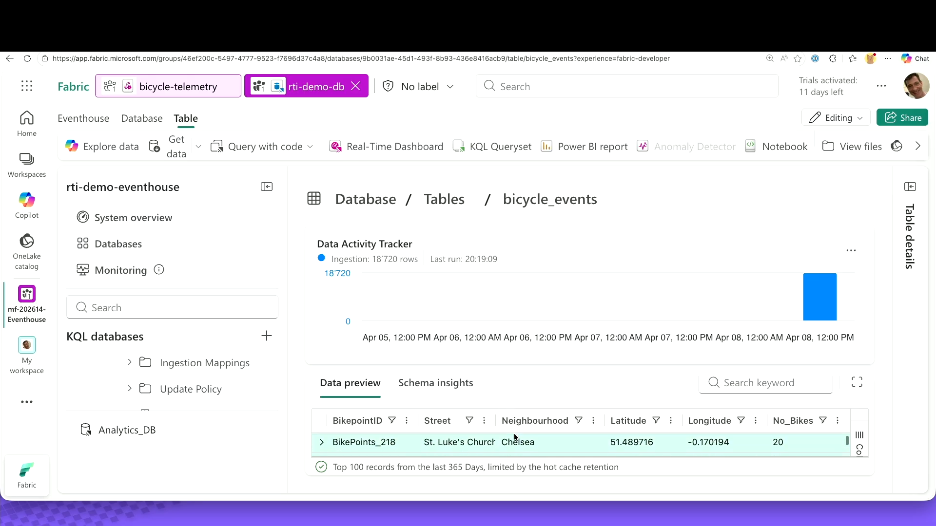
scroll(514, 438, "down", 3)
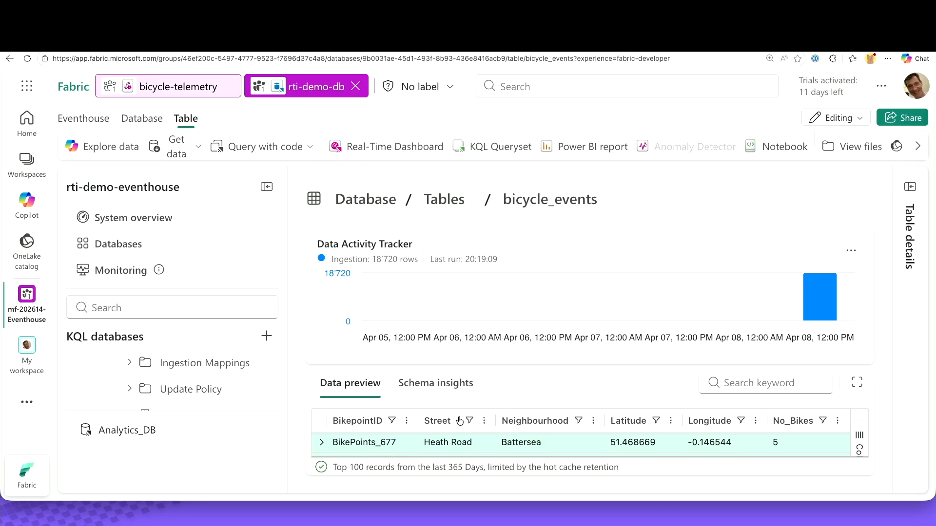
left_click_drag(485, 383, 488, 254)
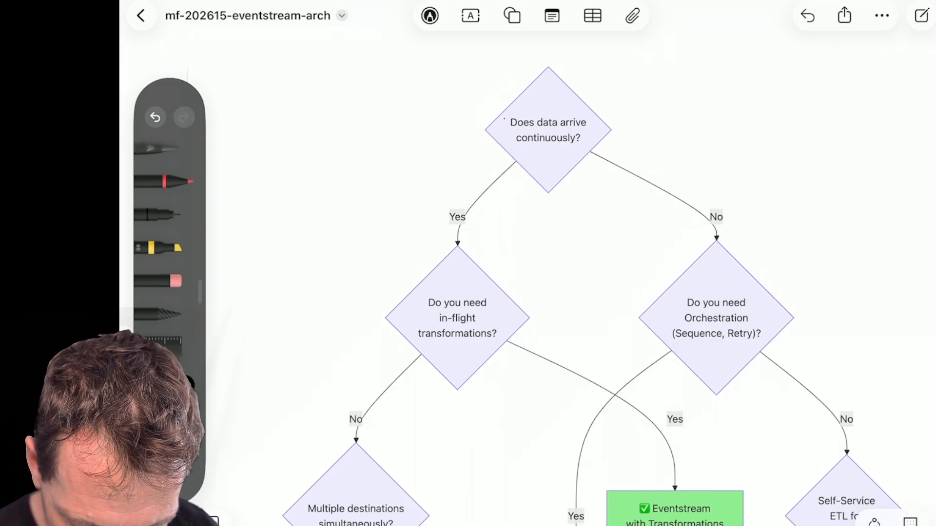
- On the mf-202615-eventstream-arch board, mark the "Does data arrive continuously?" decision with red pen and underline "continuously?"
mouse_move(504, 119)
left_mouse_down()
mouse_move(505, 147)
mouse_move(580, 146)
left_mouse_up()
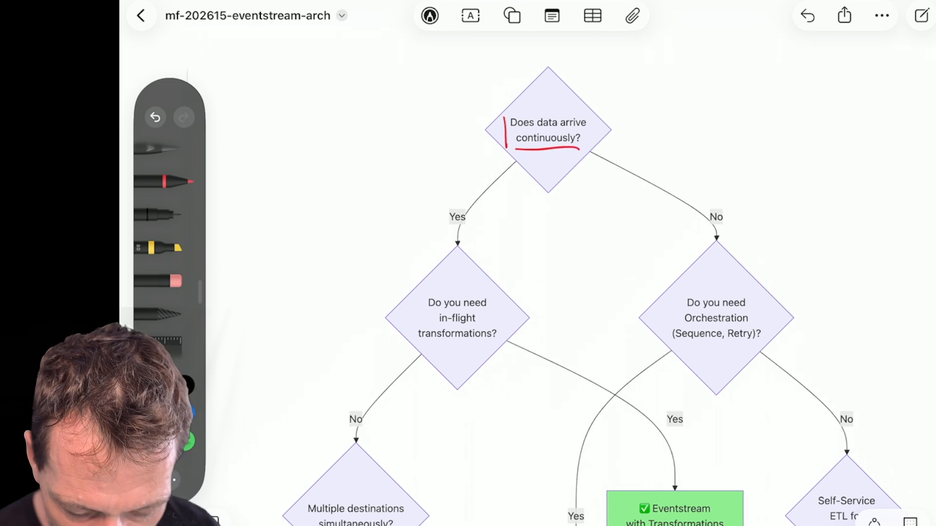
scroll(536, 292, "down", 1)
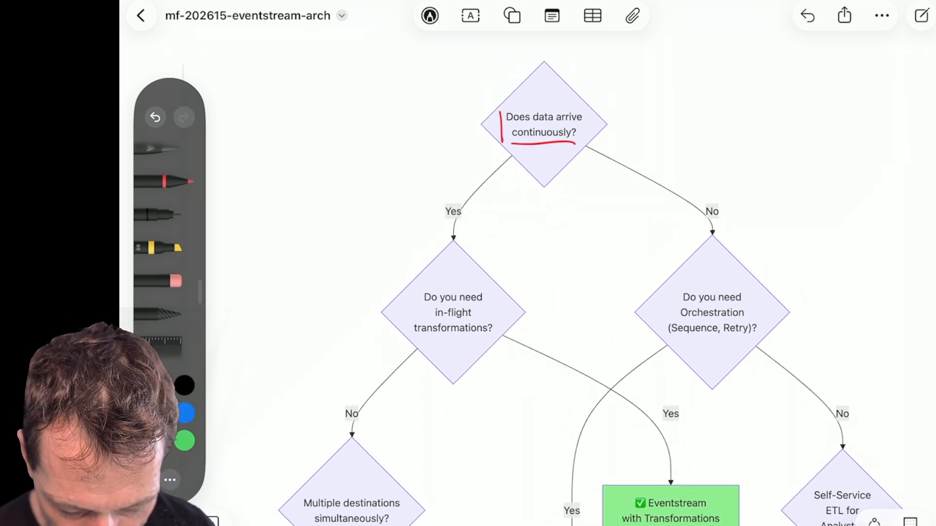
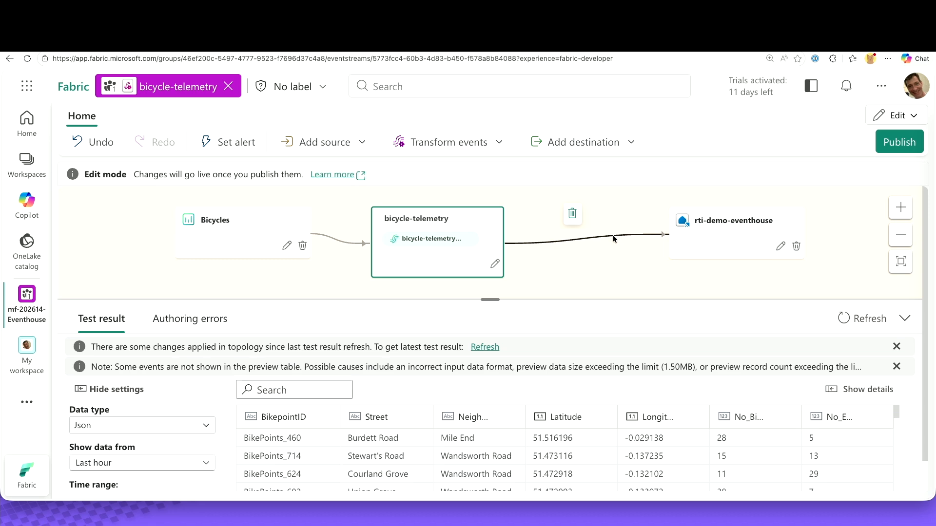
- Delete the connection between the bicycle-telemetry stream and the rti-demo-eventhouse destination
left_click(573, 214)
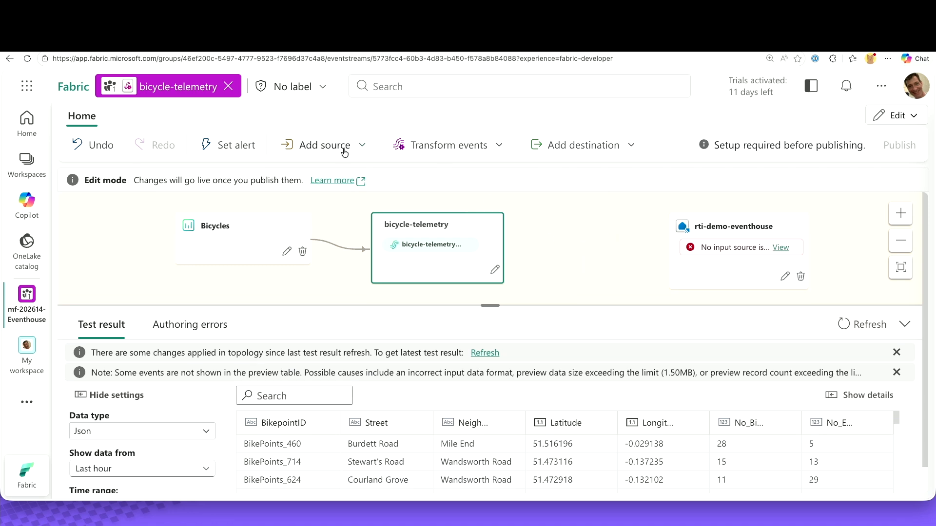
left_click(491, 146)
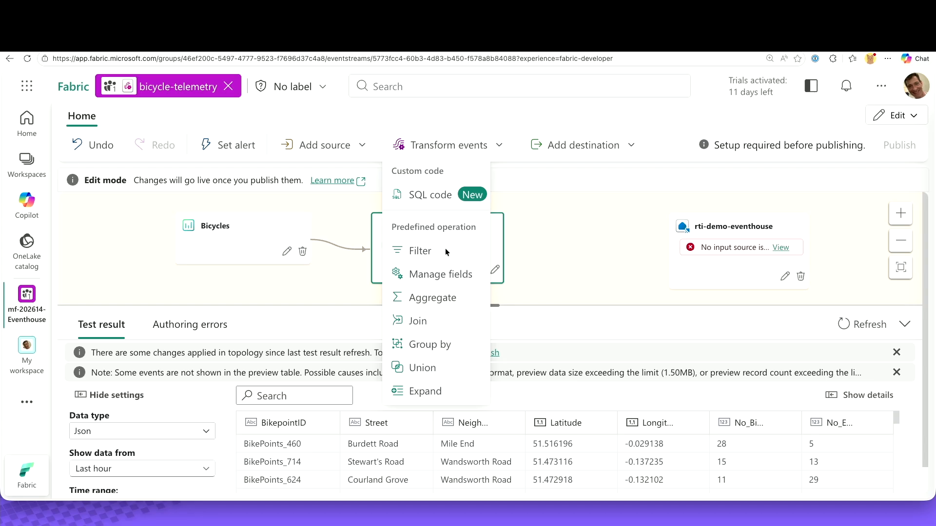
left_click(425, 252)
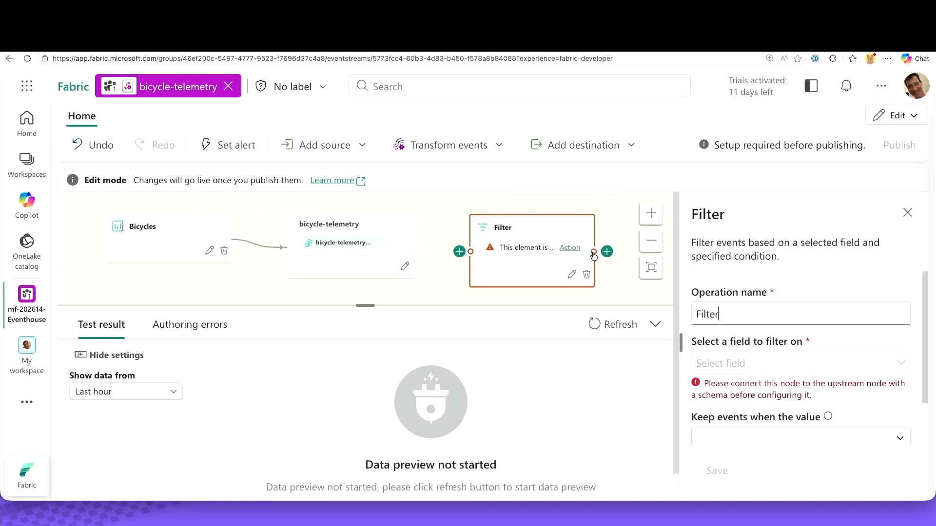
double_click(705, 314)
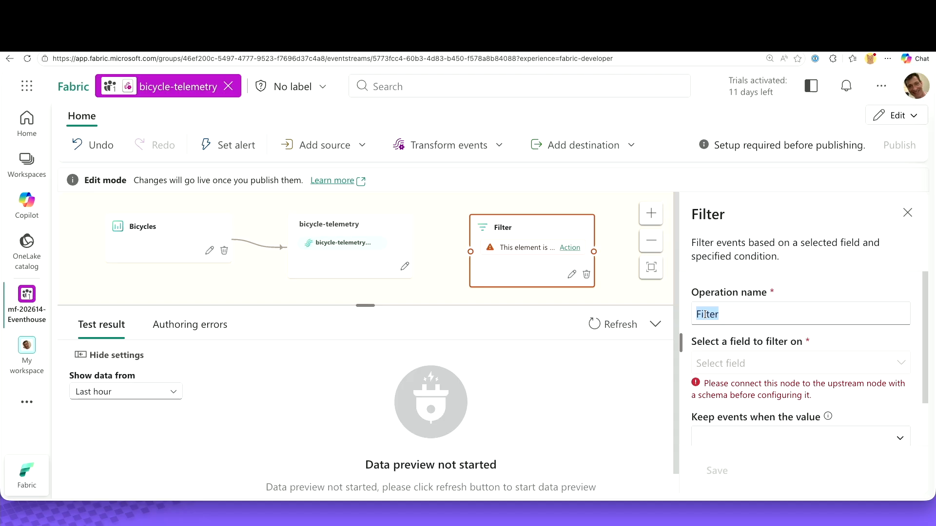
type("No_Bikes")
scroll(739, 404, "down", 1)
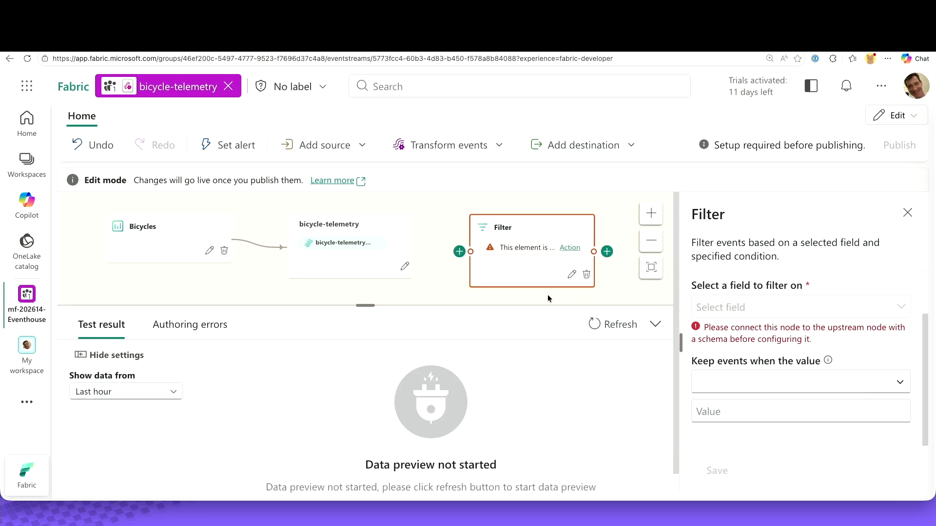
left_click_drag(530, 234, 498, 234)
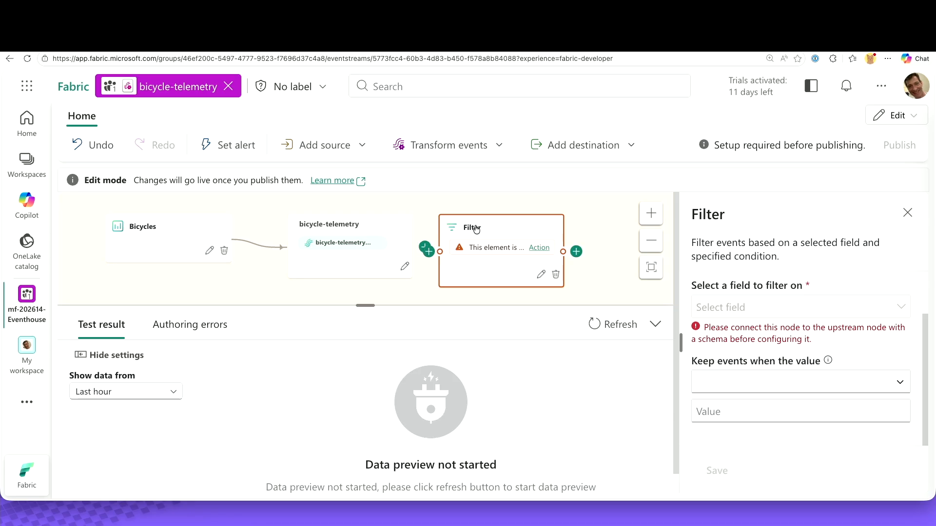
left_click_drag(425, 247, 400, 238)
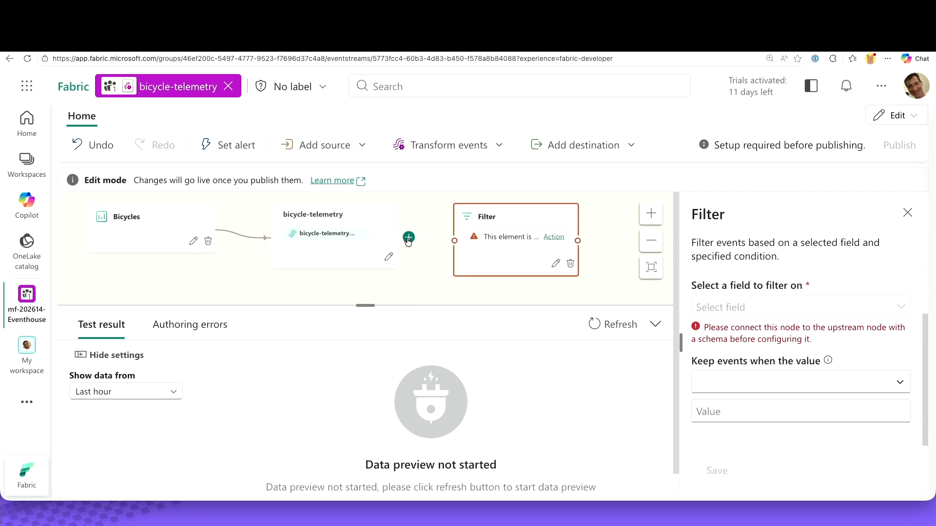
left_click(409, 239)
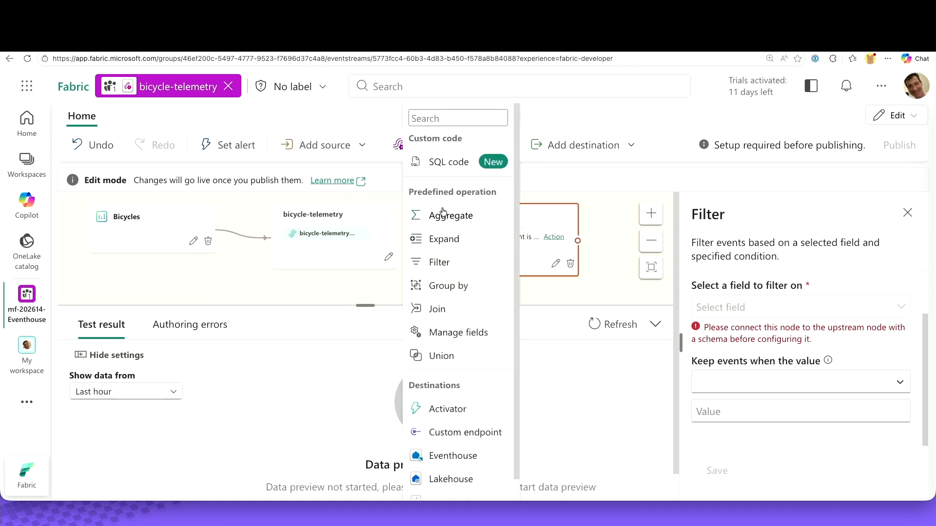
left_click(551, 293)
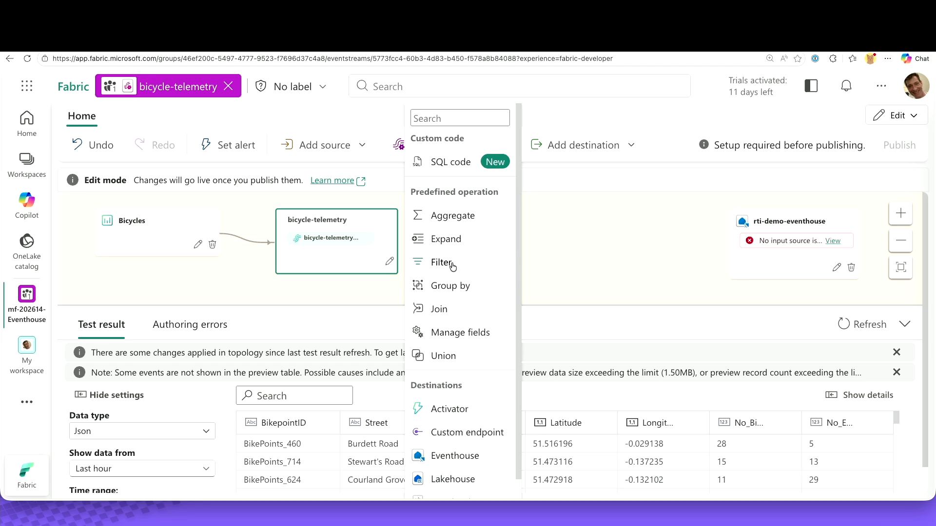
- Add a Filter operation after the bicycle-telemetry stream and name it no_bikes
left_click(452, 264)
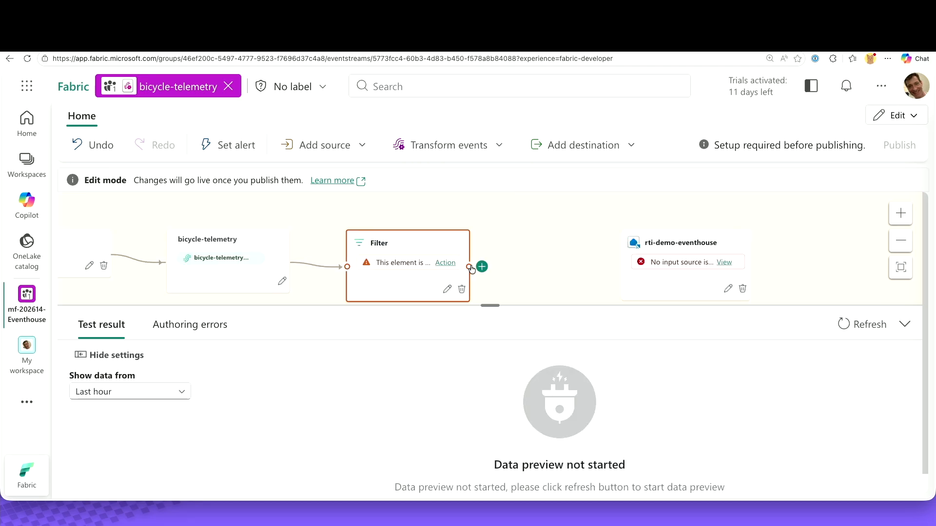
left_click(447, 289)
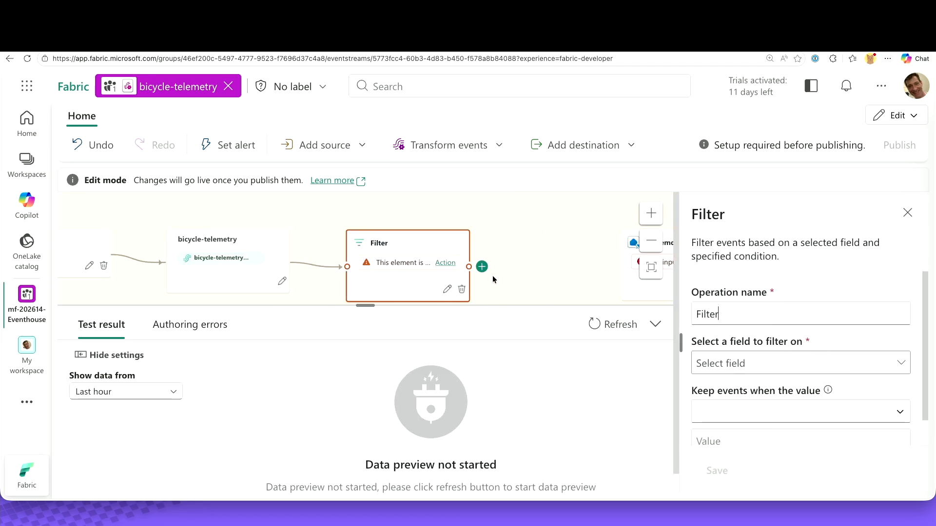
double_click(731, 314)
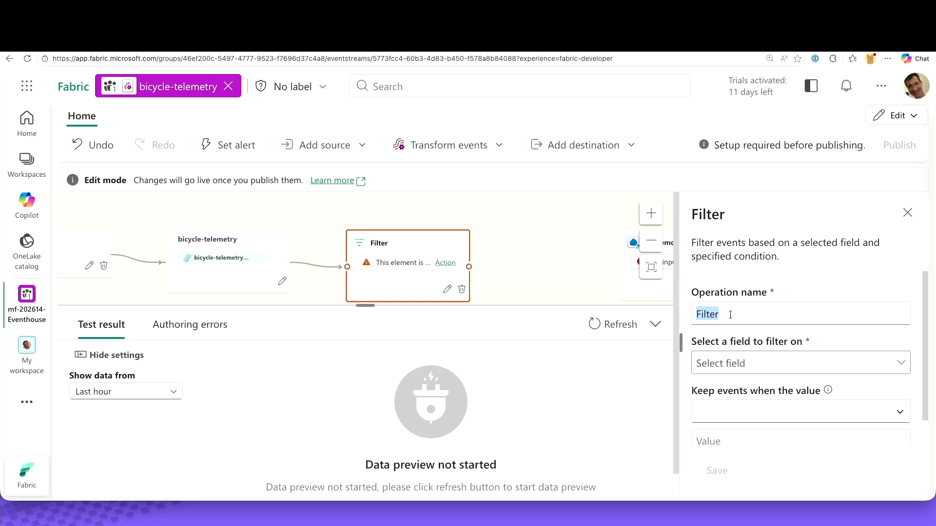
type("no_bikes")
- Configure the no_bikes filter to keep events where No_Bikes is less than 5, and save it
scroll(759, 382, "down", 1)
left_click(757, 344)
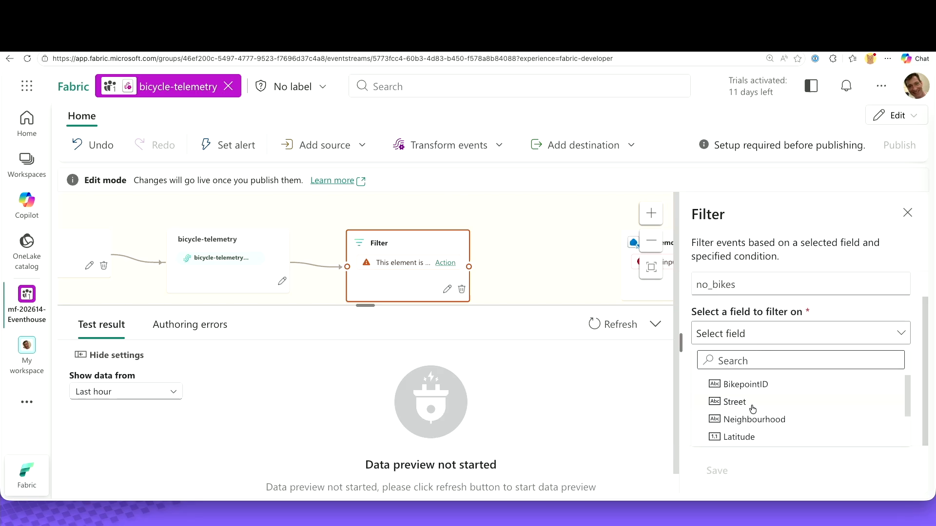
scroll(753, 410, "down", 3)
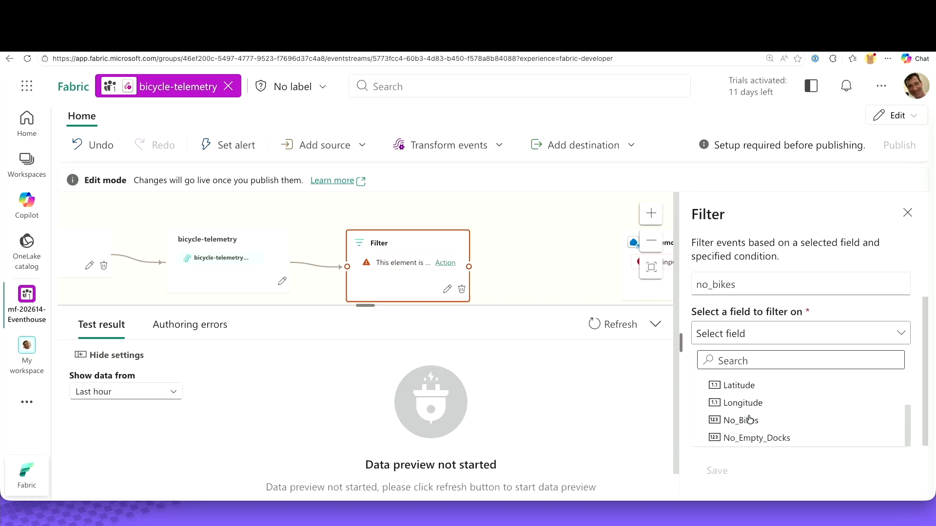
left_click(747, 417)
left_click(735, 386)
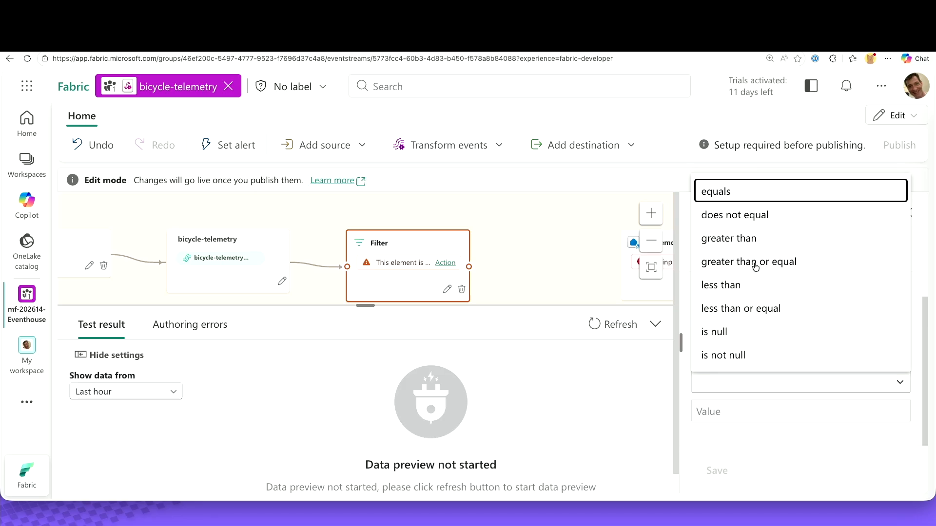
left_click(754, 295)
left_click(733, 410)
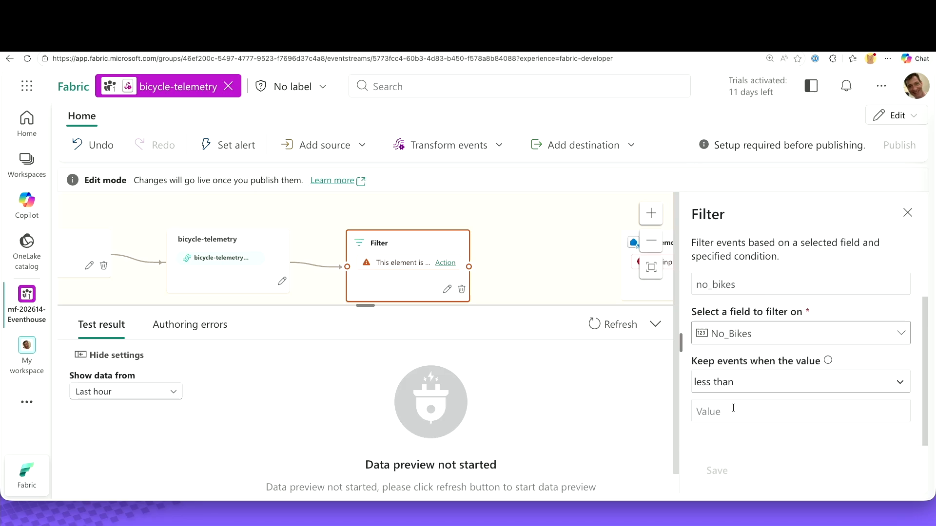
type("5")
left_click(709, 461)
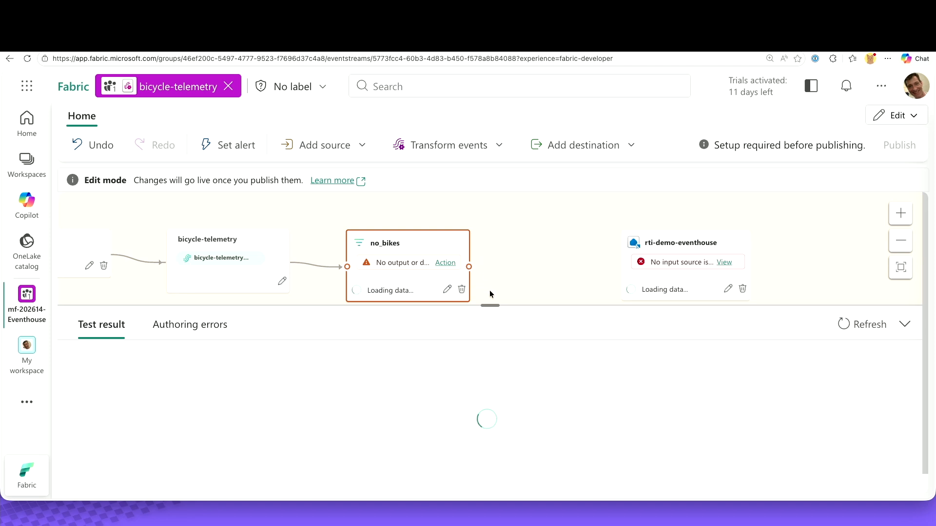
- Add a Manage fields operation after the no_bikes filter and start a new field in its settings
left_click(483, 261)
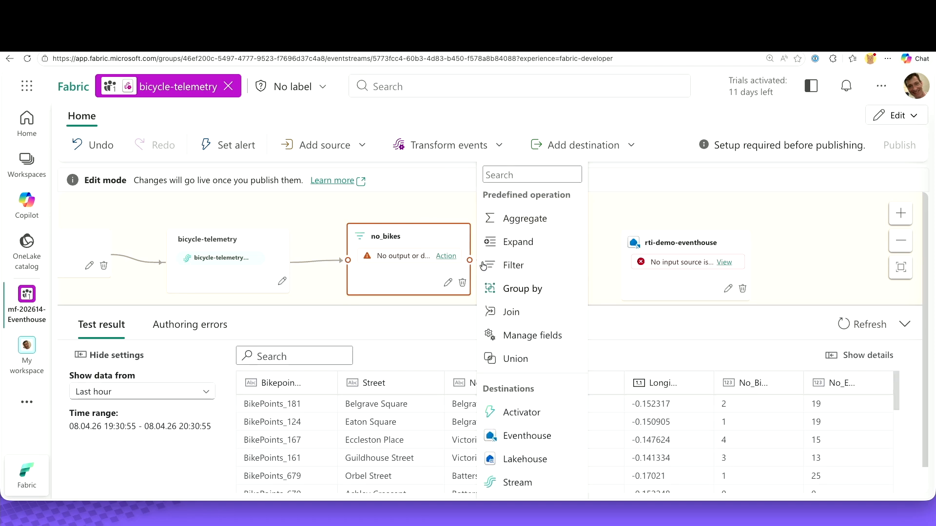
left_click(509, 338)
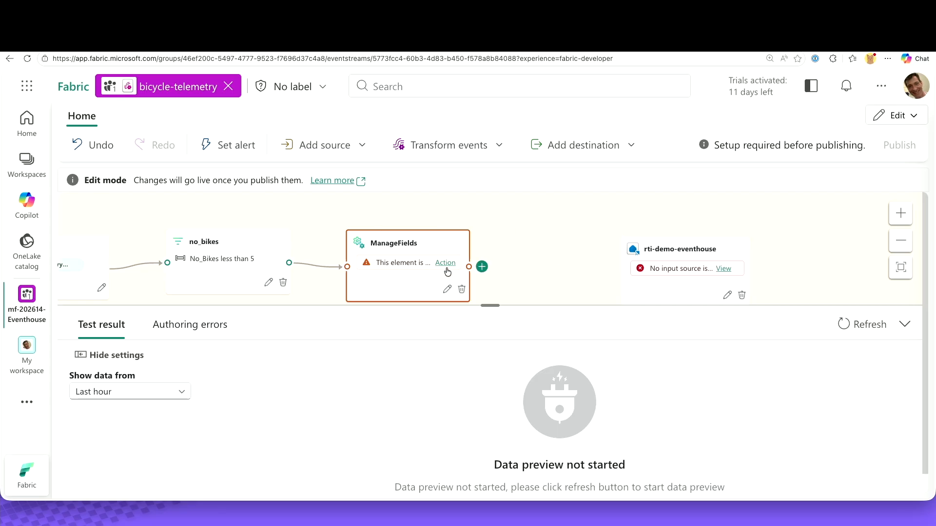
left_click(447, 291)
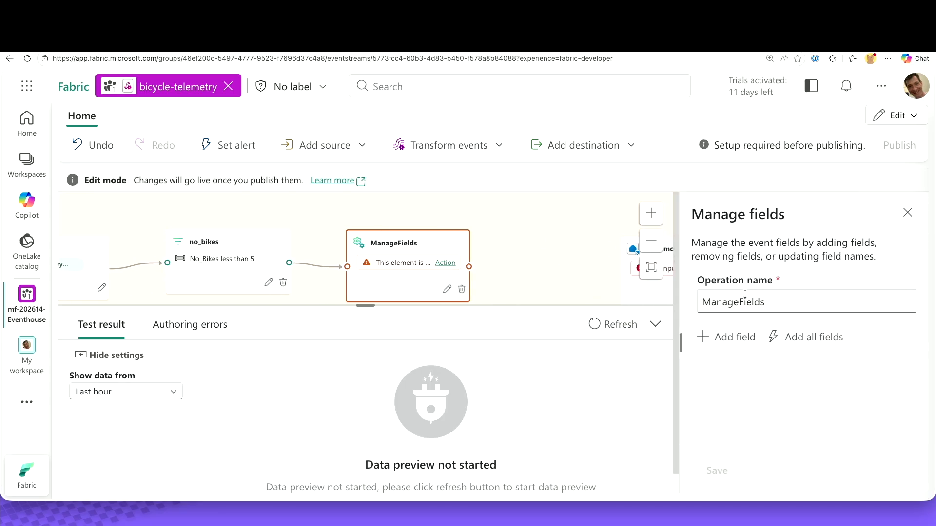
left_click(735, 338)
- Search the new field's source list for "statio"
left_click(729, 417)
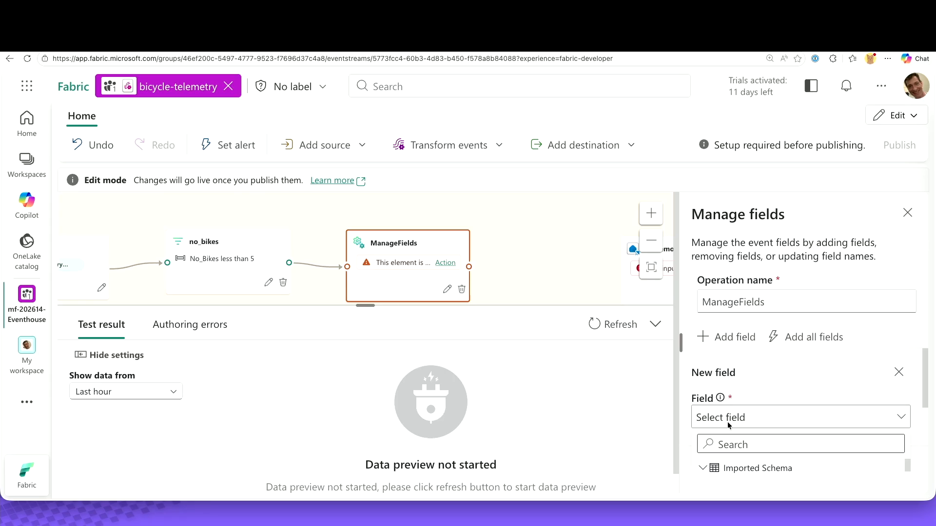
type("statio")
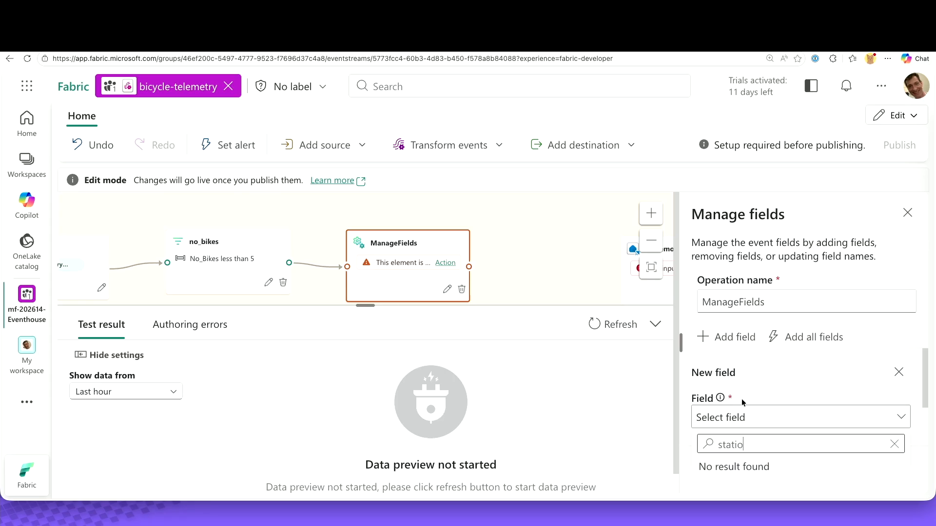
left_click(895, 444)
left_click(898, 398)
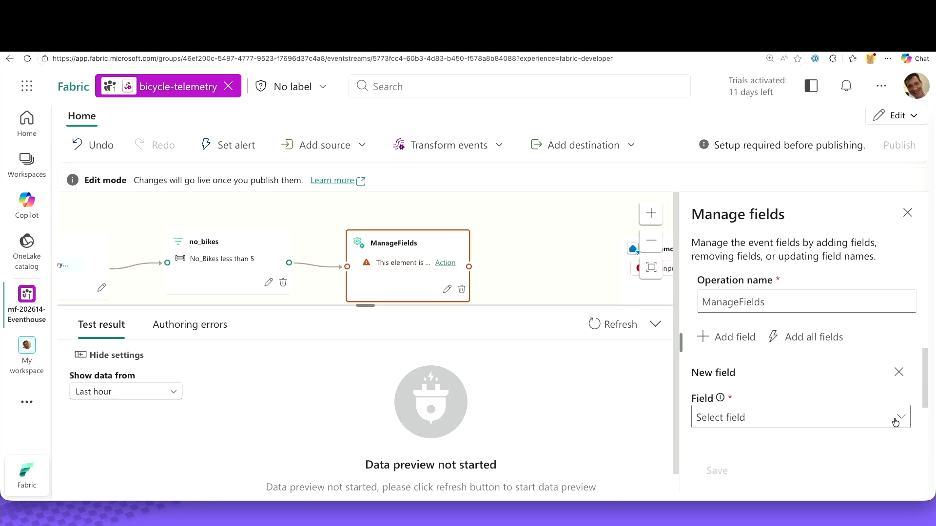
- Select BikepointID and Street from the imported schema for the ManageFields operation
left_click(895, 418)
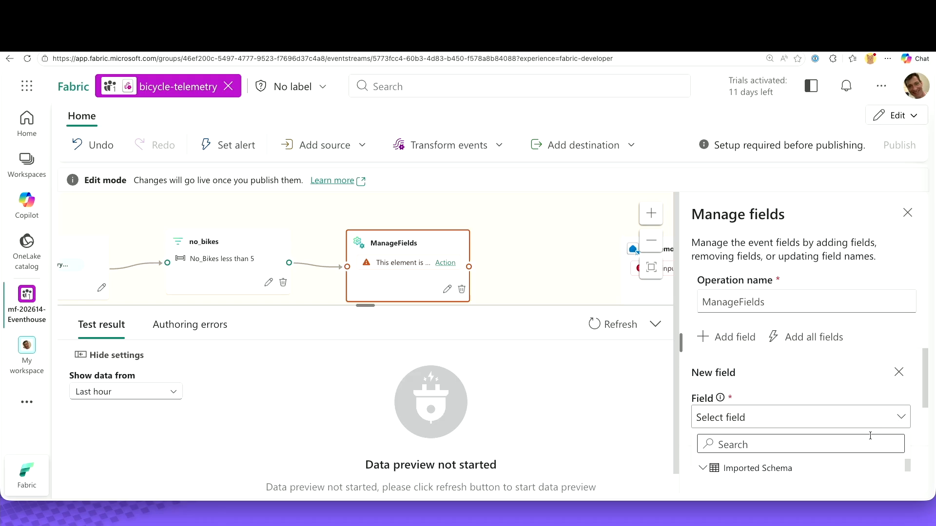
scroll(861, 472, "down", 5)
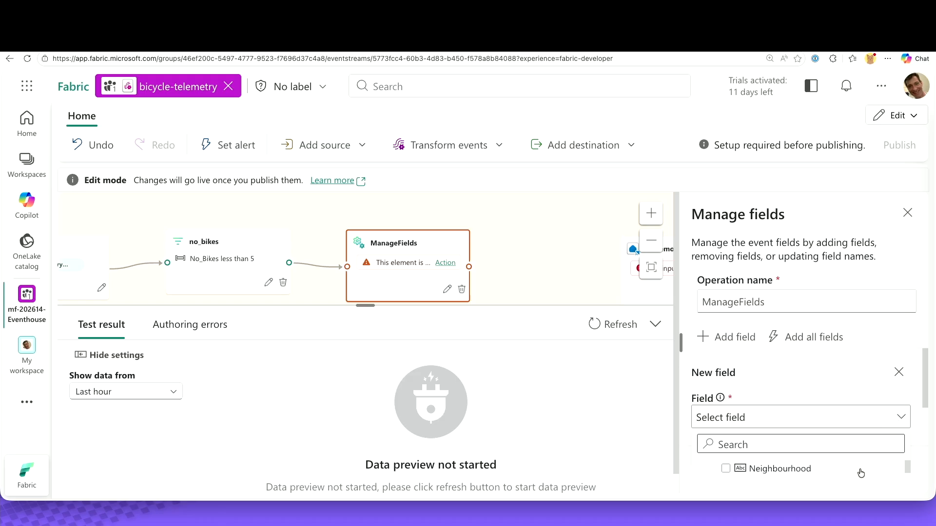
scroll(860, 472, "down", 5)
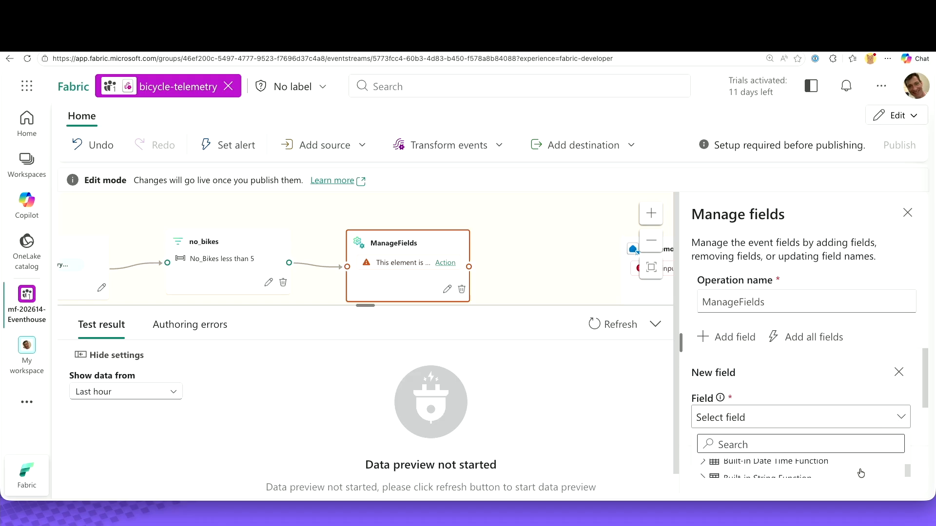
scroll(861, 472, "down", 2)
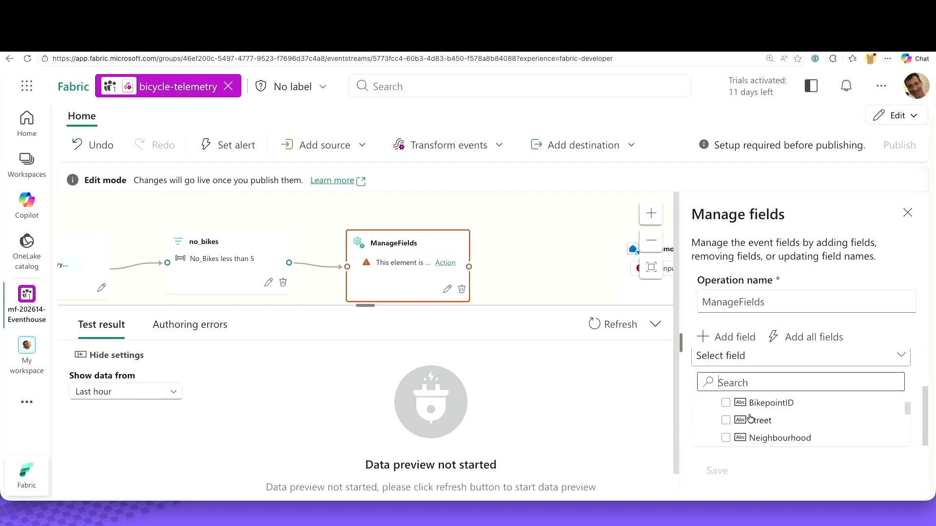
left_click(725, 403)
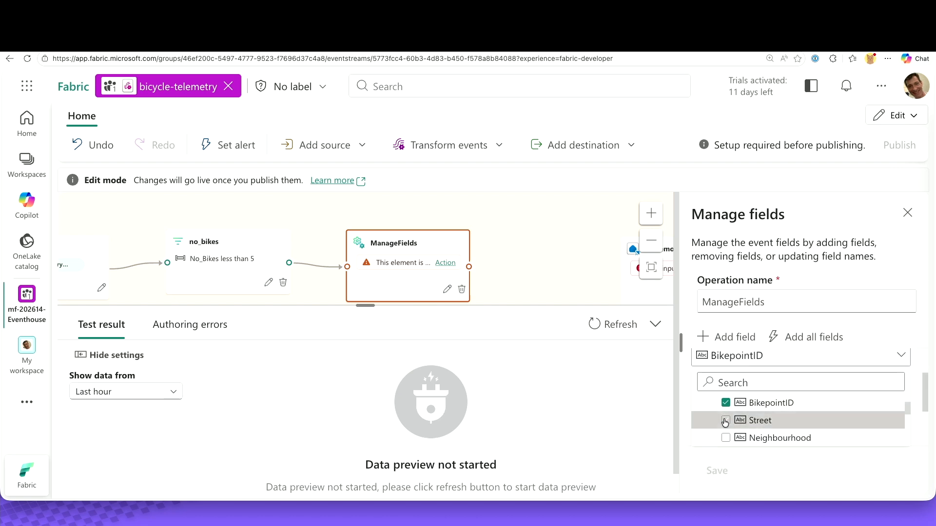
left_click(725, 421)
- Include No_Bikes in the field selection and add the selected fields to the ManageFields operation
scroll(725, 422, "down", 3)
scroll(725, 422, "down", 1)
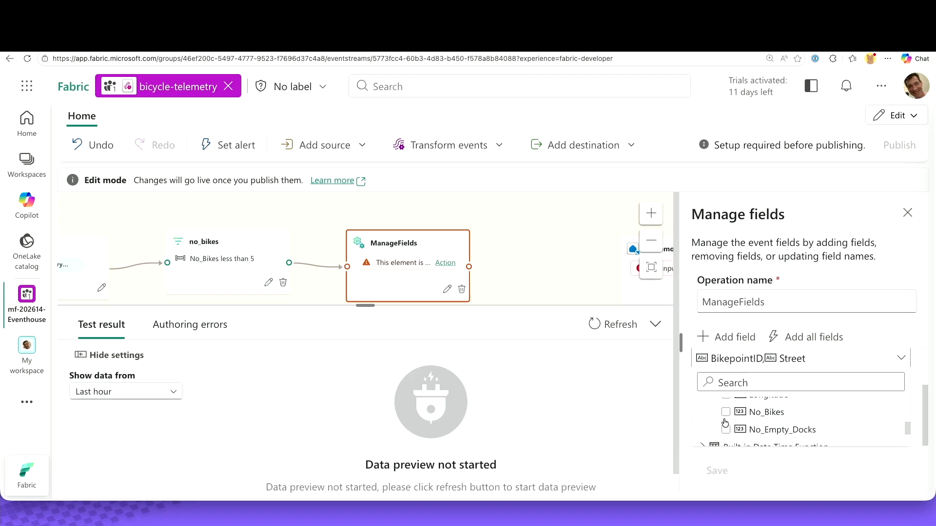
left_click(726, 413)
scroll(728, 414, "down", 2)
scroll(729, 420, "up", 3)
scroll(728, 420, "up", 4)
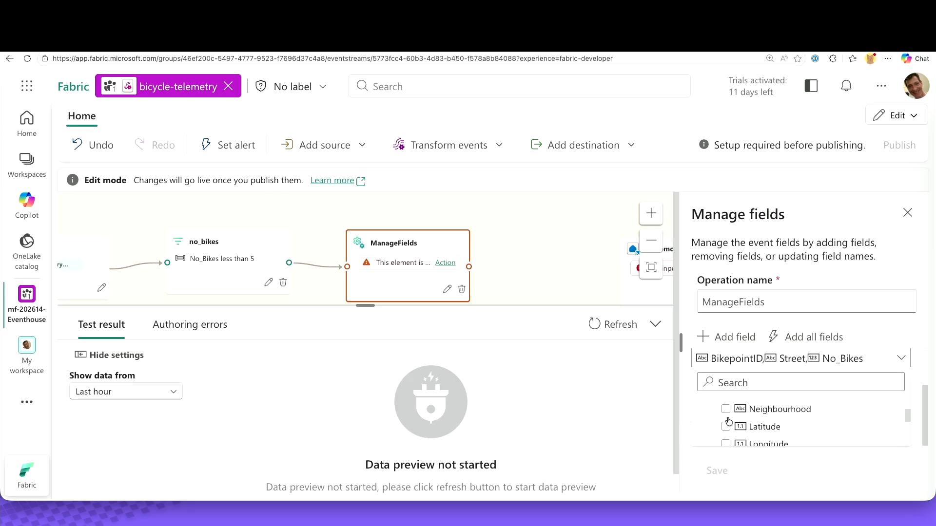
scroll(729, 421, "down", 5)
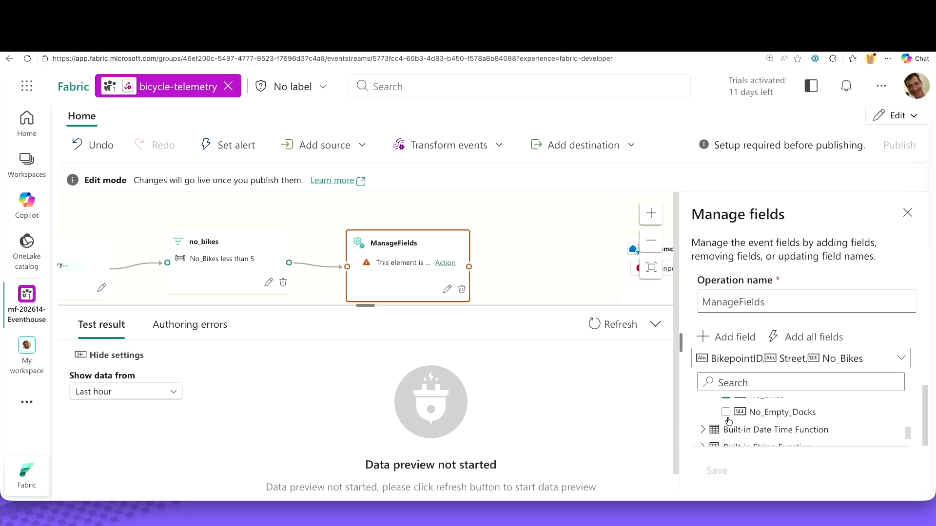
left_click(882, 328)
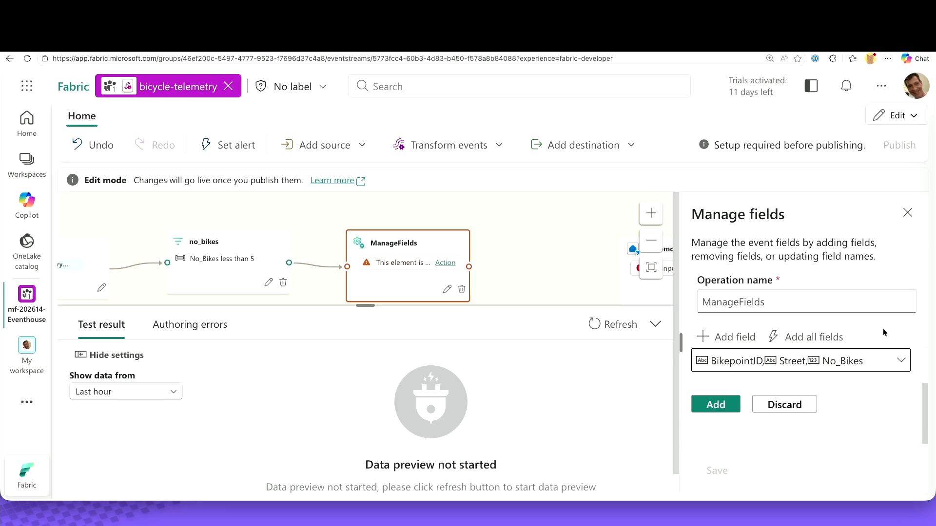
left_click(733, 403)
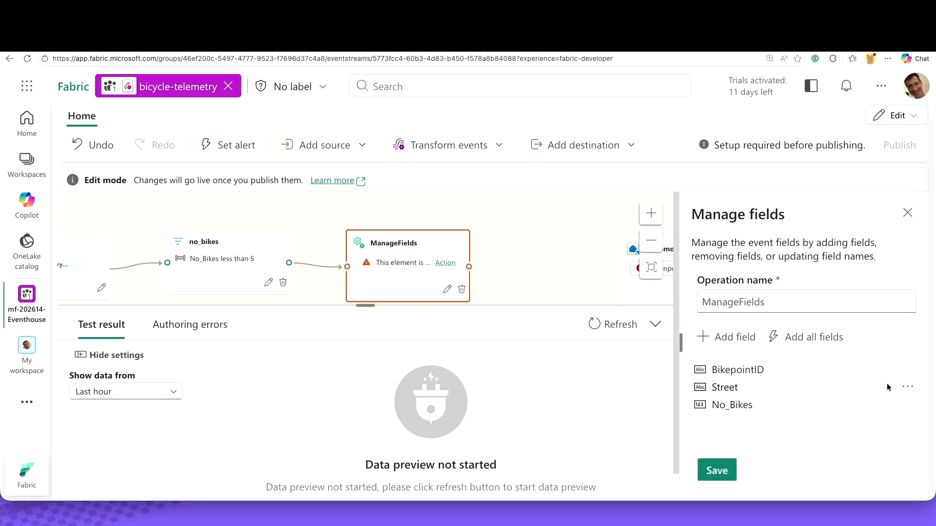
- Open the Street field for editing in ManageFields and set its output name to Station
left_click(907, 388)
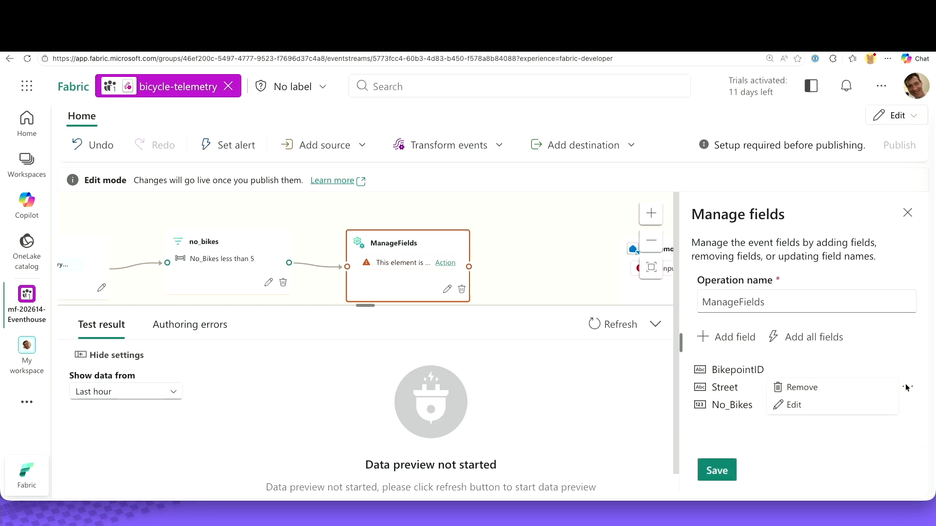
left_click(794, 403)
scroll(757, 430, "down", 2)
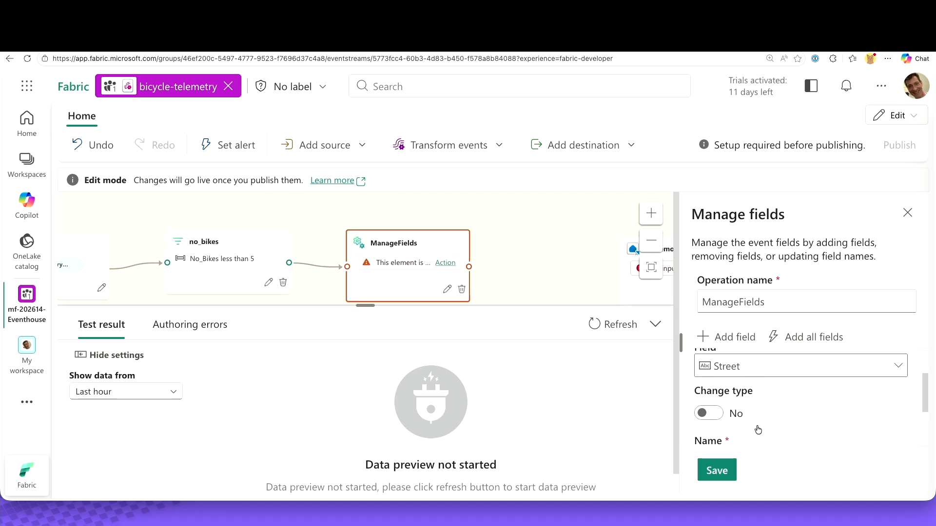
double_click(755, 424)
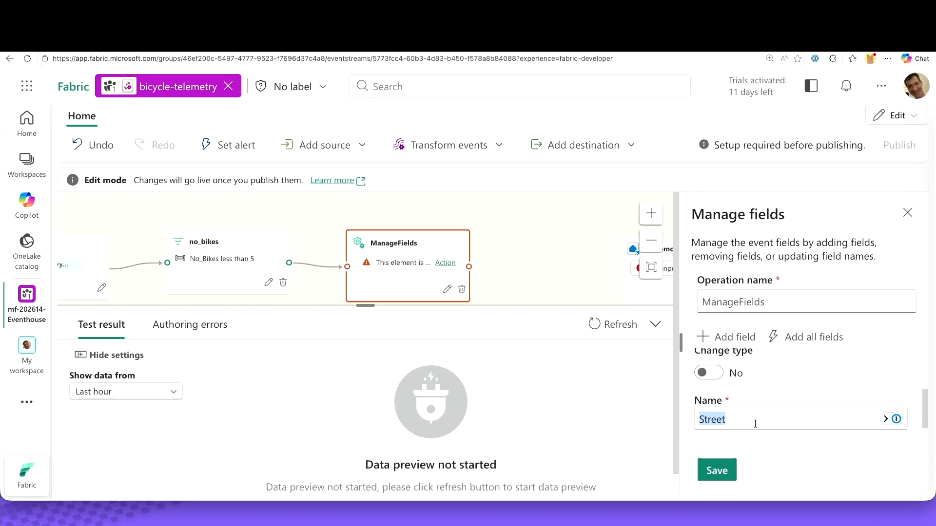
type("Station")
scroll(753, 427, "up", 2)
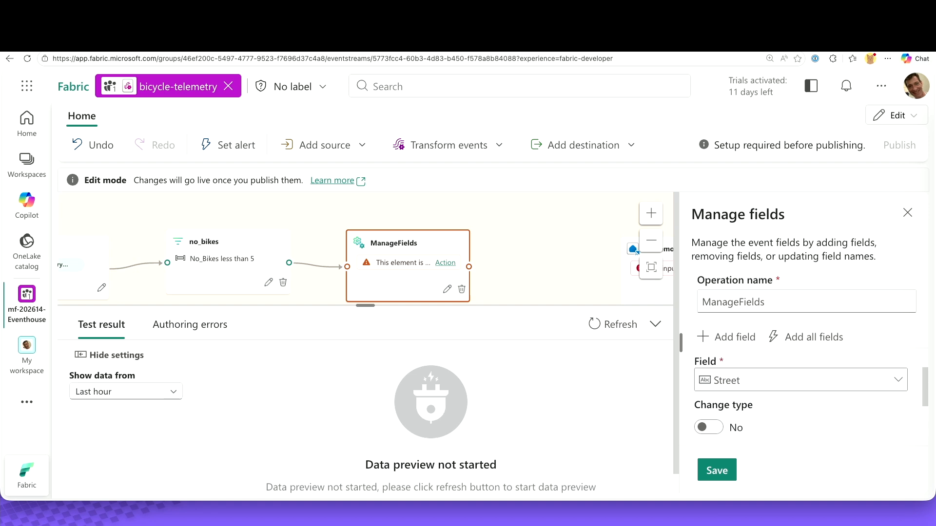
scroll(752, 426, "down", 3)
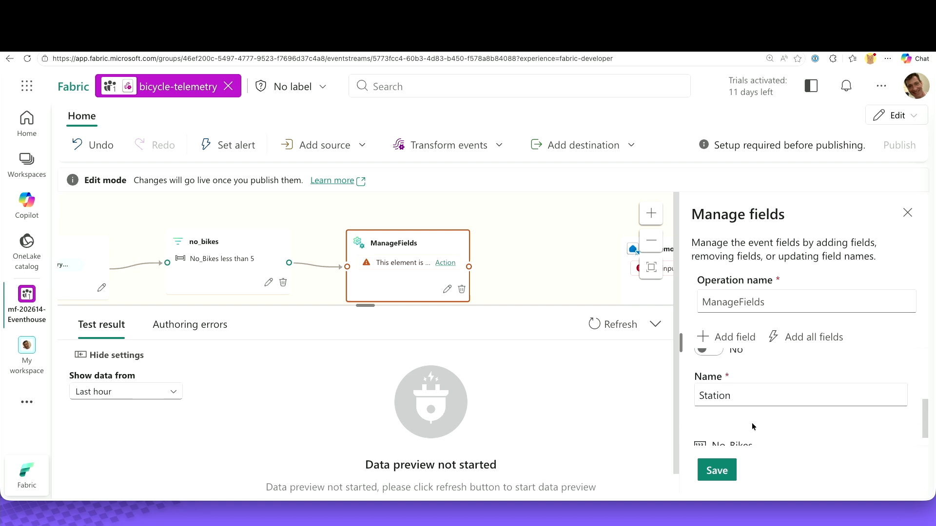
- Change the Street field's output name to Bikepoint and save the ManageFields operation
double_click(717, 392)
type("Biek")
key("BackSpace")
type("kepoint")
left_click(717, 468)
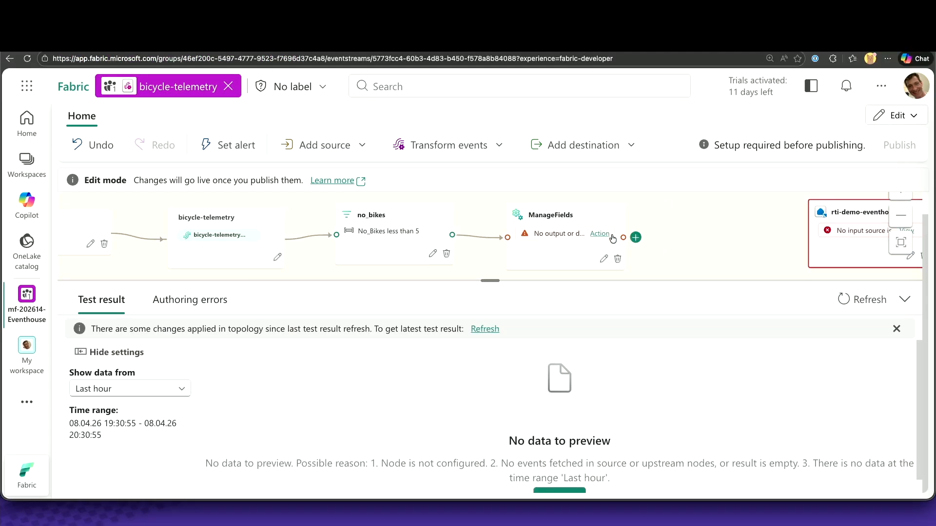
- Add a derived stream after ManageFields, name it criticalbikepoints and save it
left_click(636, 239)
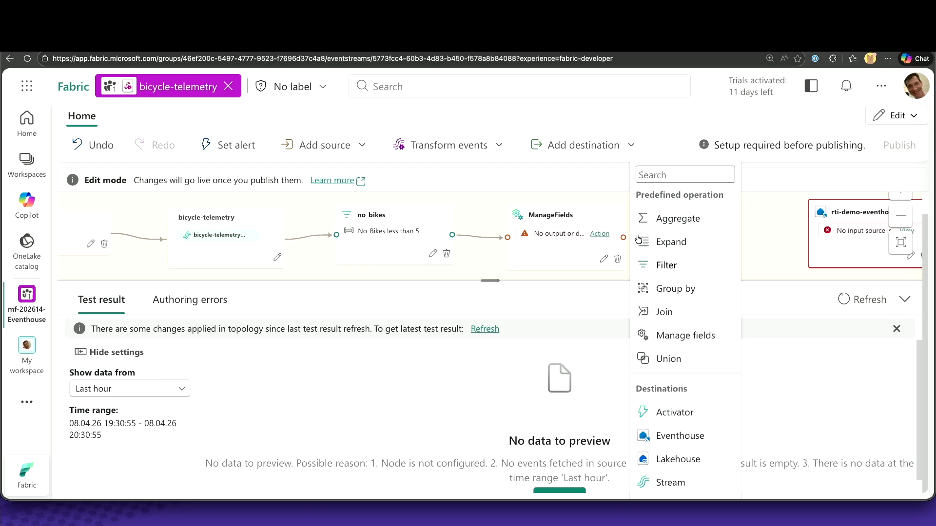
left_click(666, 478)
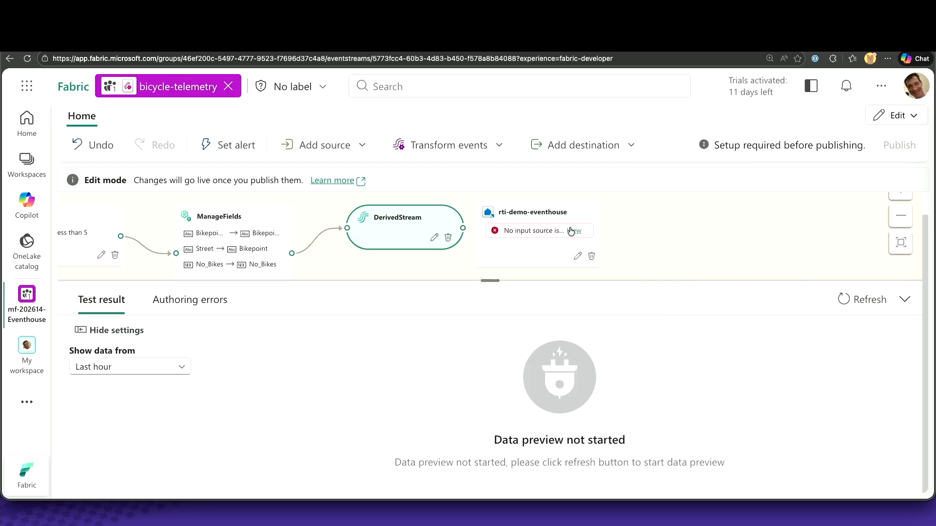
left_click(434, 237)
double_click(743, 268)
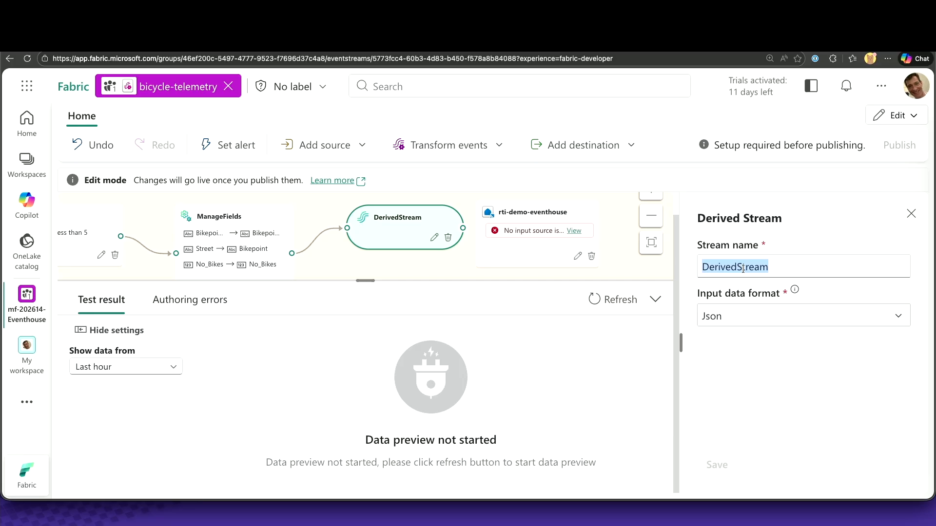
type("critical-b")
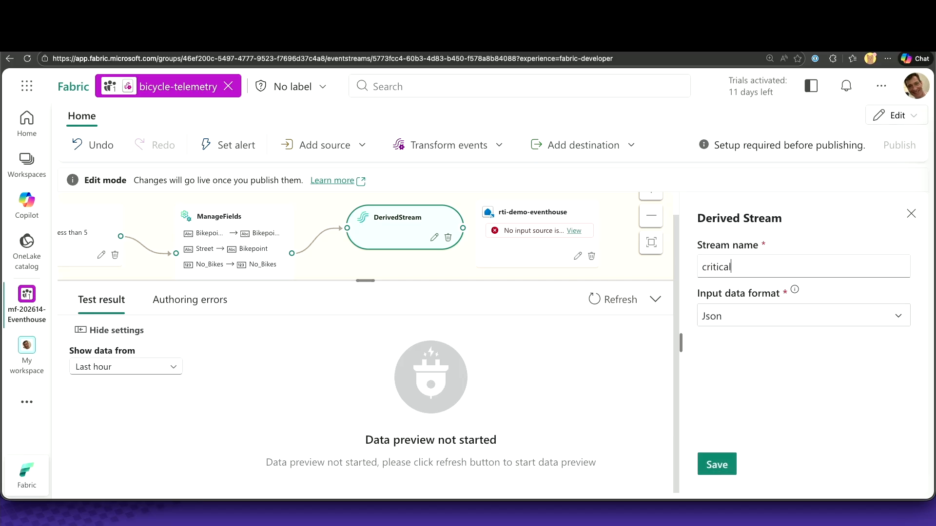
key("BackSpace")
key("BackSpace")
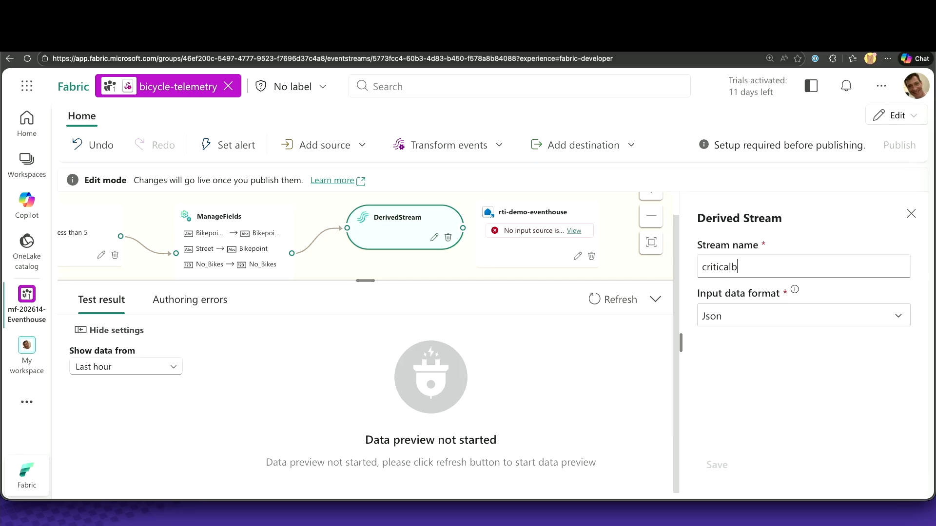
type("bikepoints")
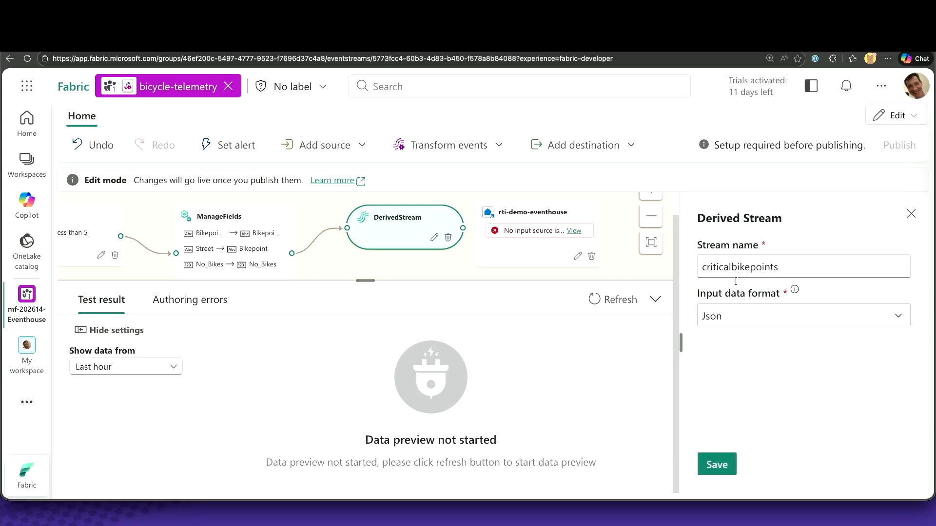
left_click(717, 463)
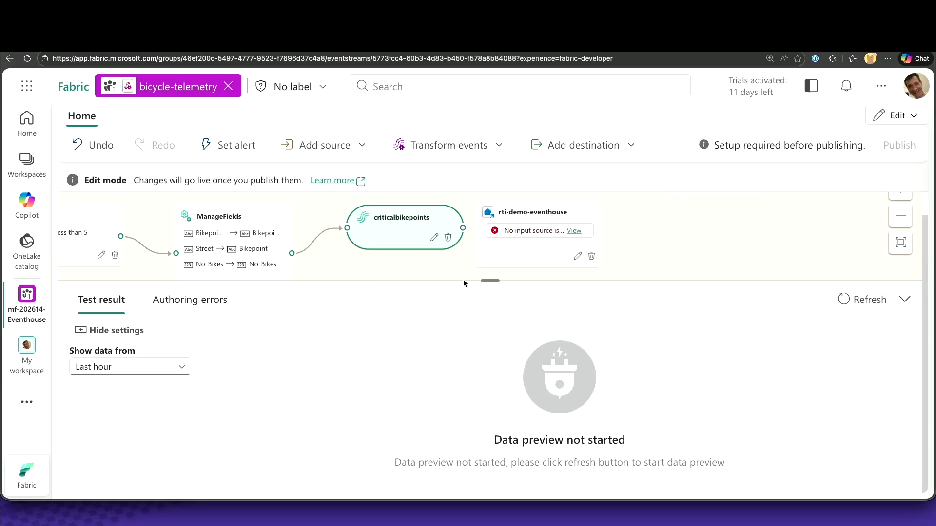
- Make room on the canvas beside criticalbikepoints and add an Eventhouse destination to that stream
left_click(560, 212)
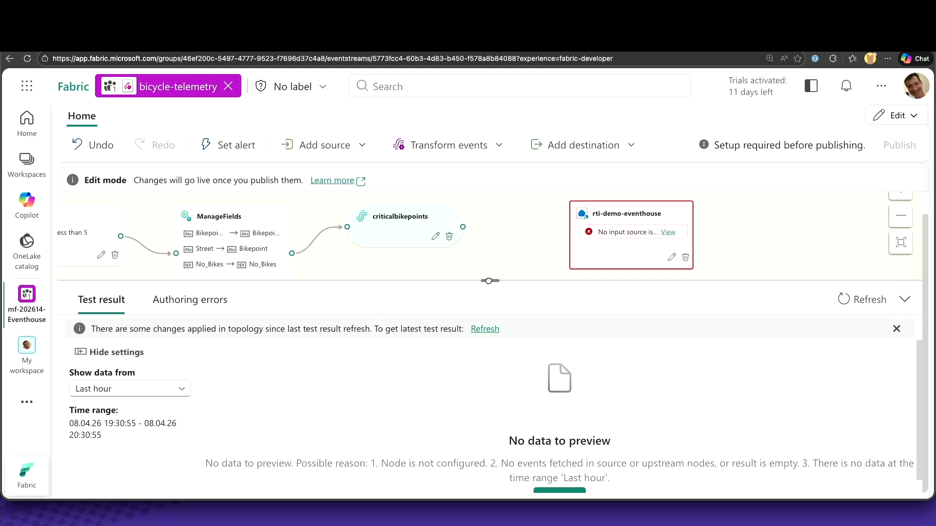
left_click_drag(489, 281, 490, 341)
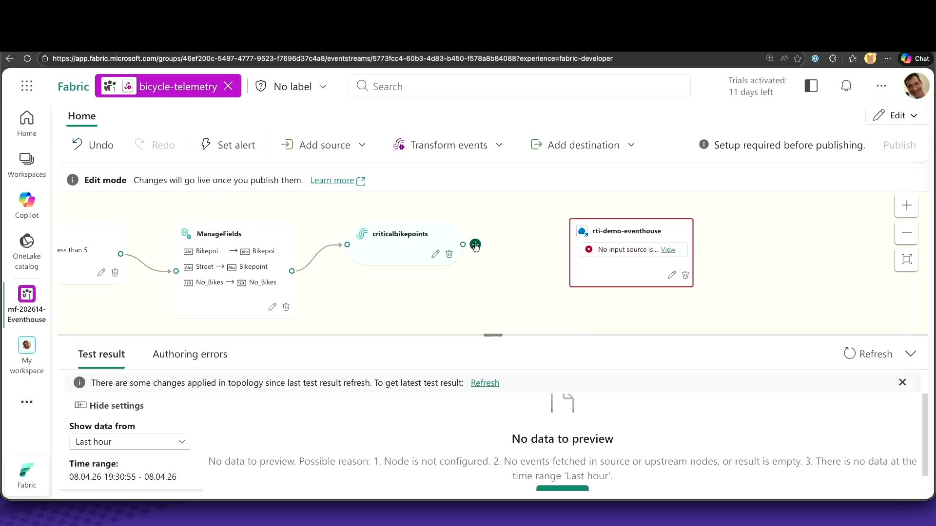
left_click(475, 244)
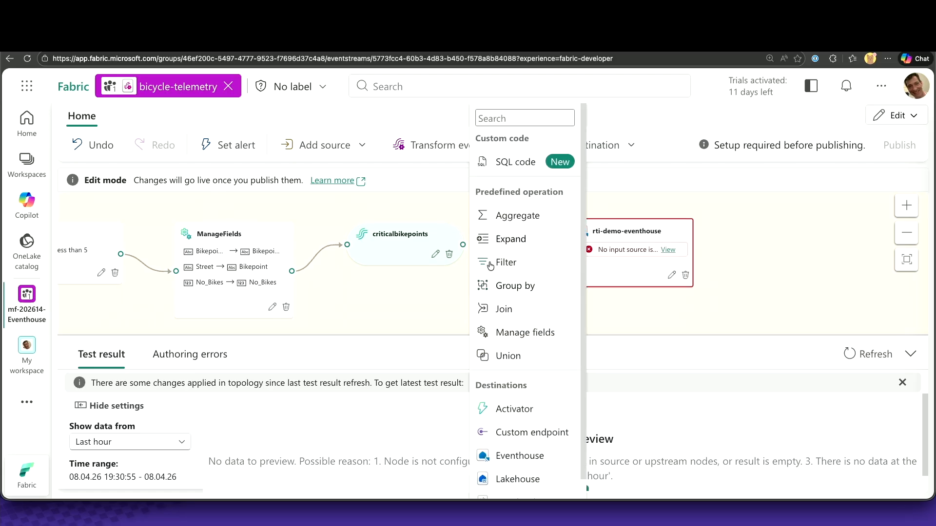
left_click(513, 457)
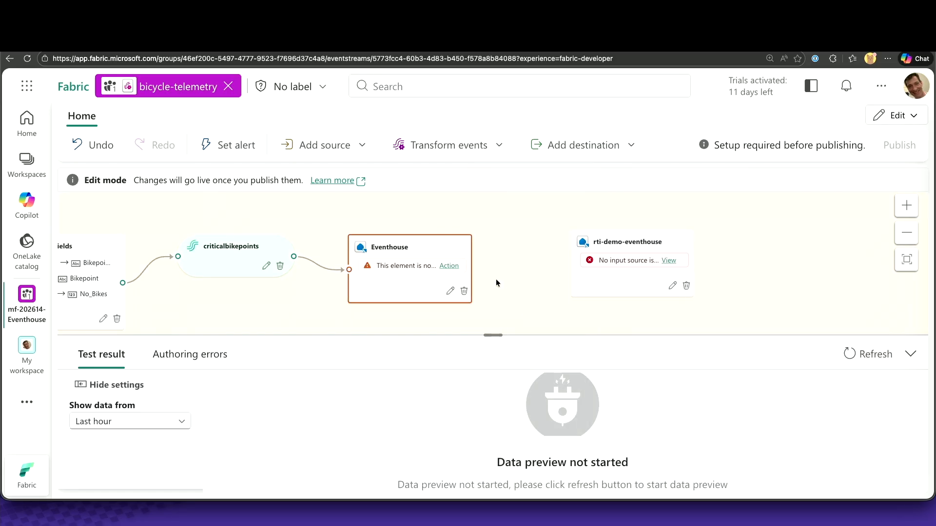
- Configure the new Eventhouse destination for direct ingestion into rti-demo-eventhouse with KQL database rti-demo-db, and save it
left_click(449, 291)
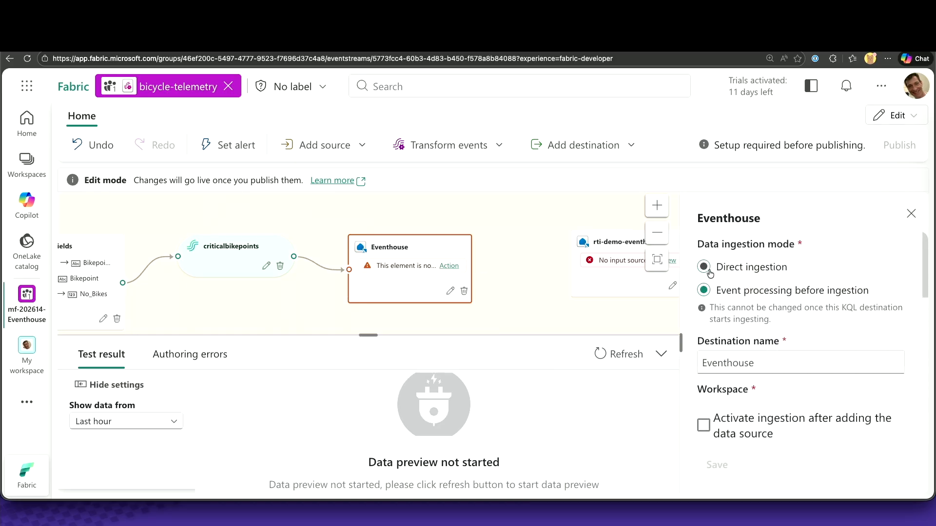
left_click(705, 268)
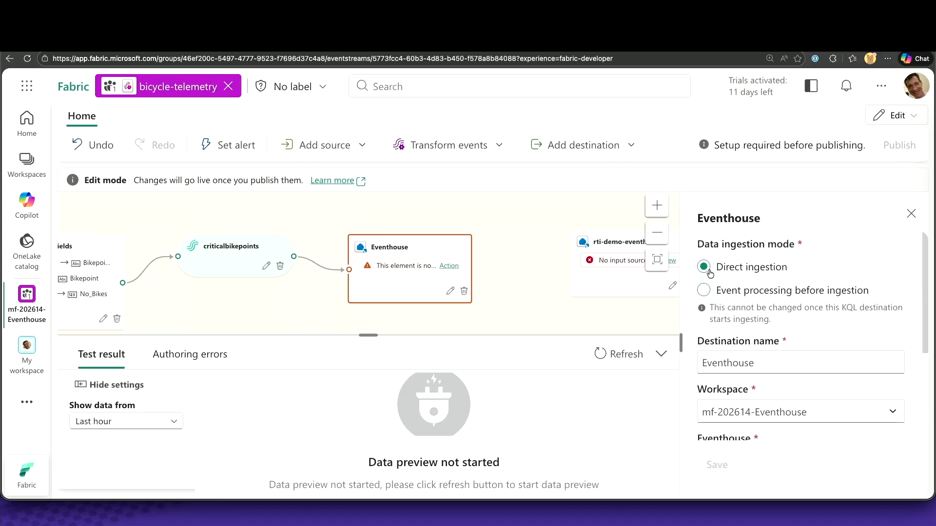
double_click(747, 357)
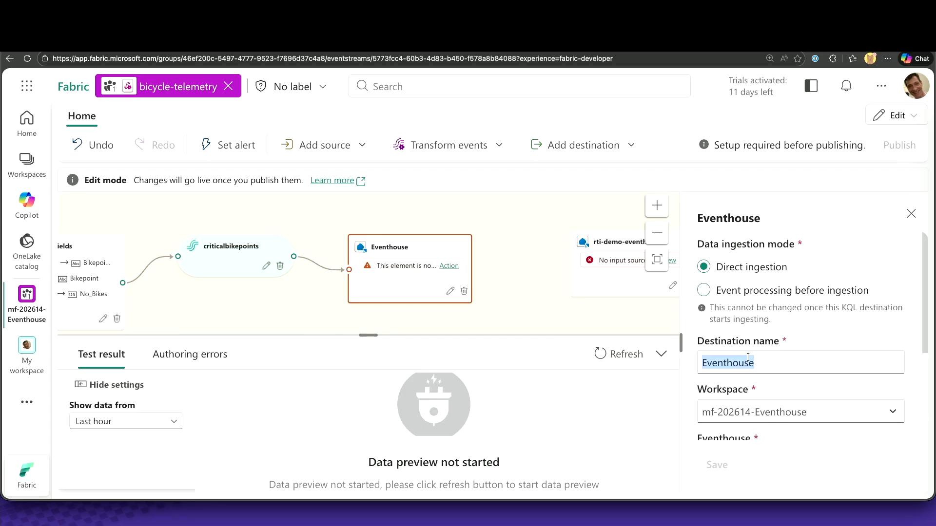
scroll(751, 356, "down", 2)
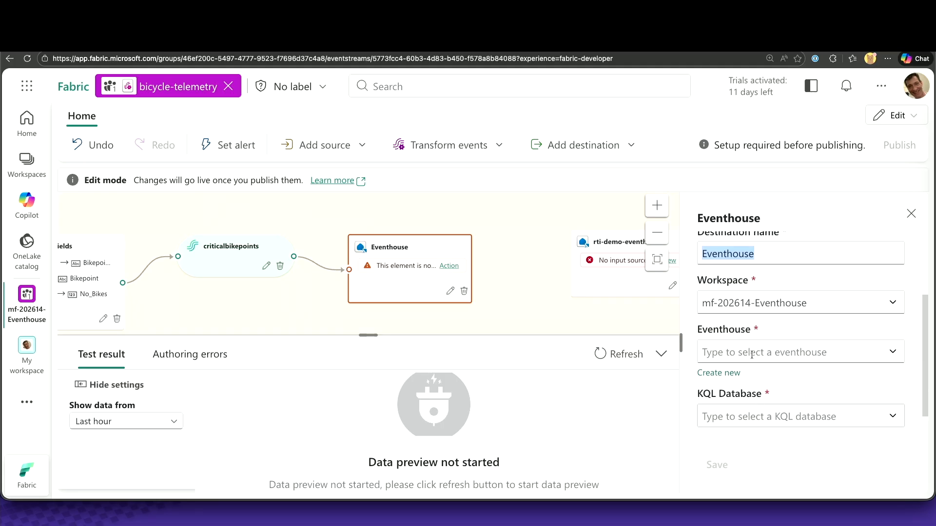
left_click(871, 355)
left_click(763, 406)
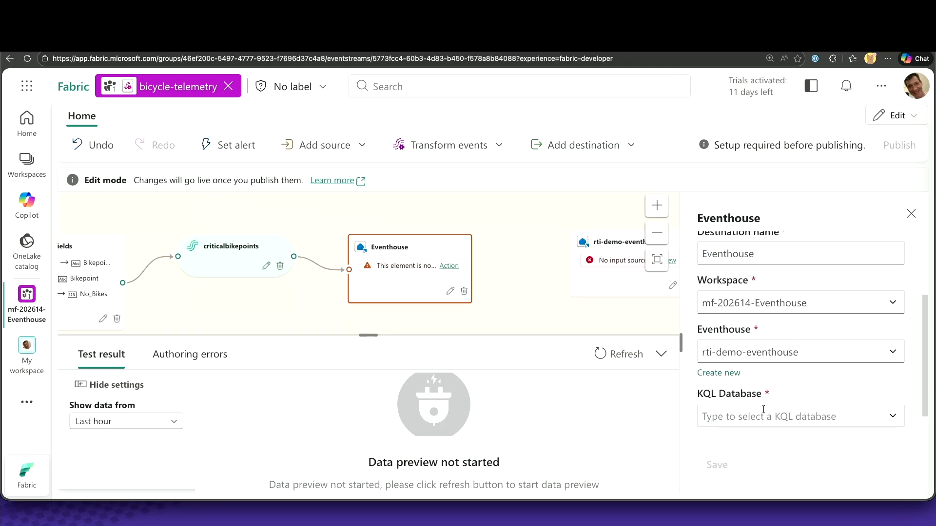
left_click(899, 407)
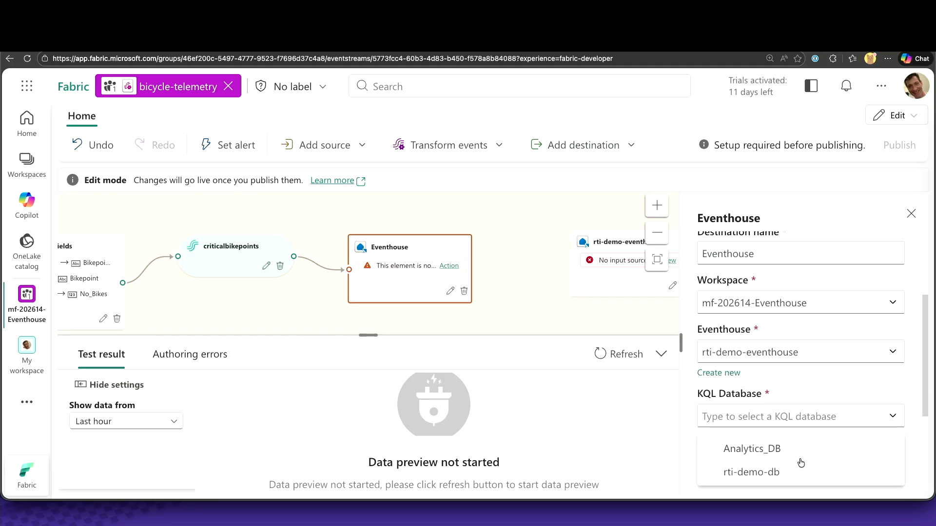
left_click(782, 465)
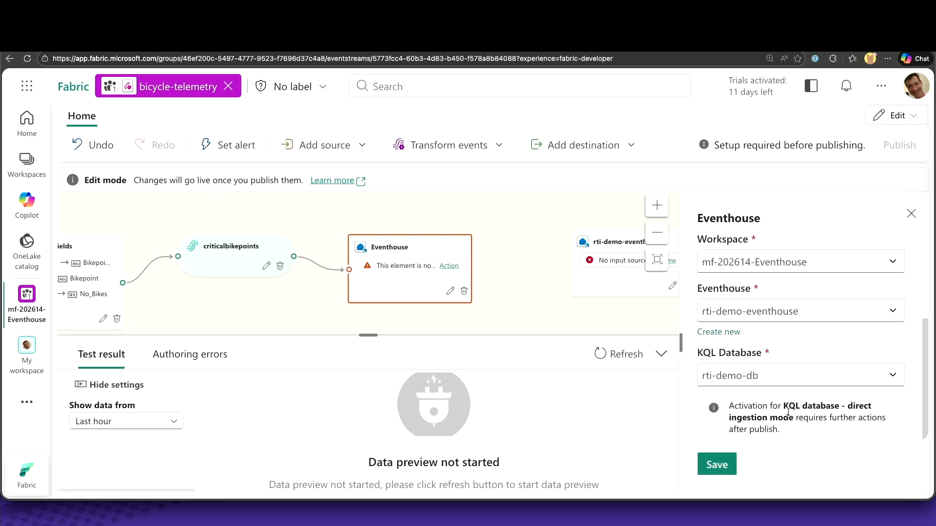
left_click(733, 464)
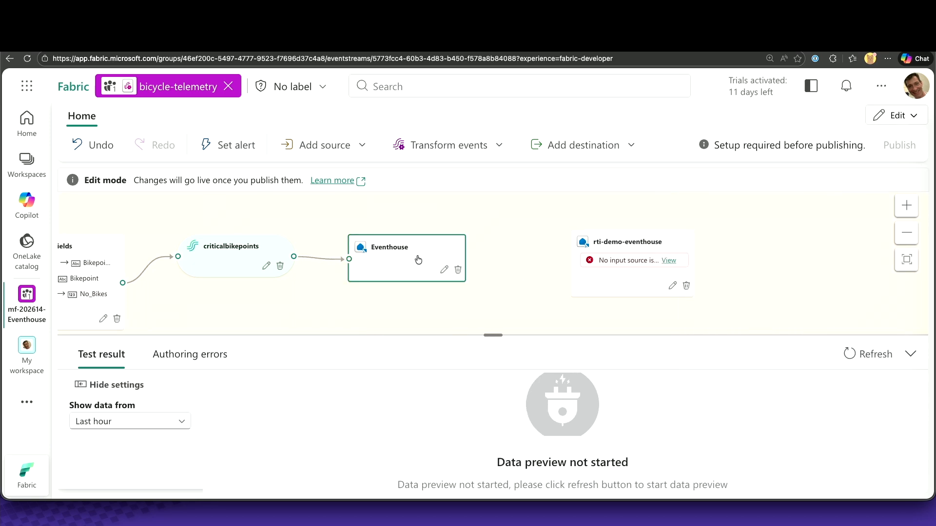
- Rename the new Eventhouse destination as criticalbikepoints-eh and save the change
left_click(444, 269)
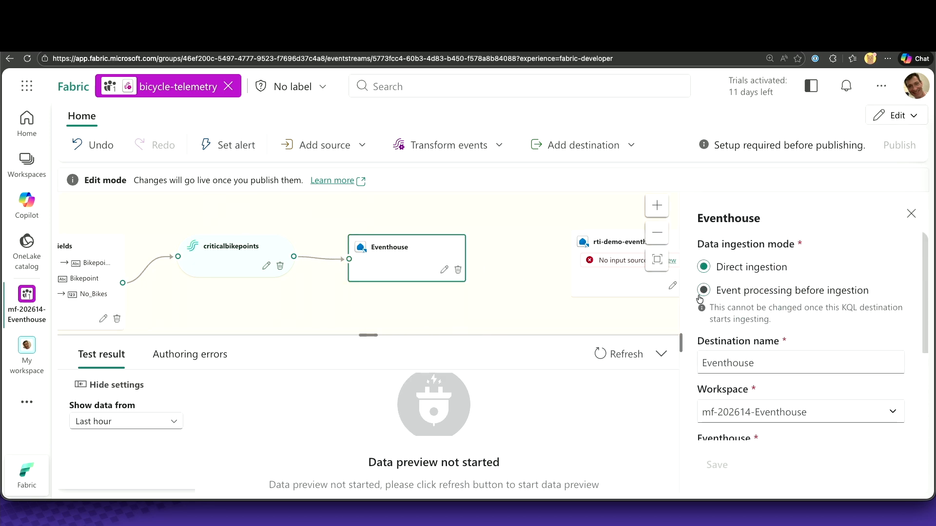
double_click(710, 360)
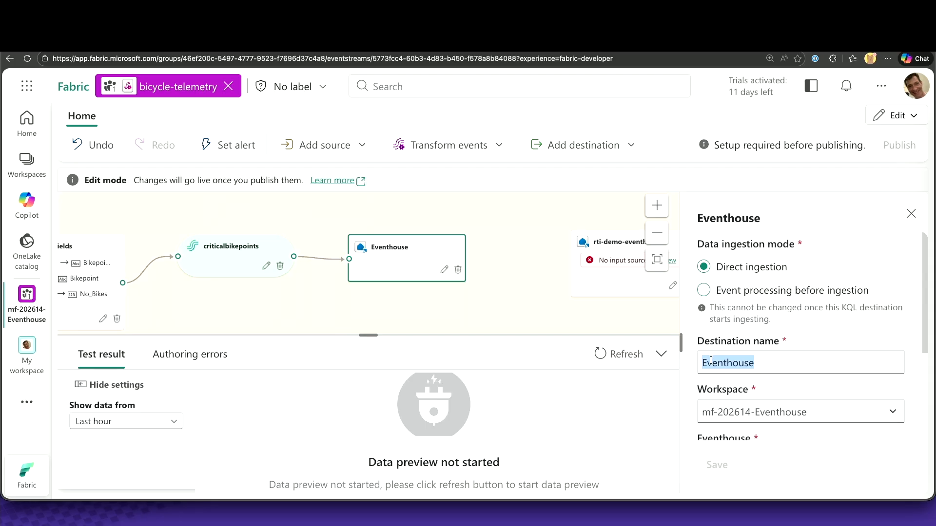
type("critica")
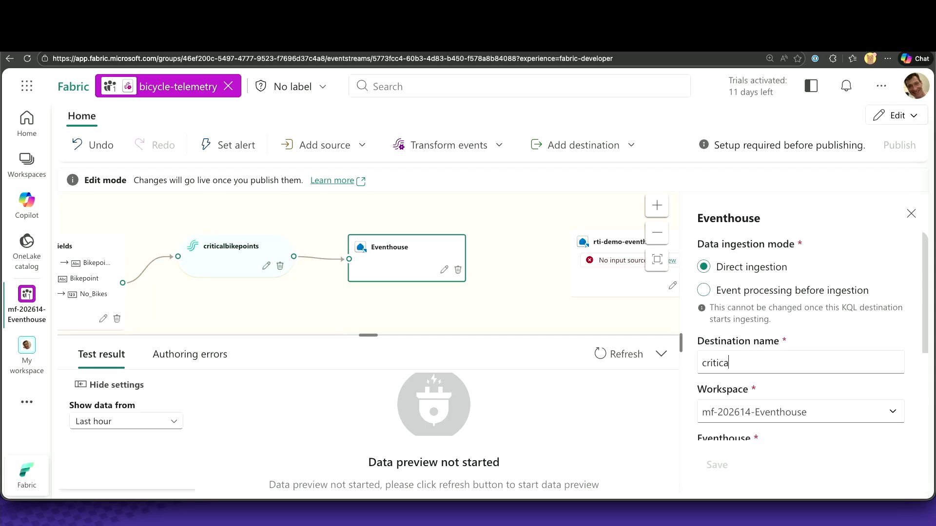
type("lbikepoints")
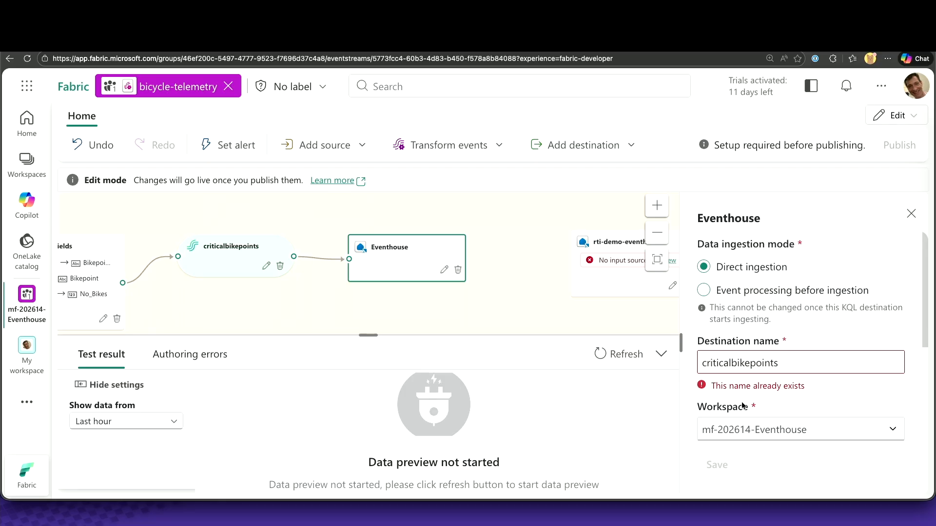
type("-")
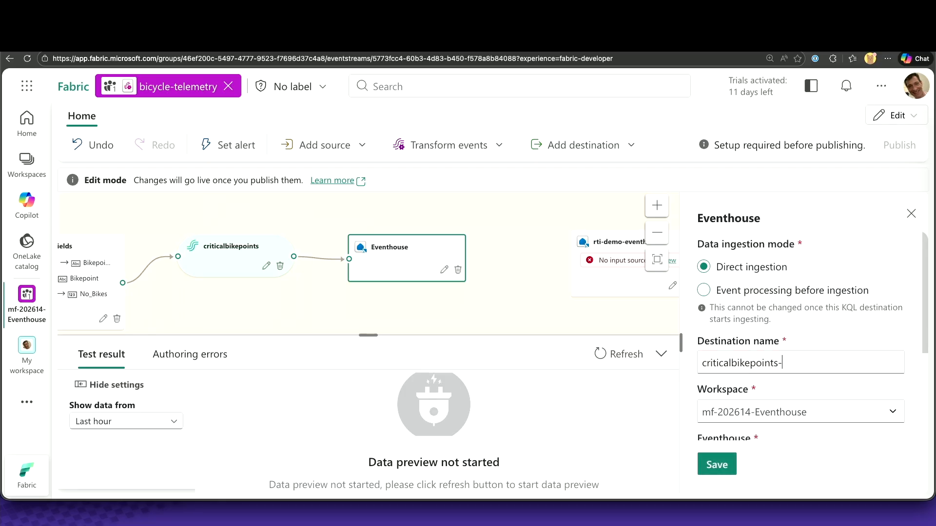
type("eh")
left_click(724, 468)
- Remove the unconnected rti-demo-eventhouse destination and publish the bicycle-telemetry eventstream
left_click_drag(610, 247, 348, 313)
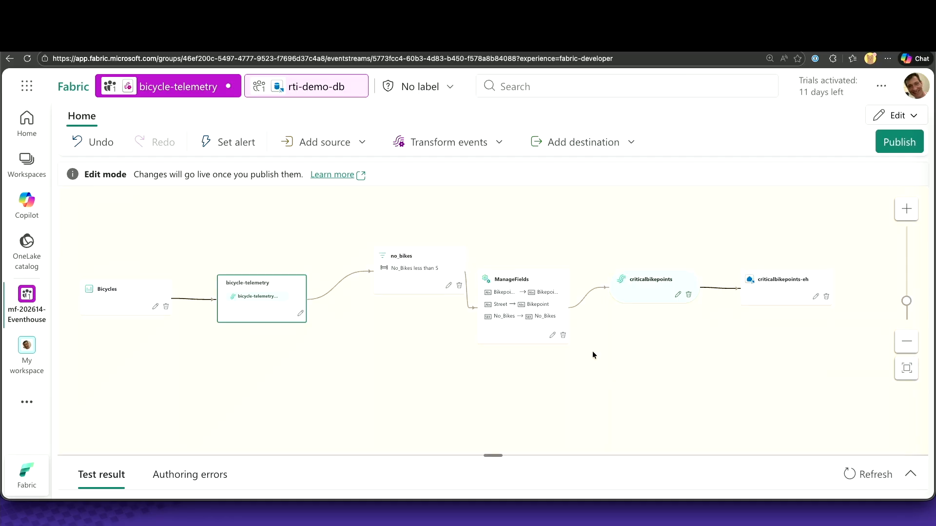
left_click(901, 146)
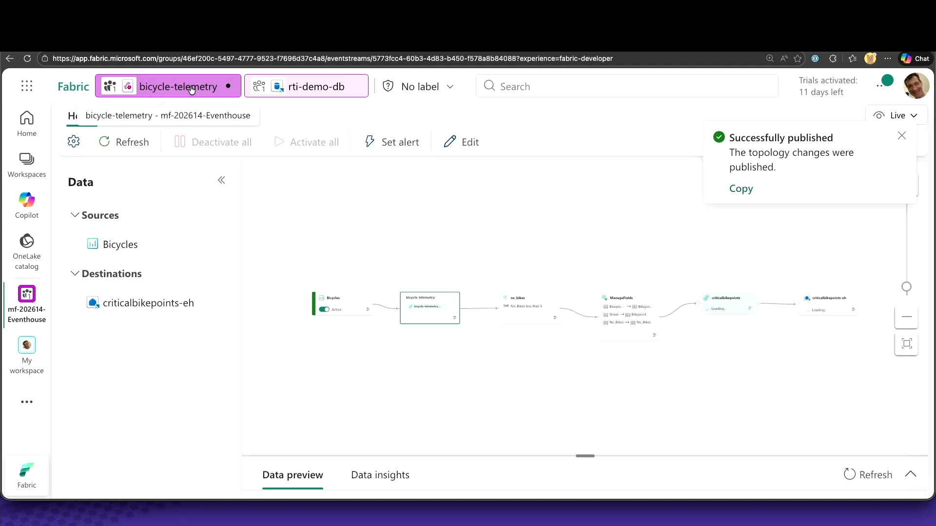
- Switch to rti-demo-db and refresh its Tables overview to check which tables exist
left_click(285, 89)
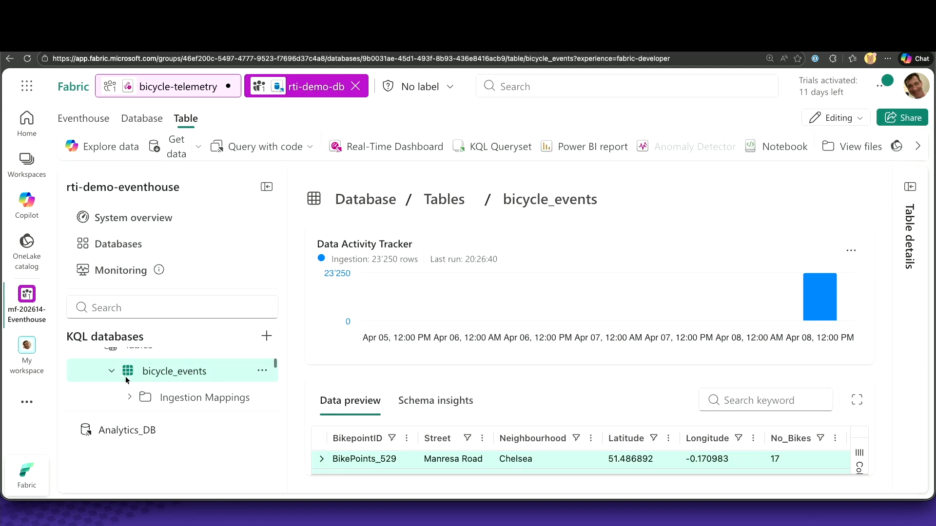
left_click(112, 372)
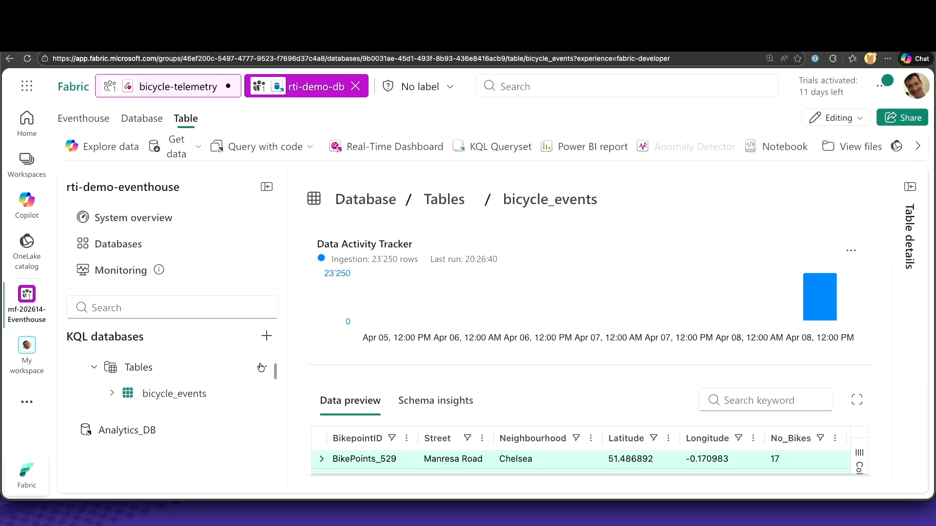
left_click(232, 368)
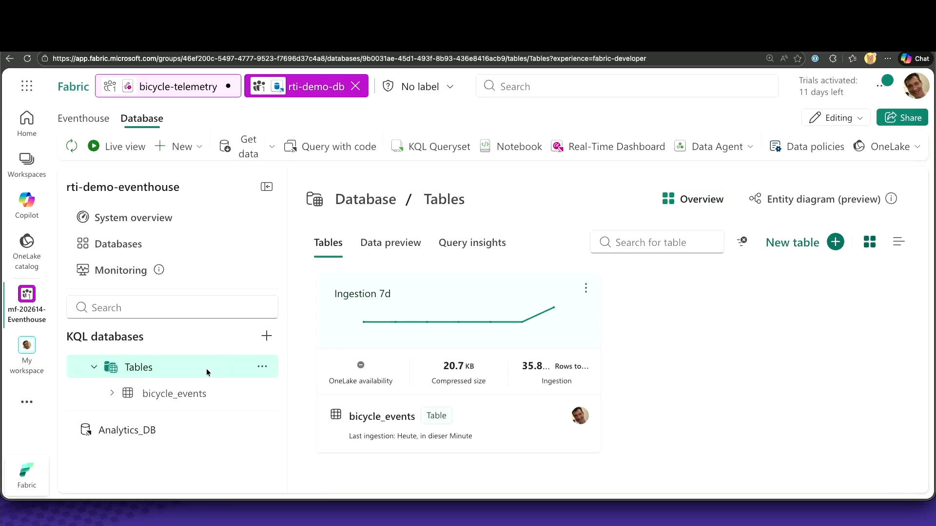
left_click(72, 146)
scroll(188, 382, "down", 3)
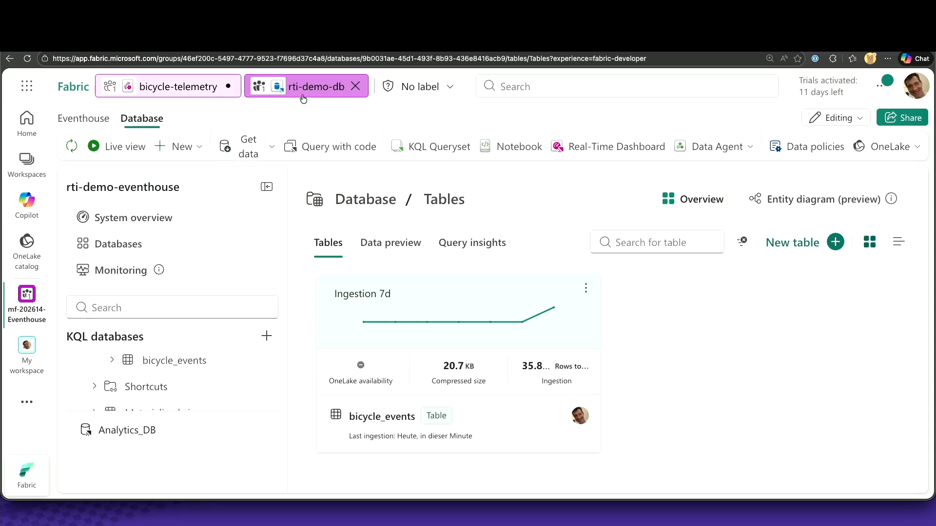
- Return to the bicycle-telemetry eventstream and examine the details of the no_bikes filter in the published topology
left_click(221, 88)
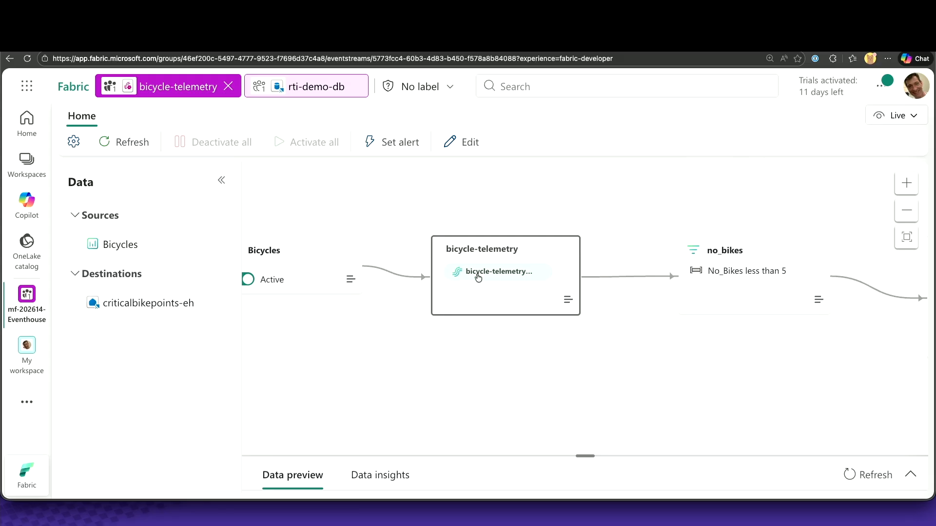
left_click(716, 308)
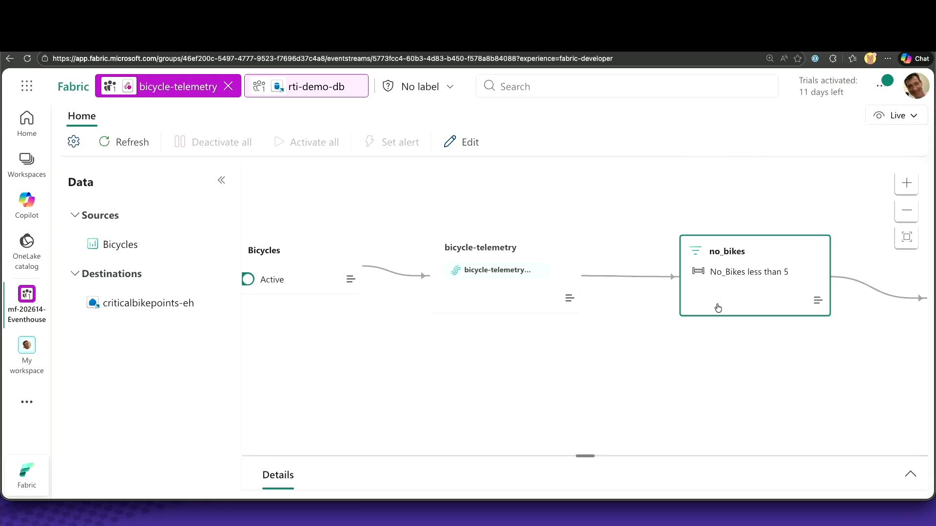
left_click(909, 474)
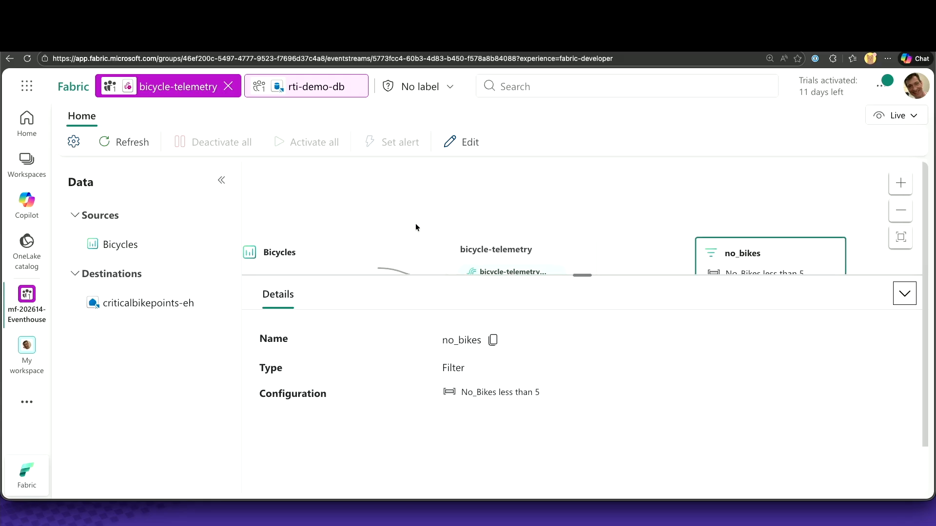
left_click(492, 247)
left_click(709, 249)
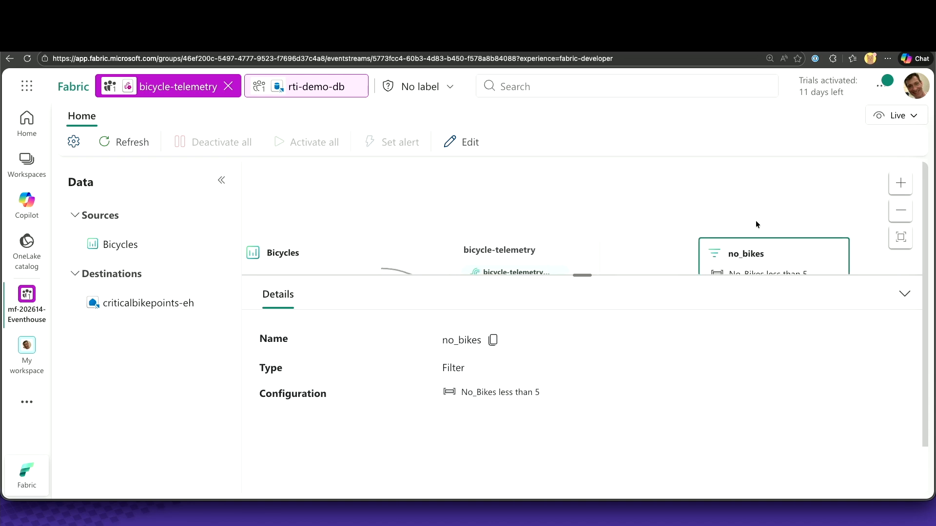
scroll(608, 231, "right", 7)
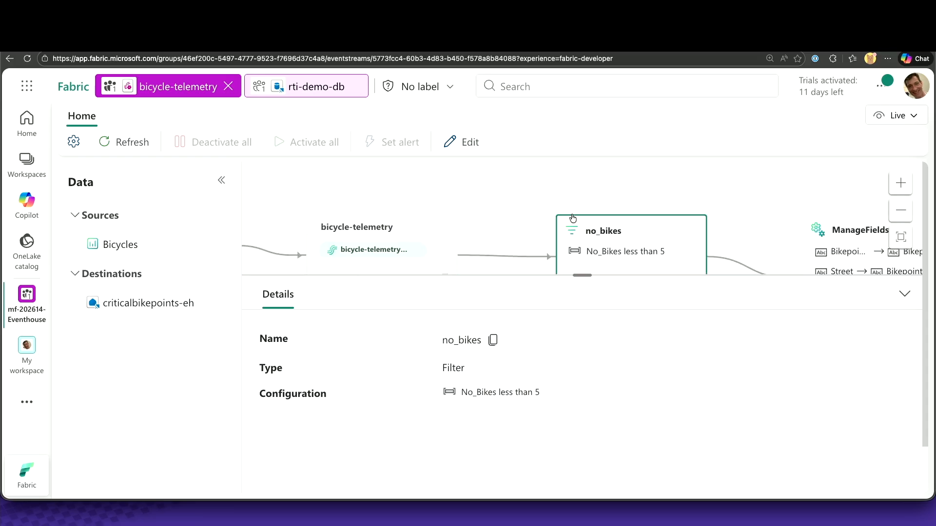
- Examine the details of ManageFields and the criticalbikepoints derived stream in the published topology
left_click(653, 187)
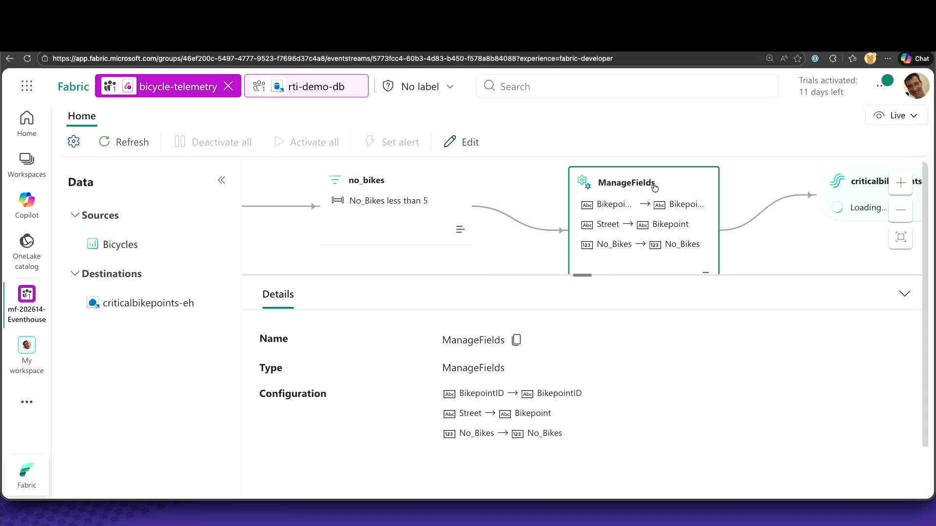
left_click(824, 200)
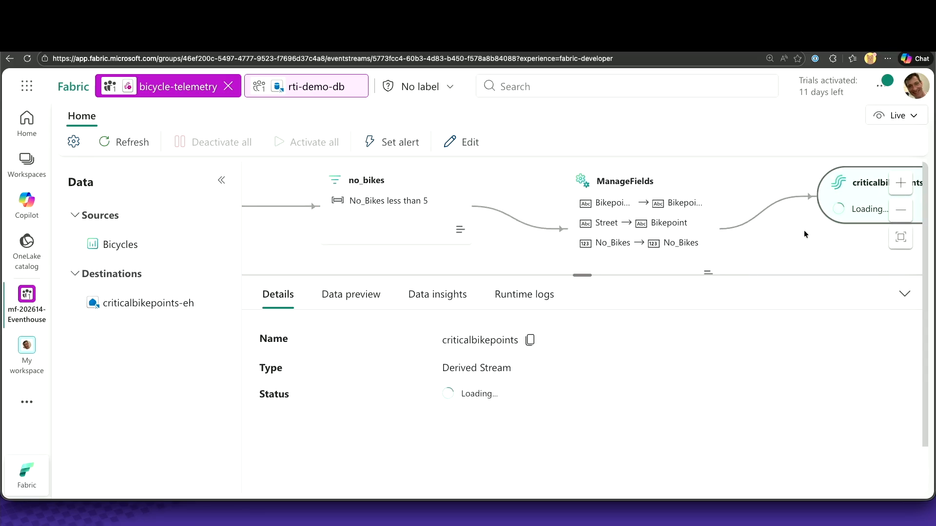
scroll(803, 230, "right", 7)
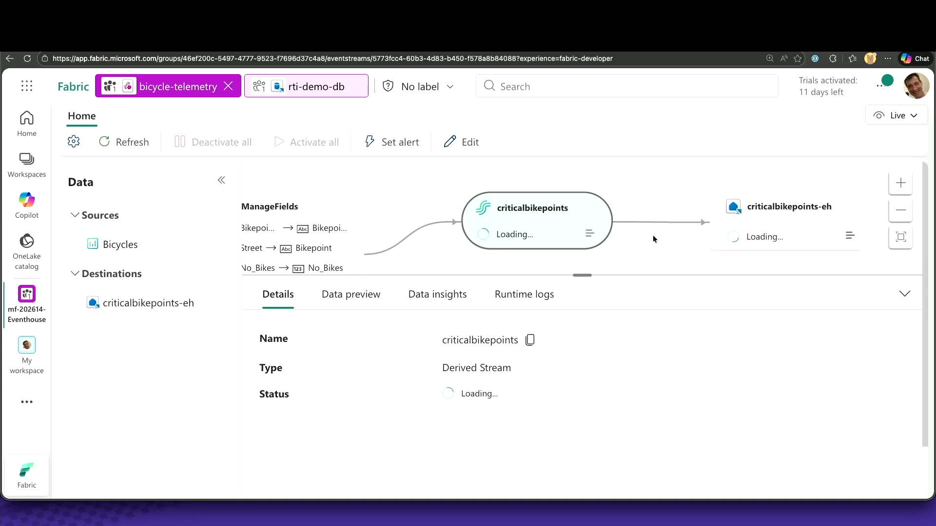
- Start configuring the criticalbikepoints-eh destination and create a new table critical_bikepoints in rti-demo-db for it
left_click(740, 235)
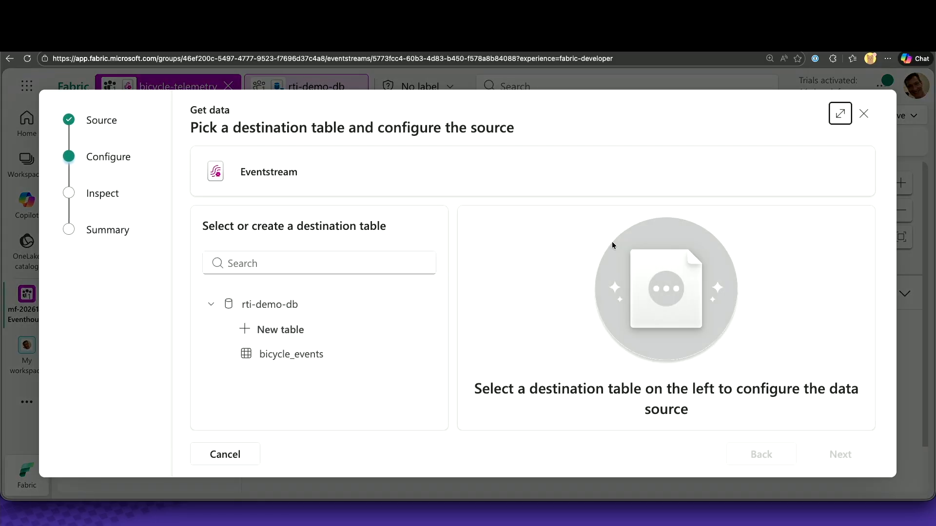
left_click(284, 330)
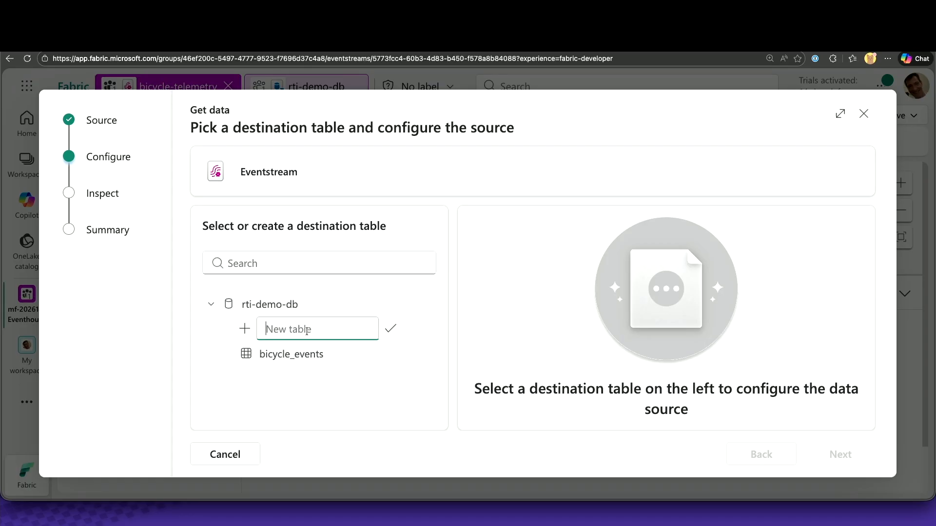
type("critical_")
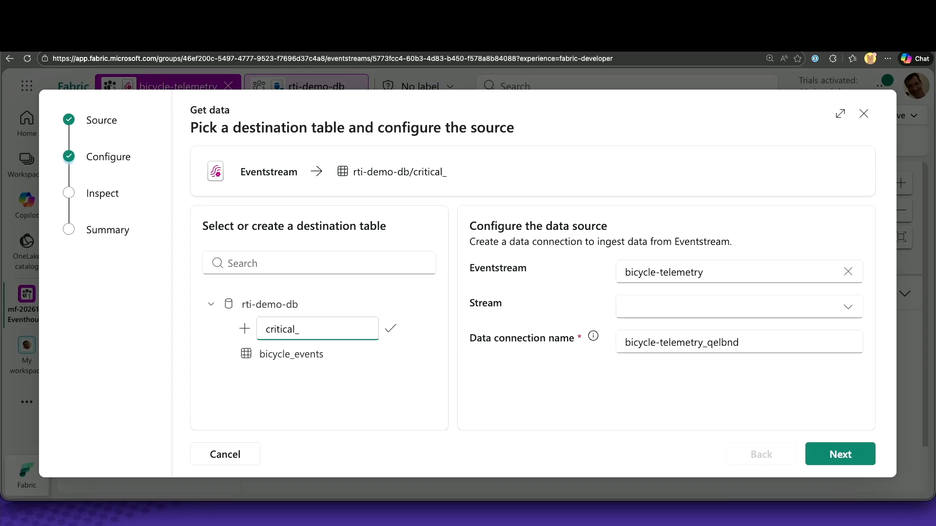
type("bikepoints")
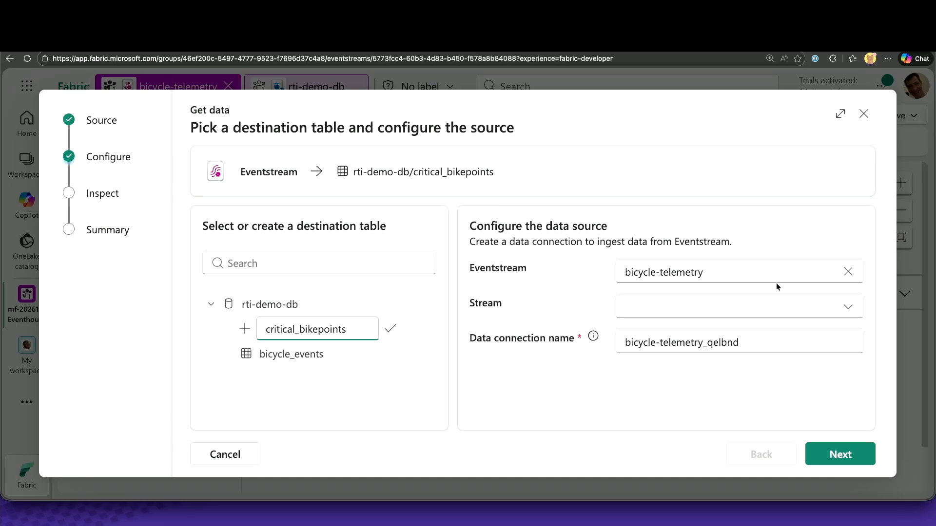
- Accept the inspected JSON data mapping for critical_bikepoints, finish the ingestion setup and close the Get data wizard
left_click(816, 445)
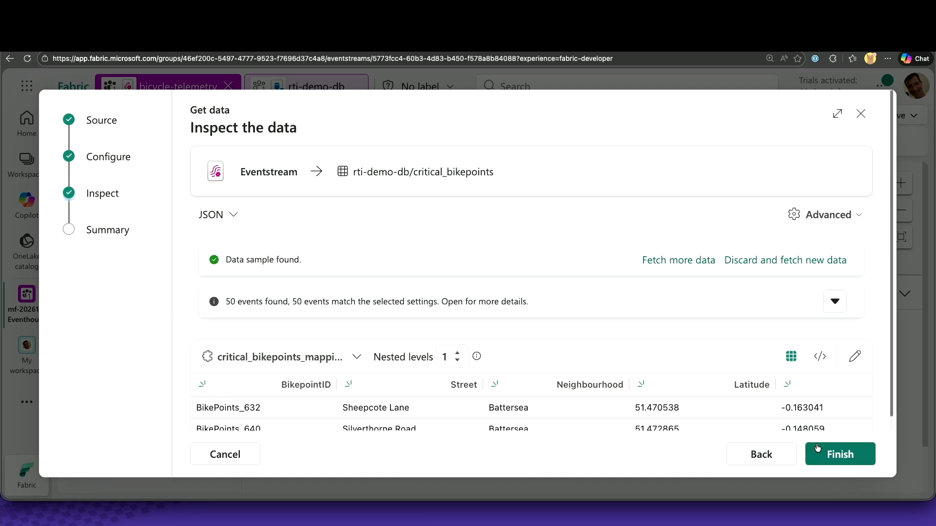
left_click(823, 455)
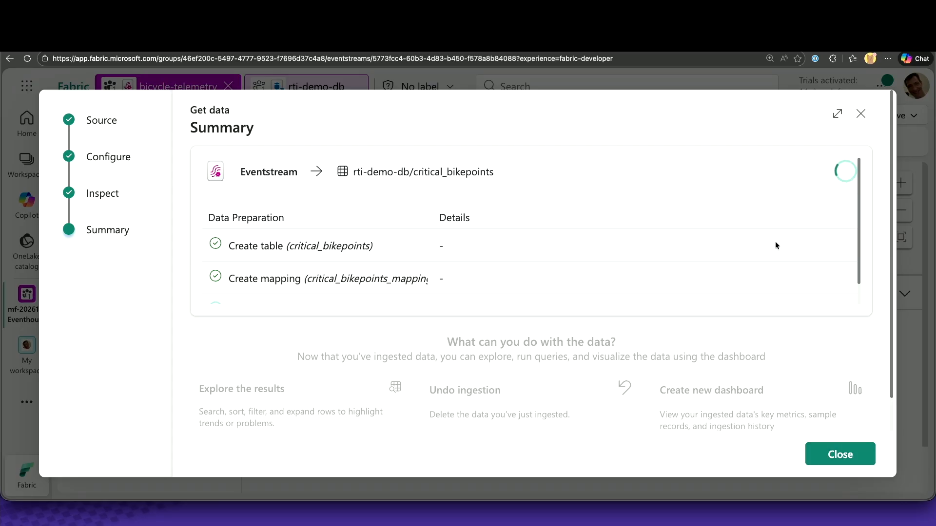
left_click(839, 456)
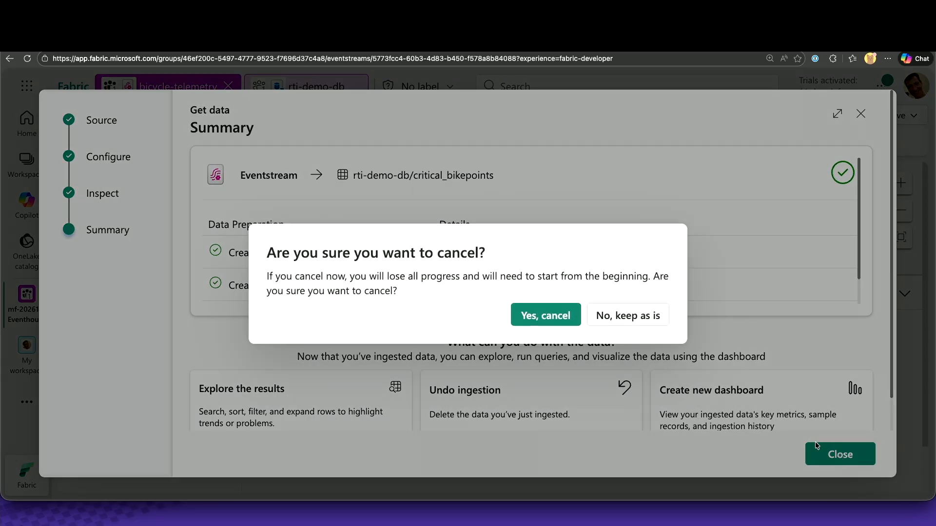
left_click(644, 315)
scroll(678, 252, "down", 1)
scroll(677, 253, "down", 2)
scroll(677, 253, "up", 3)
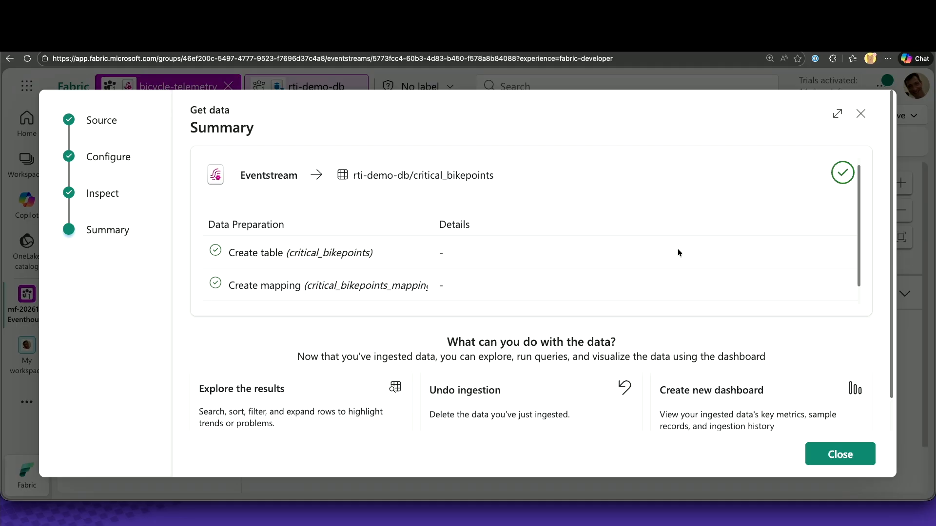
left_click(852, 447)
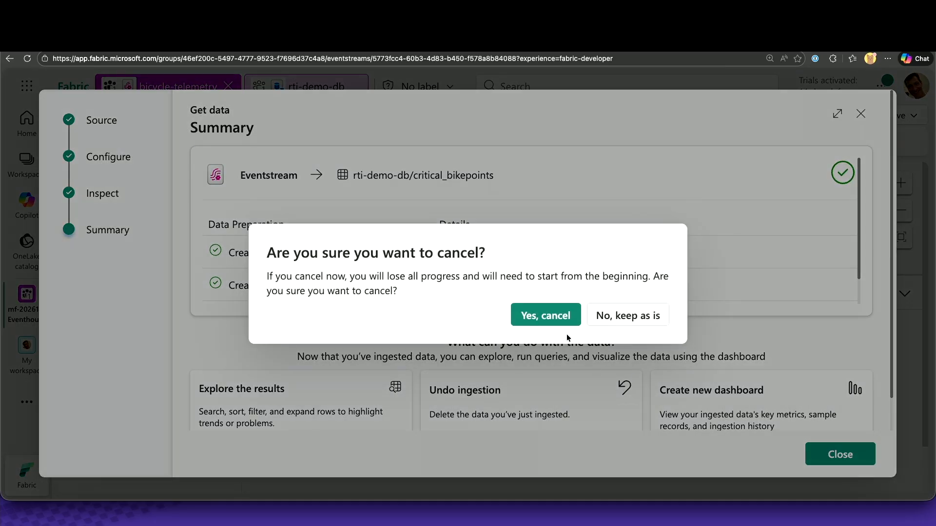
left_click(557, 318)
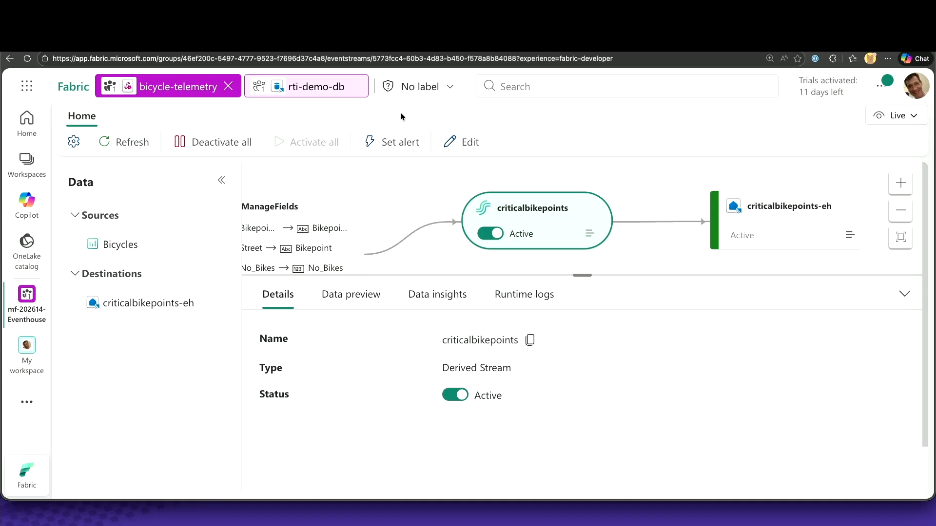
- Switch to rti-demo-db and check the contents of the critical_bikepoints and bicycle_events tables
left_click(302, 86)
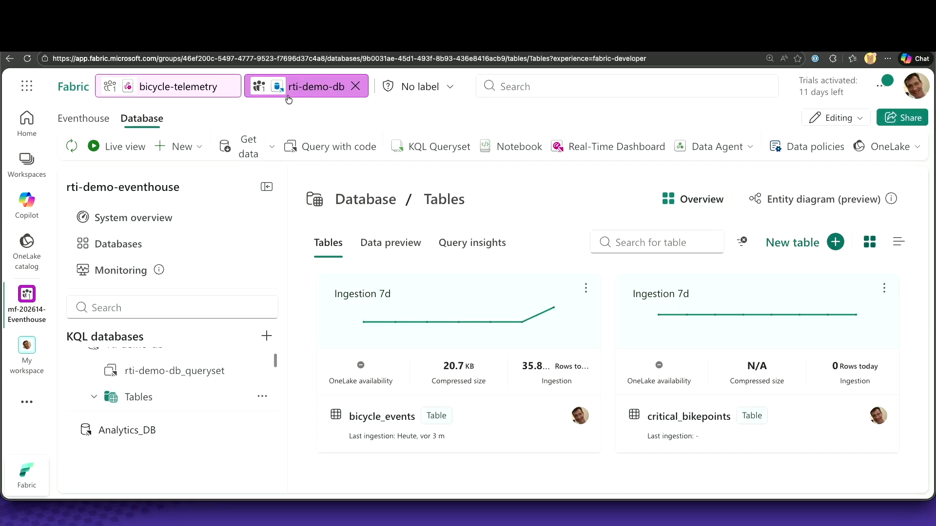
scroll(212, 377, "down", 2)
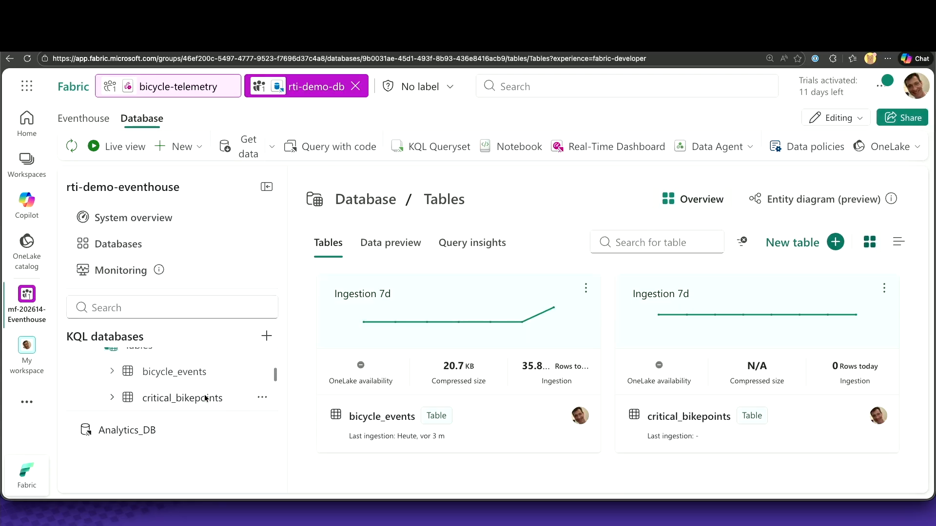
left_click(204, 395)
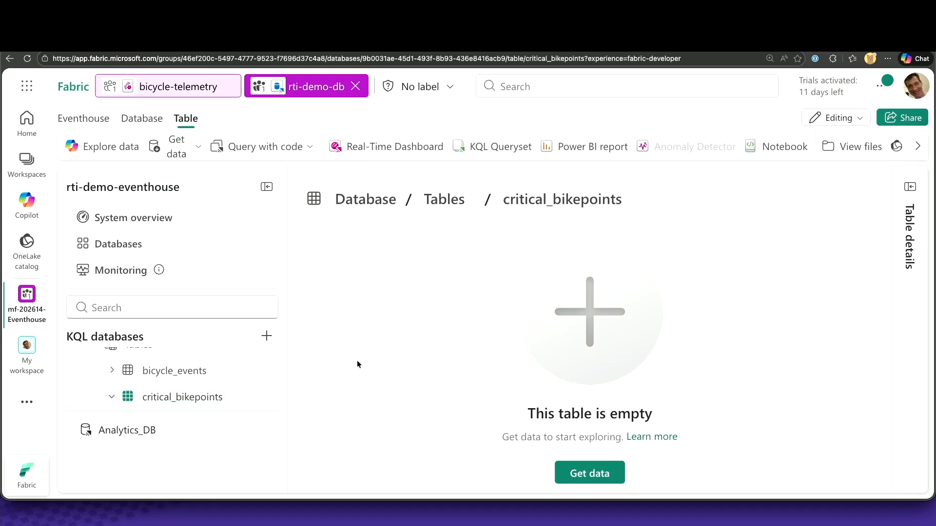
left_click(194, 371)
left_click(112, 370)
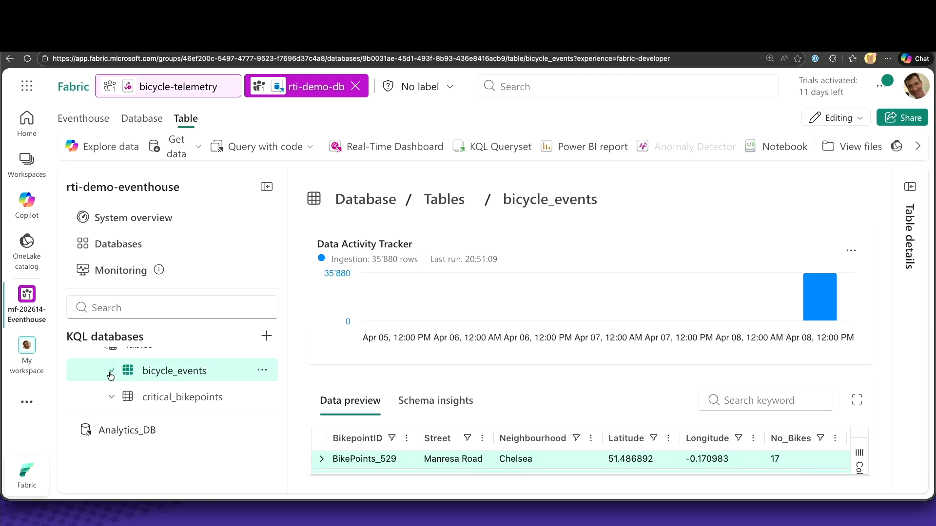
- Reopen the critical_bikepoints table, enlarge its data preview and examine the No_Bikes values
left_click(142, 398)
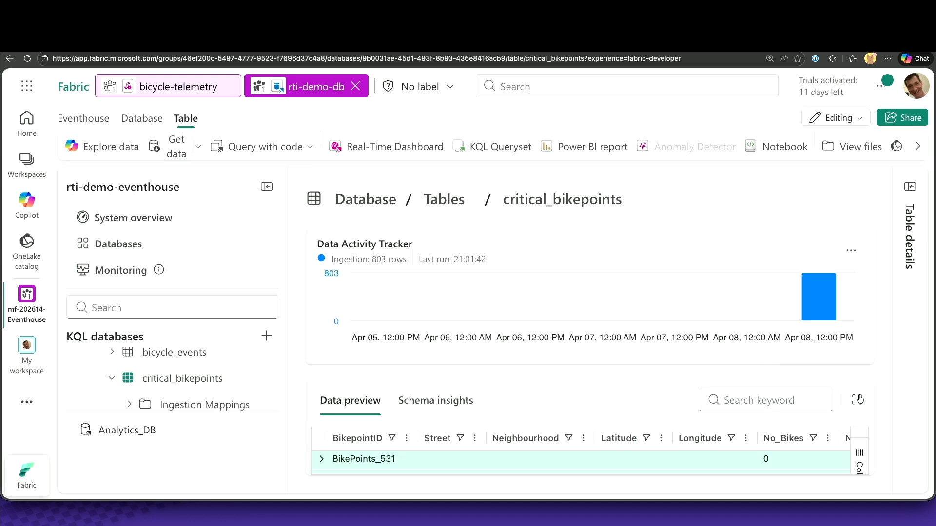
left_click(856, 397)
scroll(734, 293, "down", 14)
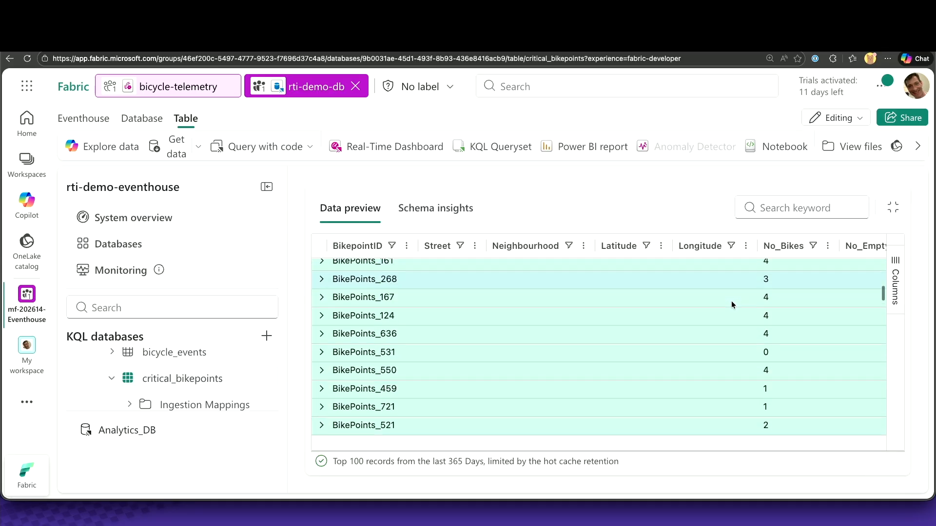
scroll(731, 303, "down", 2)
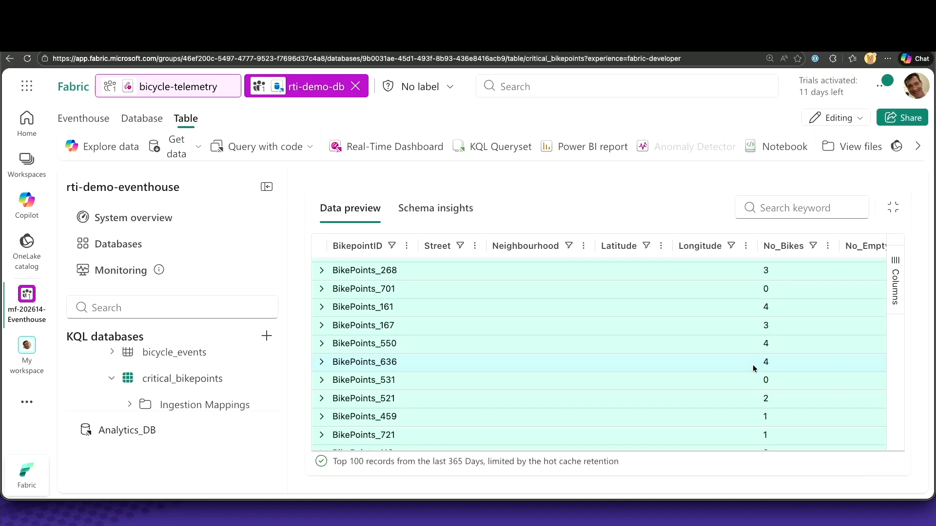
key("ctrl+2")
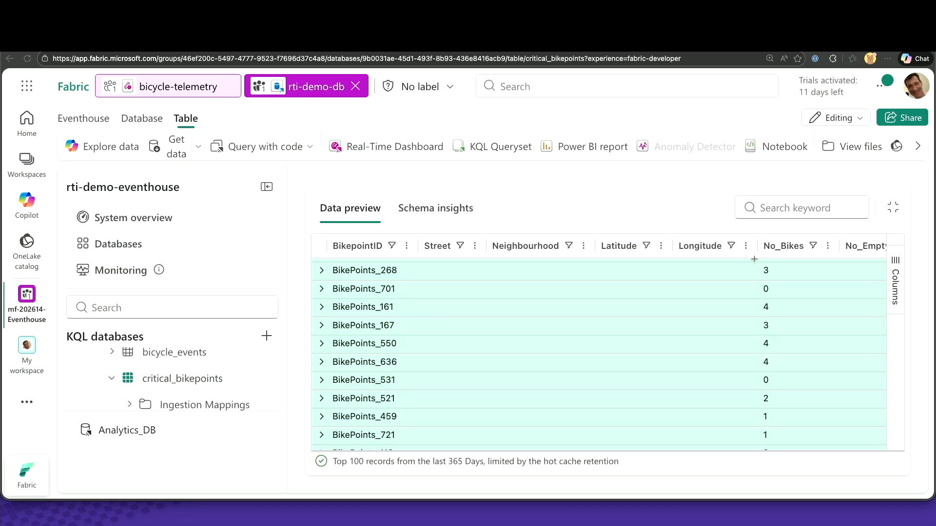
mouse_move(753, 258)
left_mouse_down()
mouse_move(804, 390)
mouse_move(798, 441)
mouse_move(790, 443)
left_mouse_up()
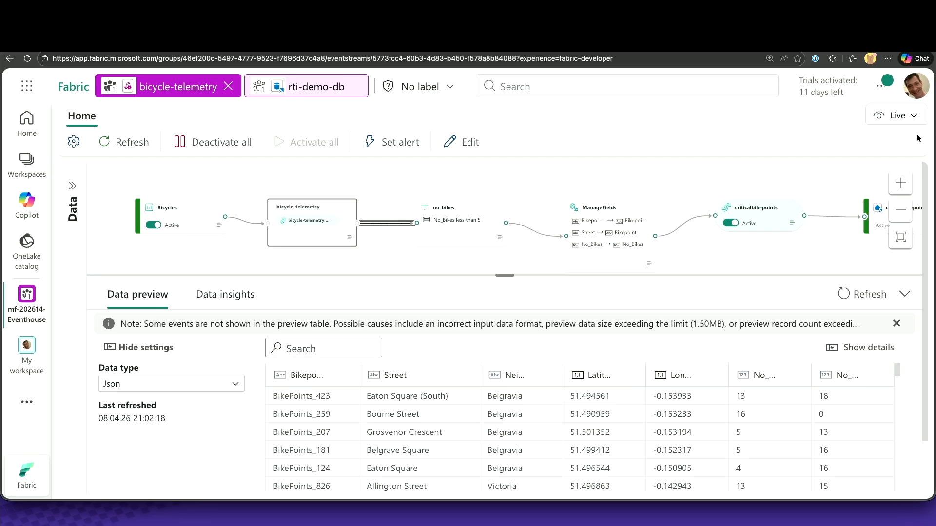
- Put the bicycle-telemetry eventstream in edit mode and delete the connection between the bicycle-telemetry stream and no_bikes
left_click(897, 115)
left_click(879, 147)
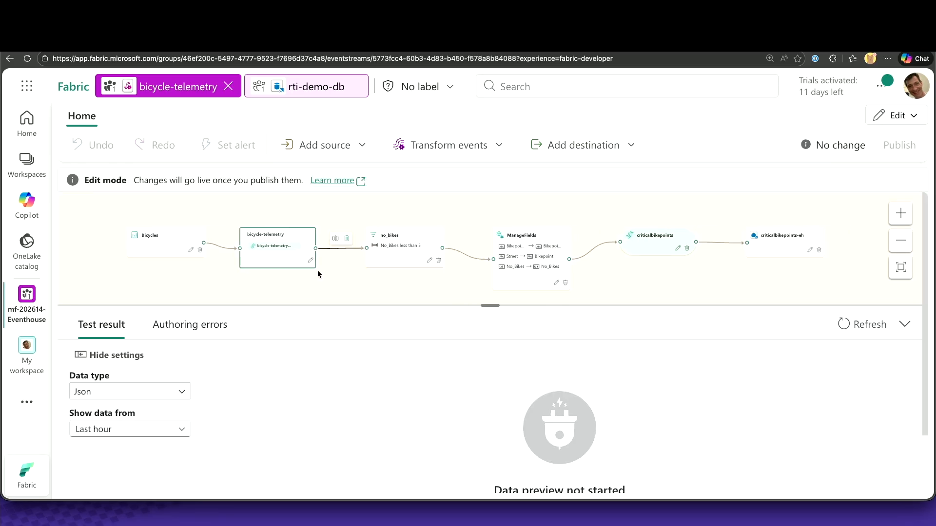
left_click(344, 235)
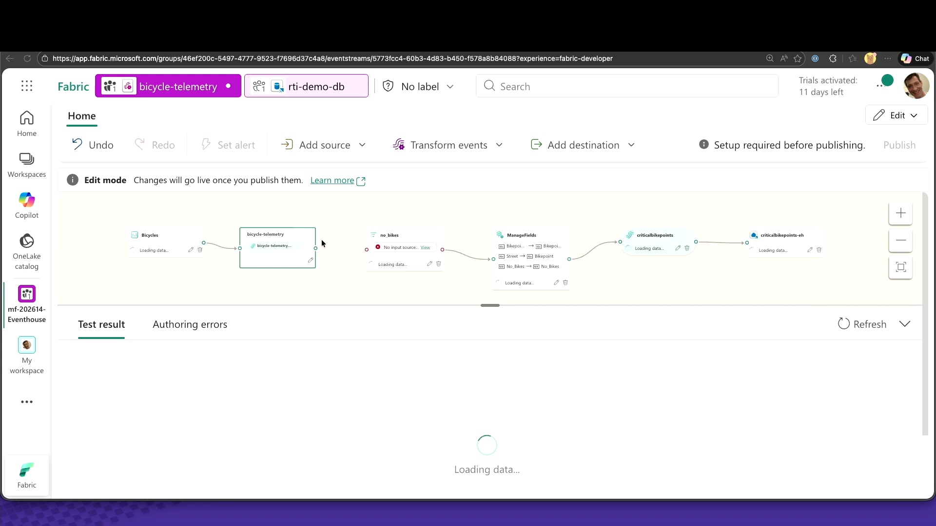
- Add a Lakehouse destination to the eventstream and create a new Lakehouse named bicycles_all for it
left_click(554, 145)
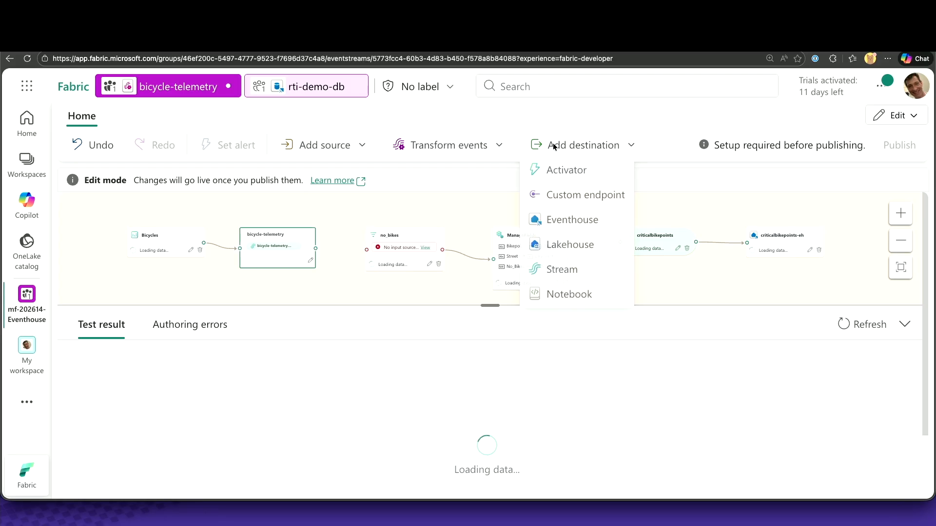
left_click(566, 245)
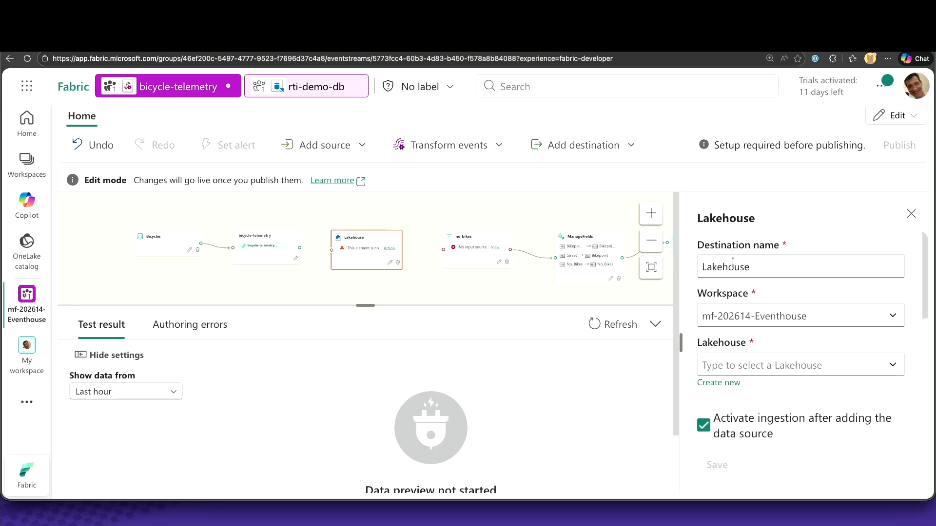
left_click(895, 364)
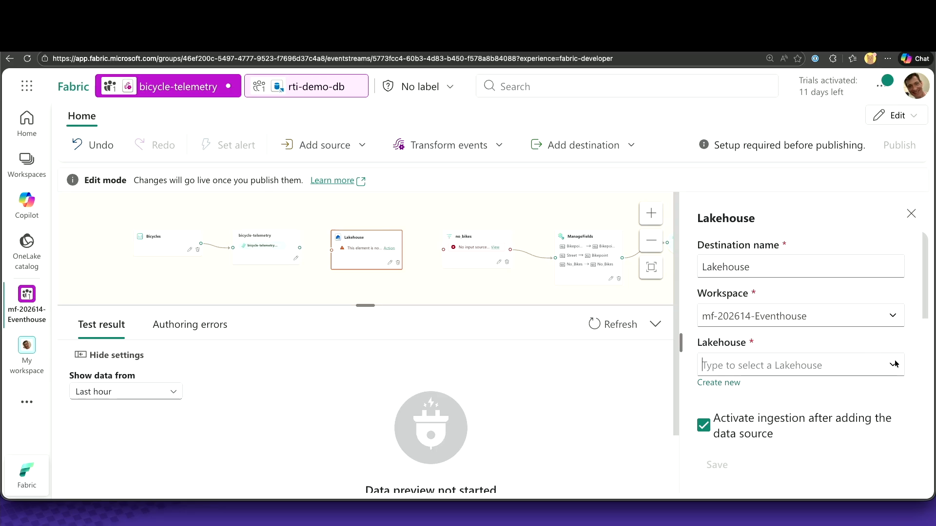
left_click(711, 381)
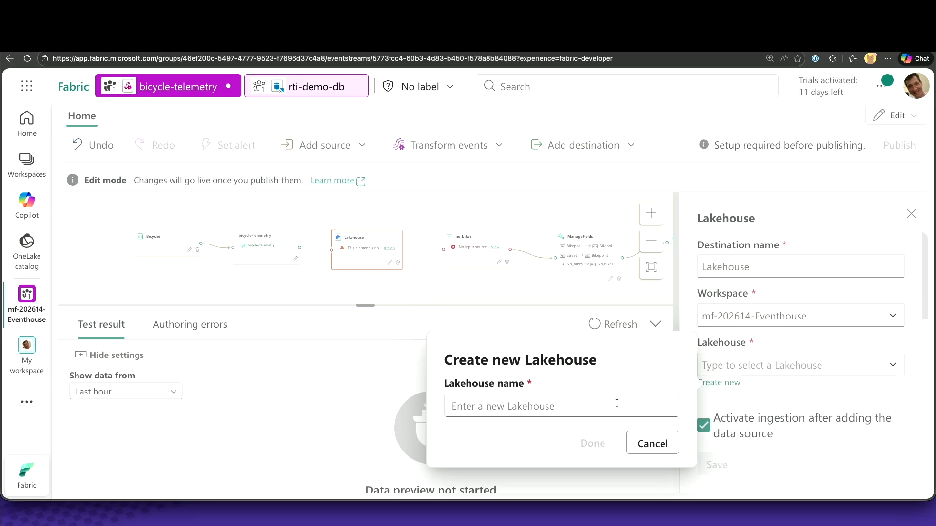
type("b")
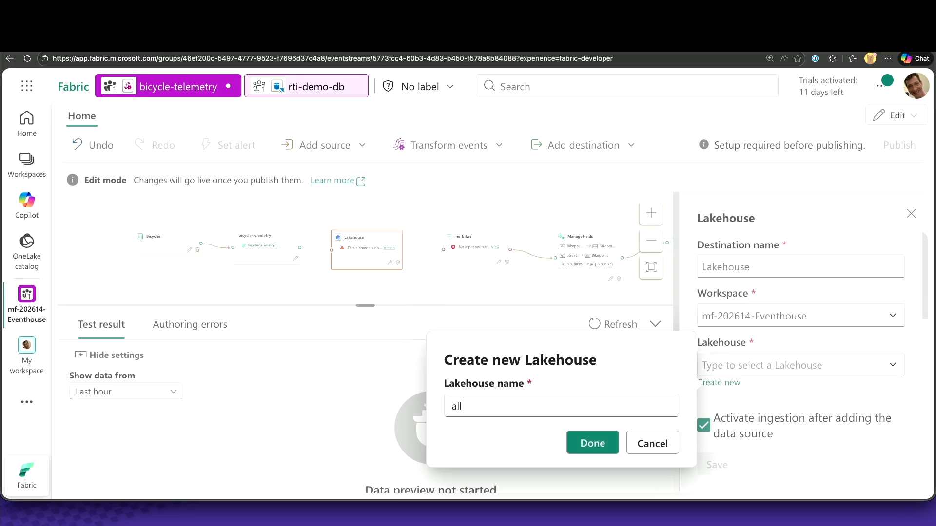
type("icycles_all")
left_click(594, 435)
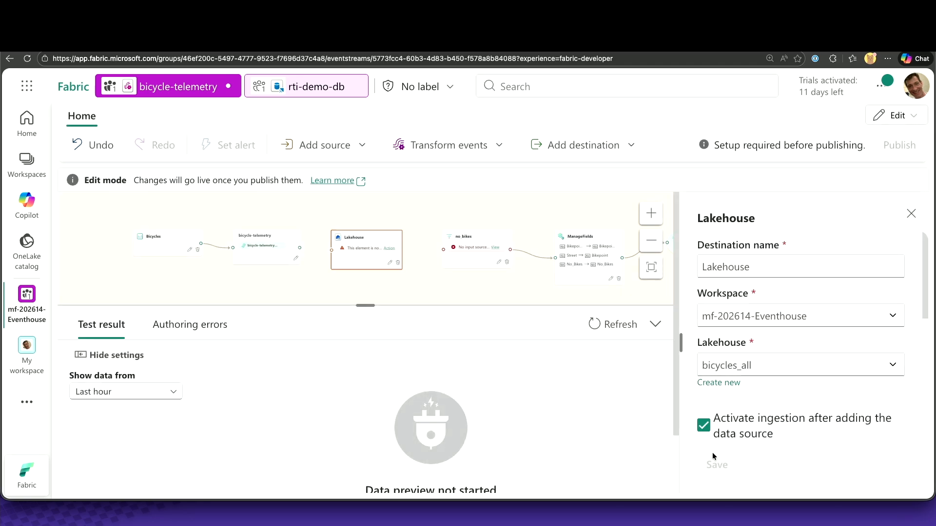
- Create the delta table bicycles_all_delta in the existing dbo schema for the Lakehouse destination and save the destination with Json input
scroll(846, 383, "down", 1)
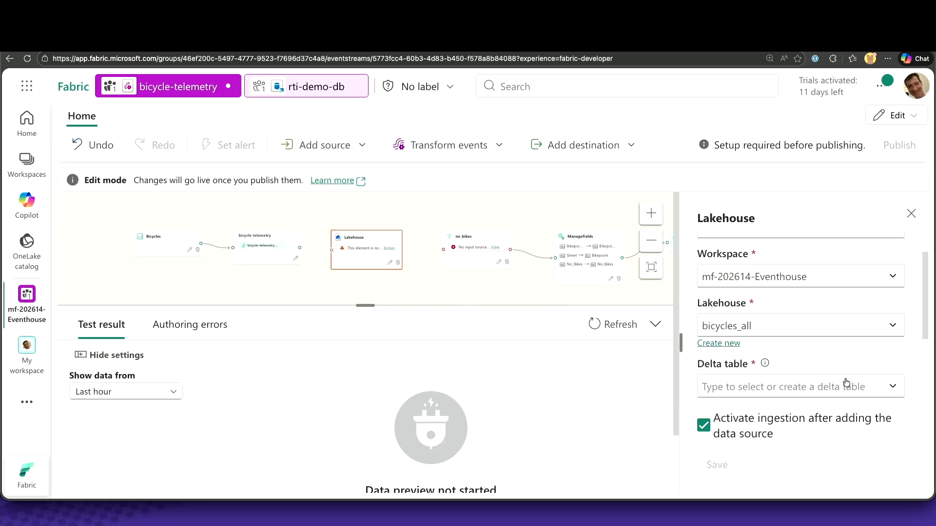
scroll(846, 383, "down", 2)
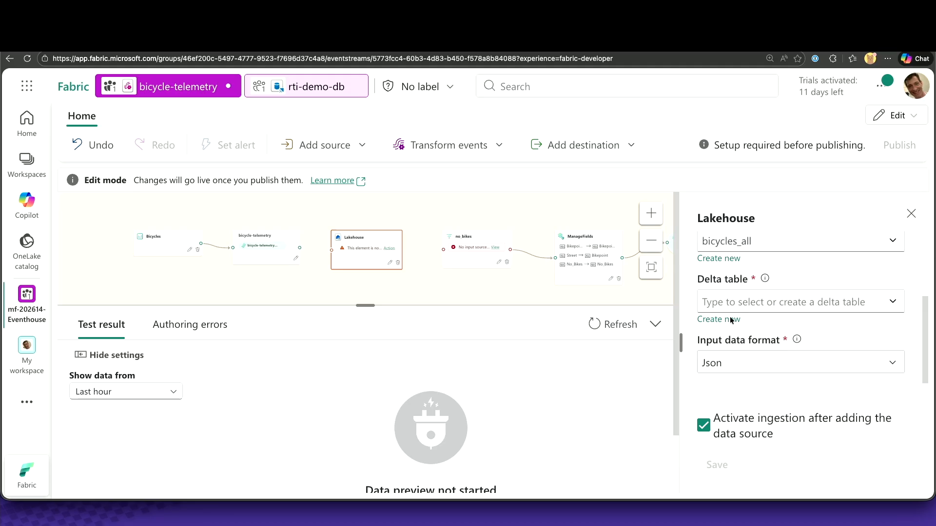
left_click(756, 259)
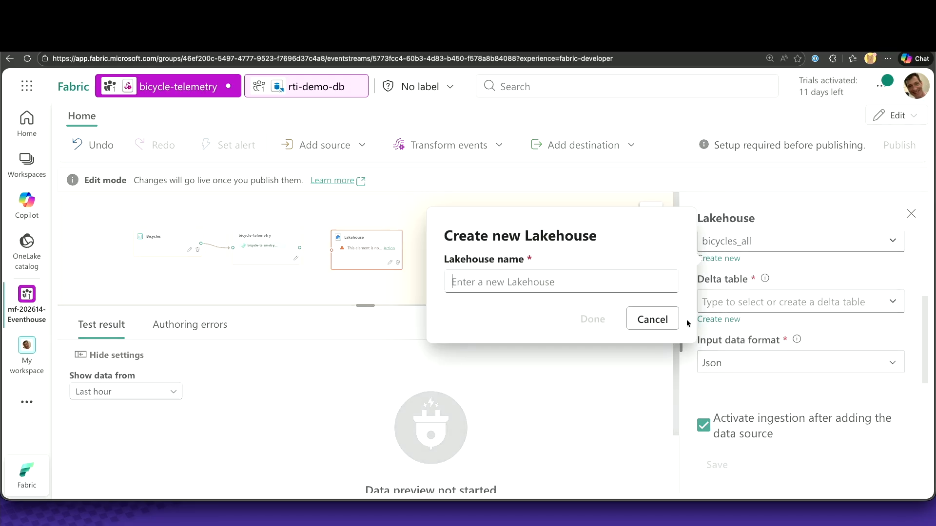
left_click(652, 319)
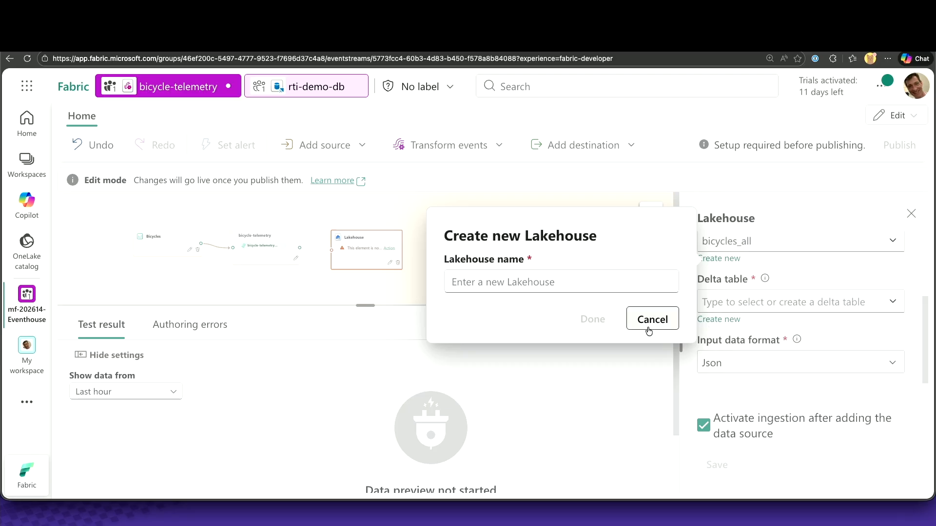
left_click(707, 319)
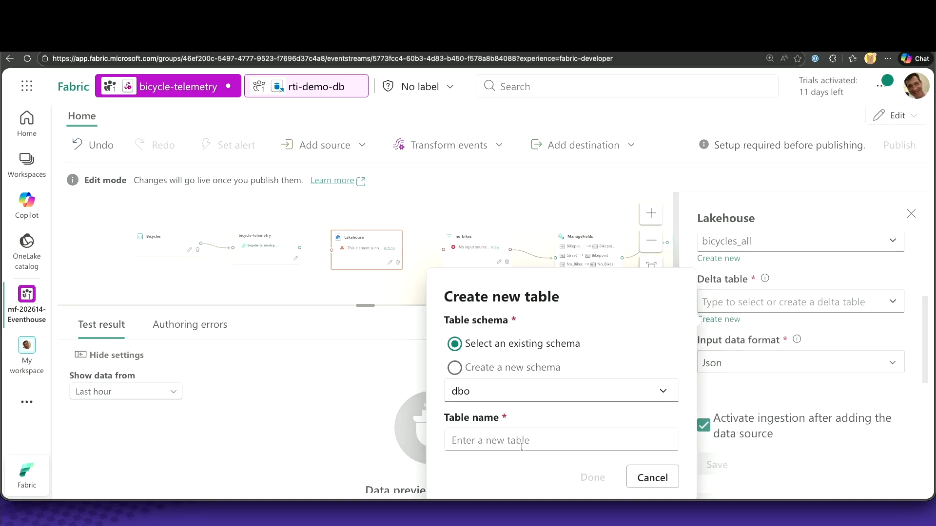
type("bicy")
type("cles")
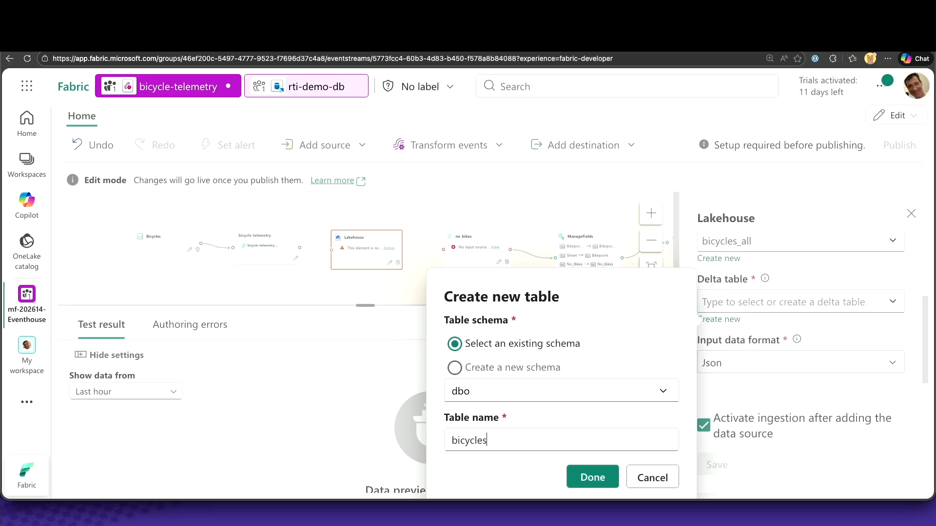
type("_all_delta")
left_click(585, 475)
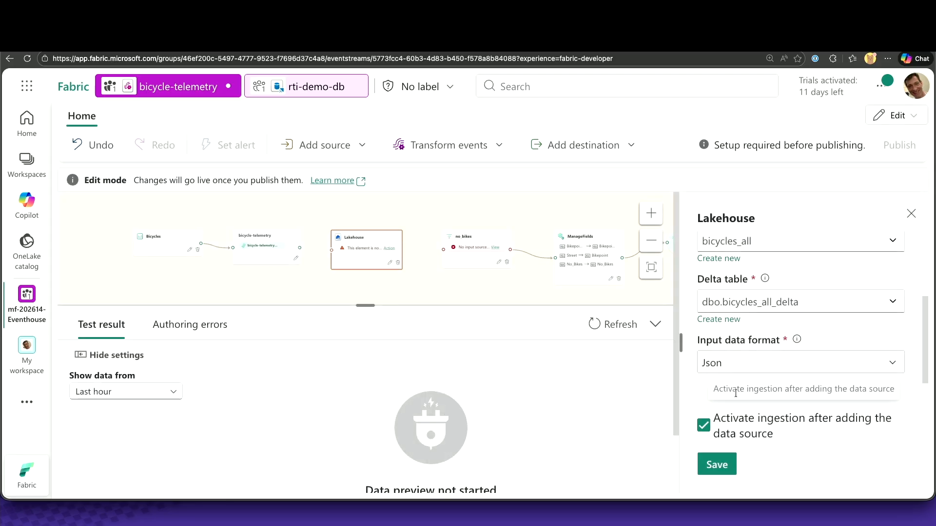
left_click(720, 467)
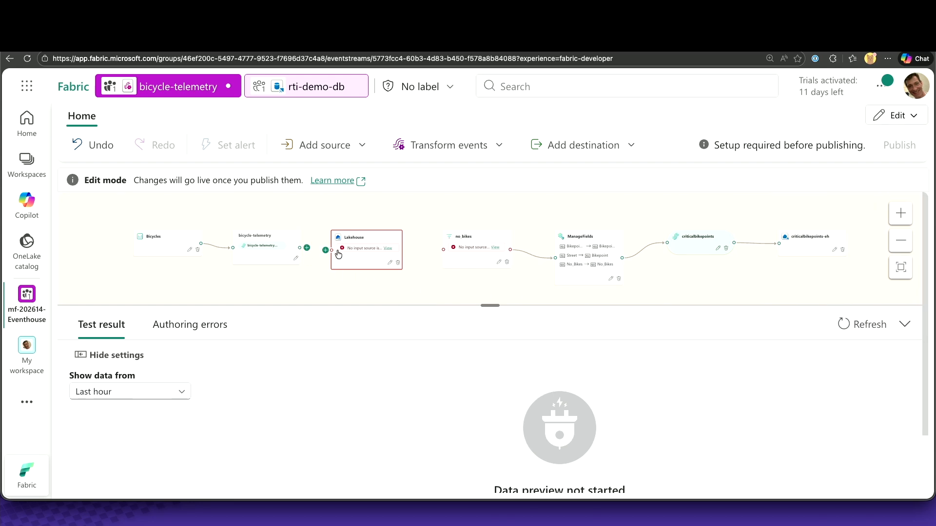
- Rearrange the Lakehouse and no_bikes nodes one above the other and connect the bicycle-telemetry stream to both
left_click_drag(371, 242, 371, 275)
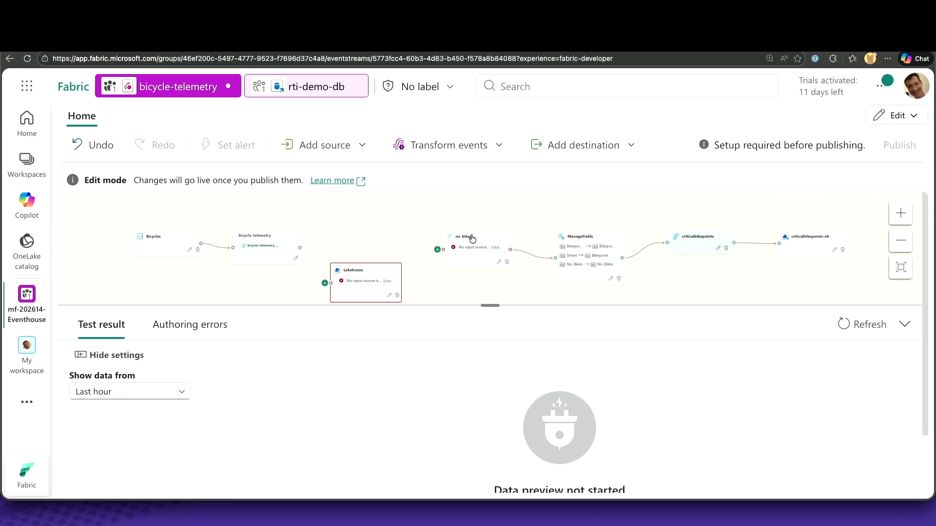
left_click_drag(472, 237, 367, 215)
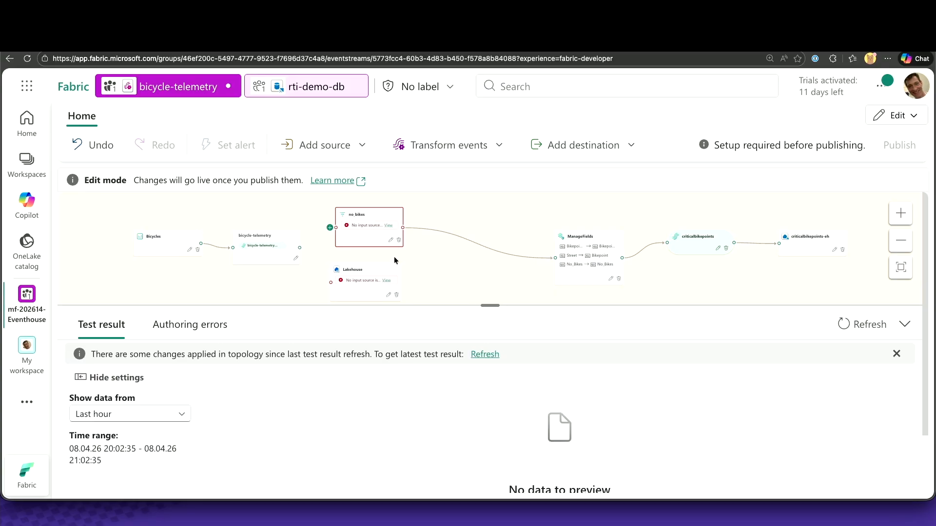
left_click_drag(299, 248, 367, 273)
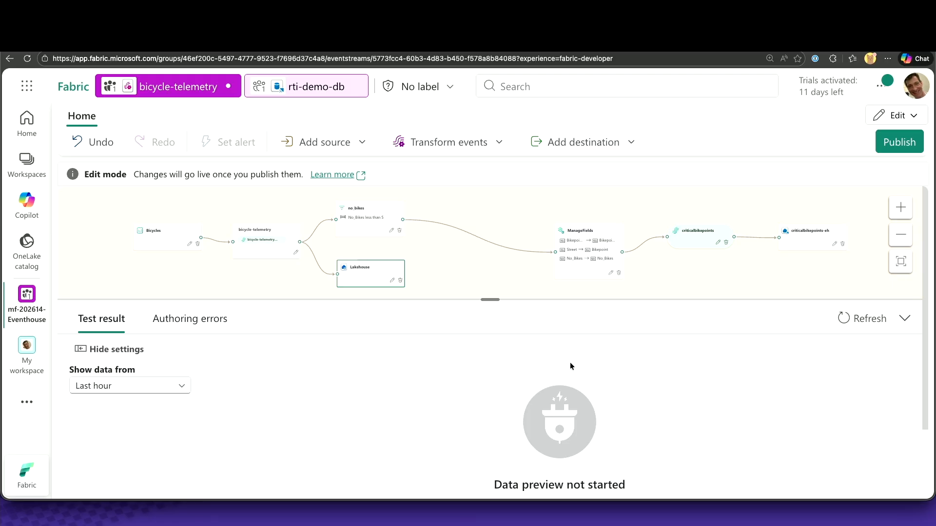
- Add an Eventhouse destination with direct ingestion, using eventhouse rti-demo-eventhouse and KQL database rti-demo-db, and save it
left_click(583, 142)
left_click(583, 228)
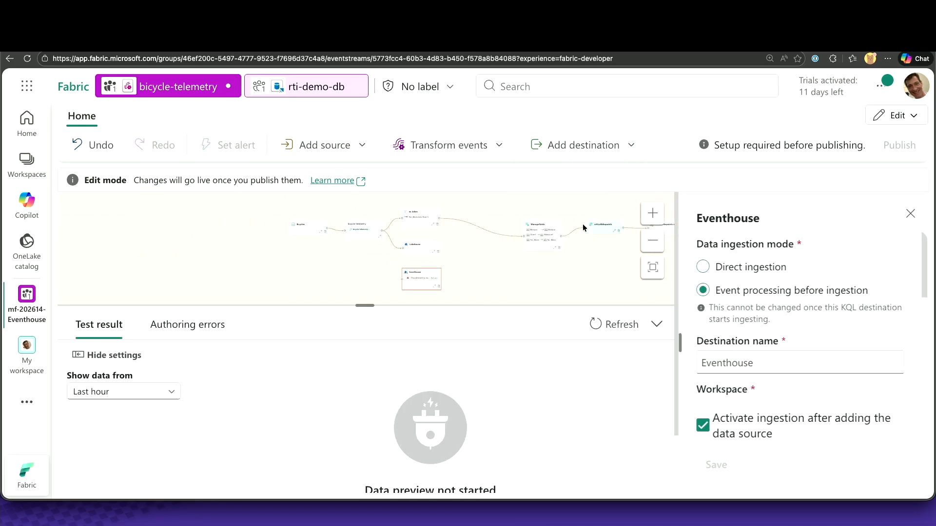
left_click(731, 267)
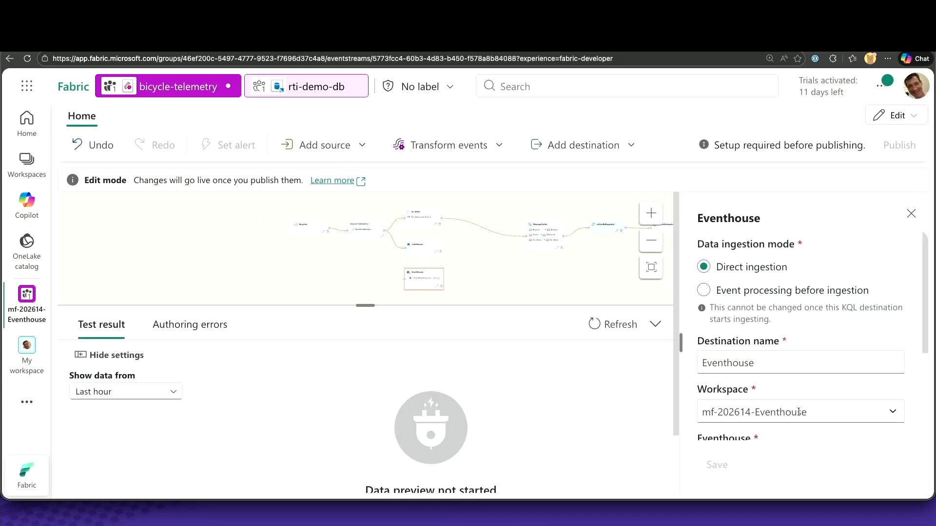
scroll(798, 412, "down", 5)
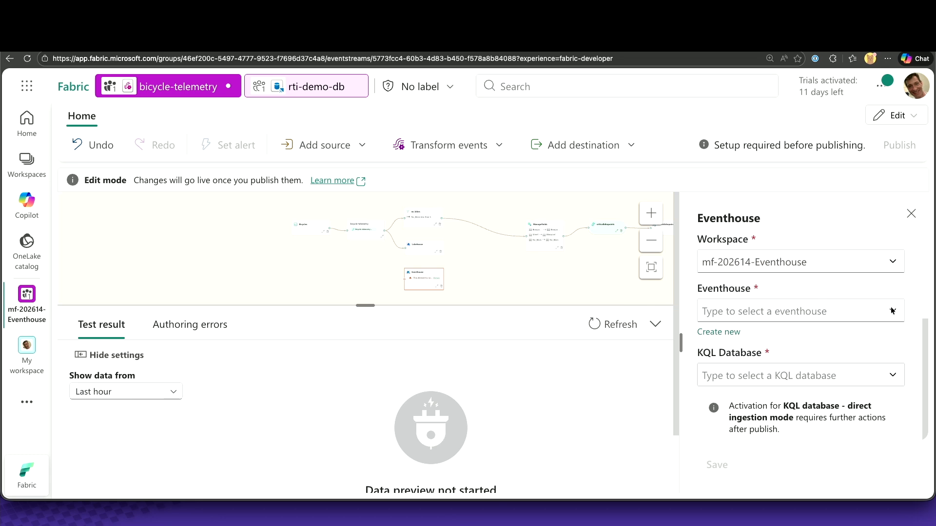
left_click(891, 310)
left_click(819, 359)
left_click(890, 378)
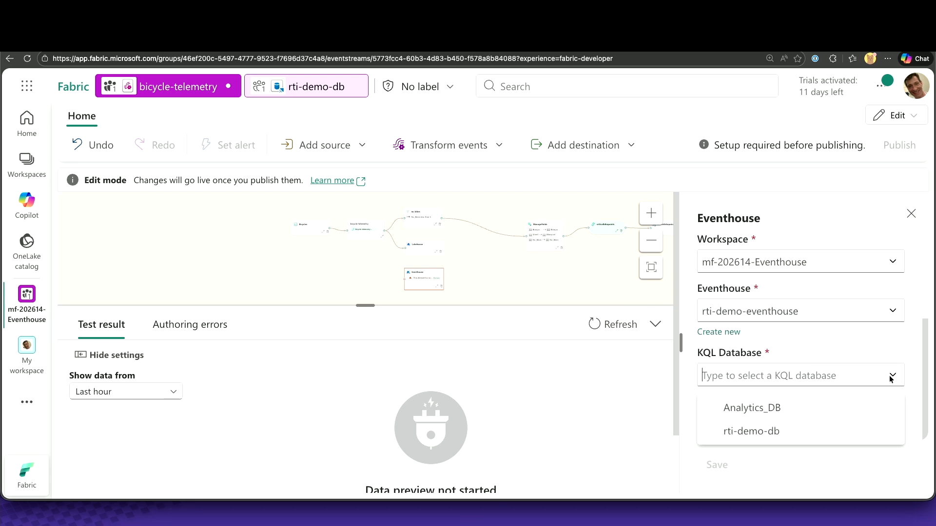
left_click(831, 430)
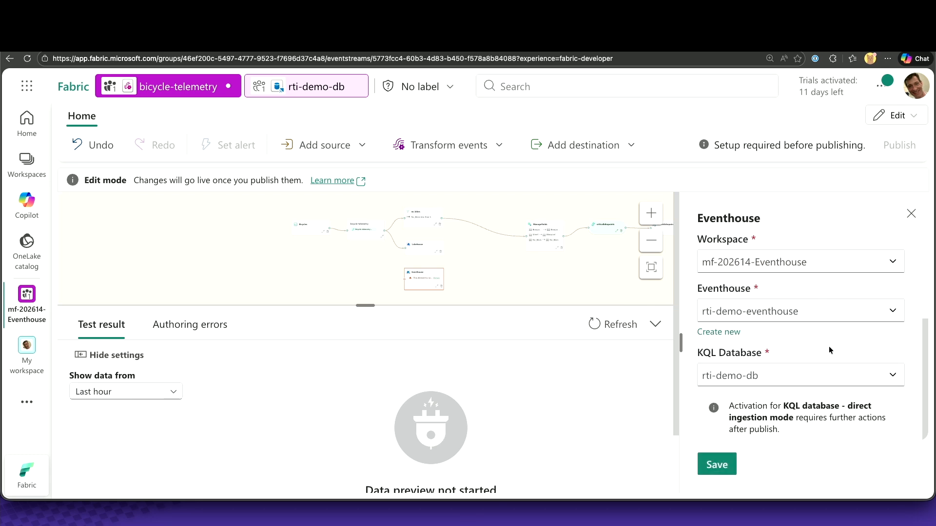
left_click(717, 465)
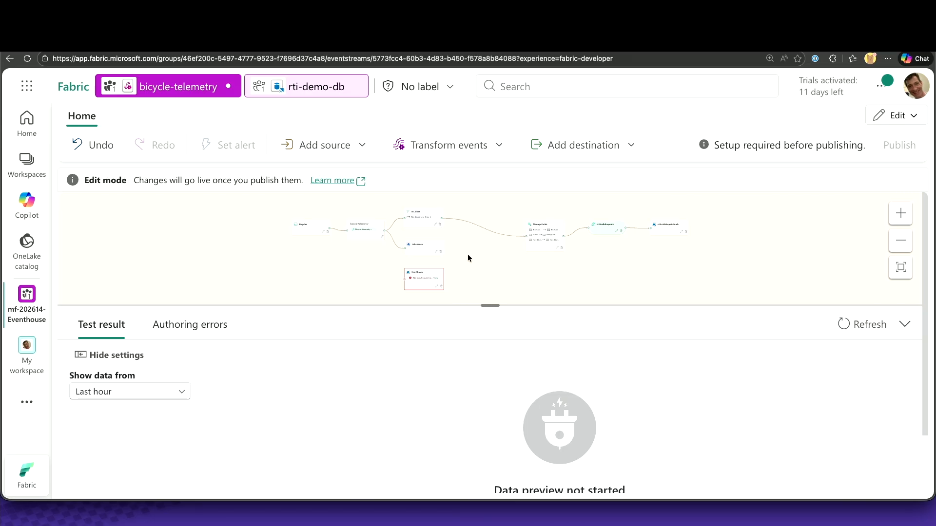
- Connect the bicycle-telemetry stream to the new Eventhouse destination and publish the eventstream
left_click_drag(384, 230, 385, 231)
left_click_drag(404, 289, 404, 279)
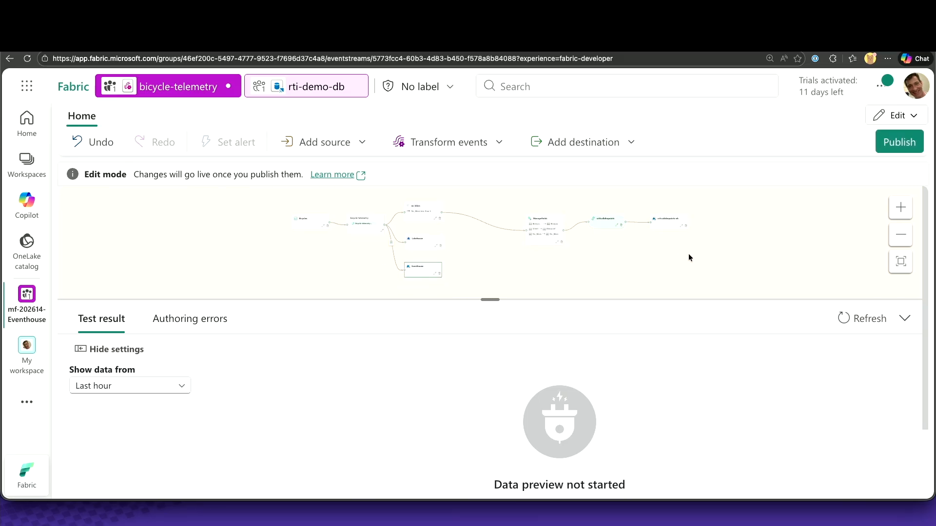
left_click(900, 207)
left_click(900, 207)
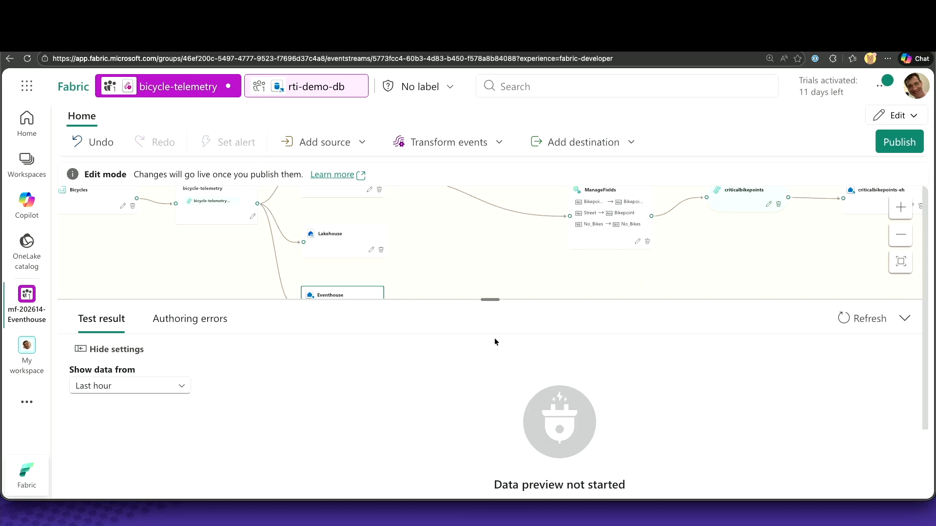
left_click(905, 318)
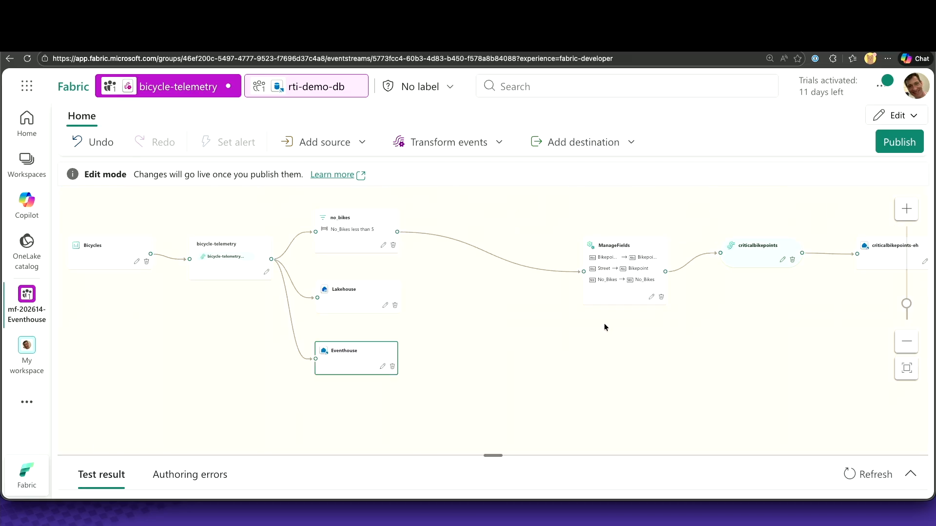
left_click(899, 142)
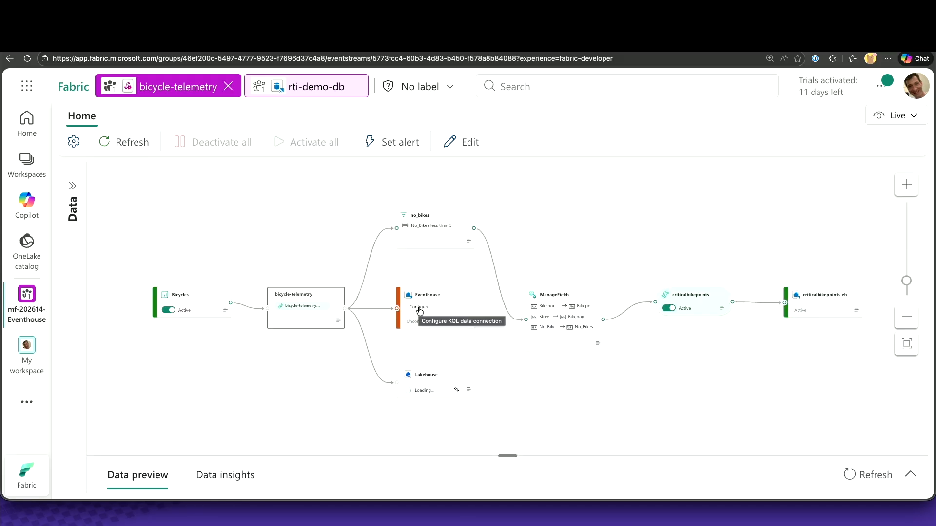
left_click(420, 309)
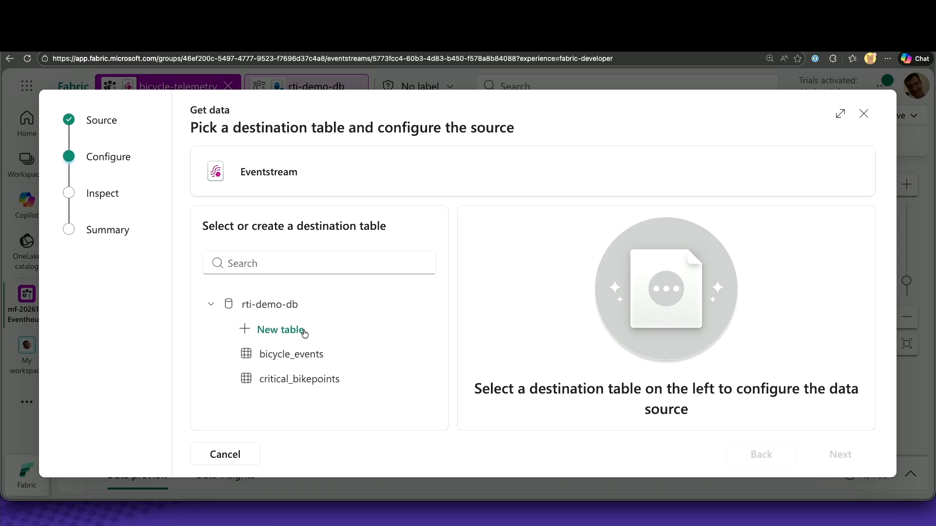
left_click(863, 114)
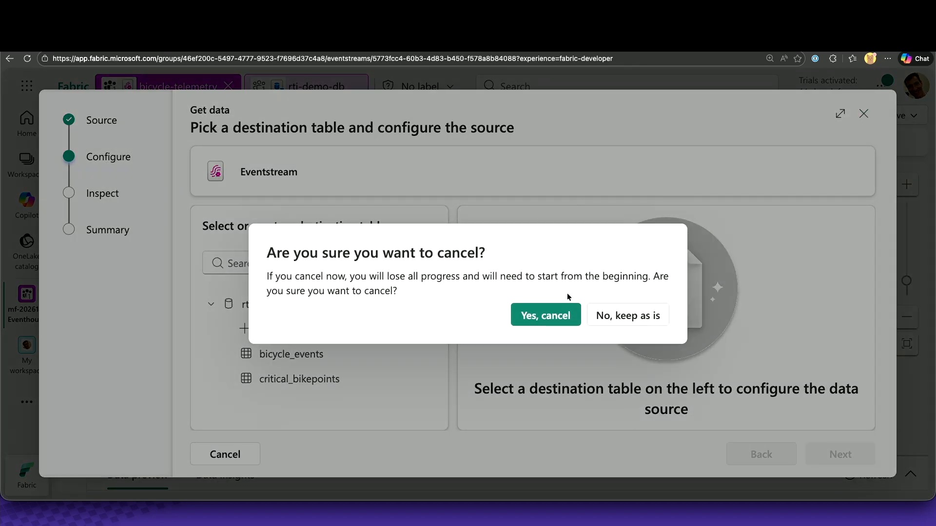
left_click(536, 316)
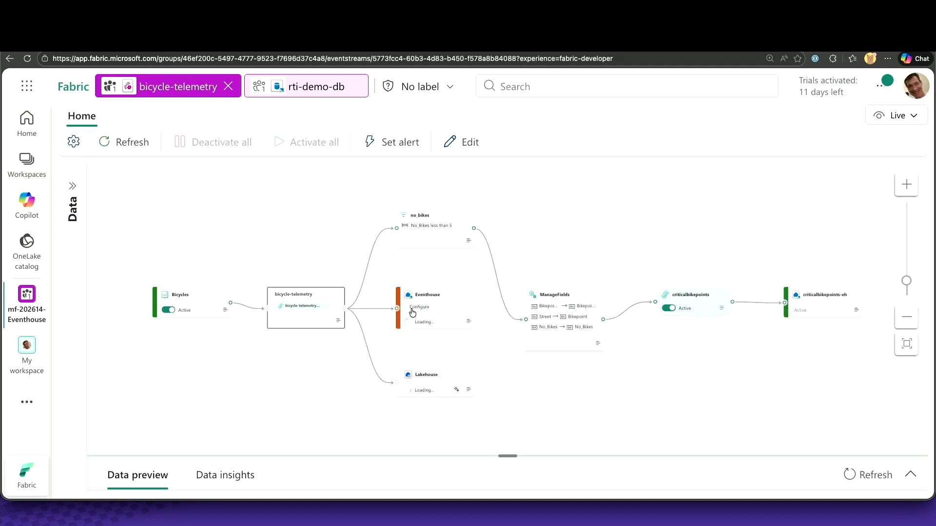
- Configure the Eventhouse destination to ingest bicycle-telemetry-stream into the existing bicycle_events table of rti-demo-db, finish the setup and close it
left_click(411, 310)
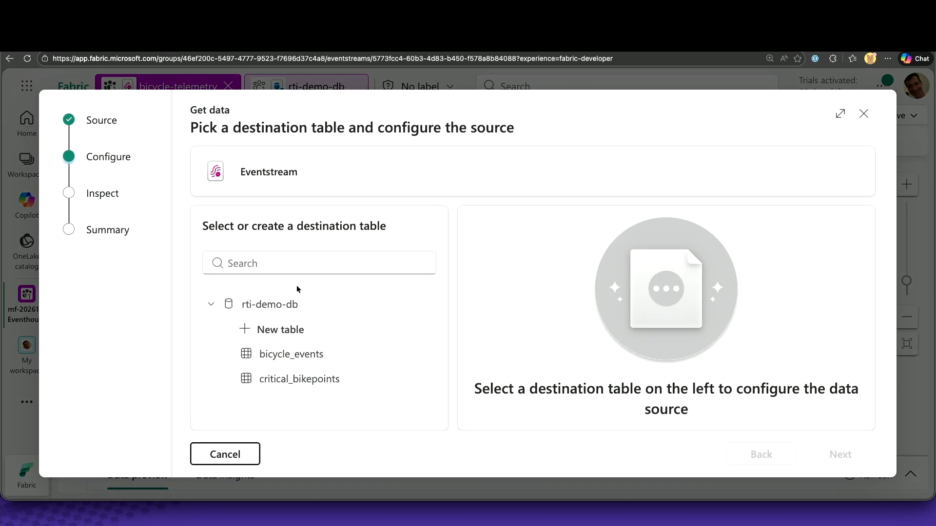
left_click(287, 355)
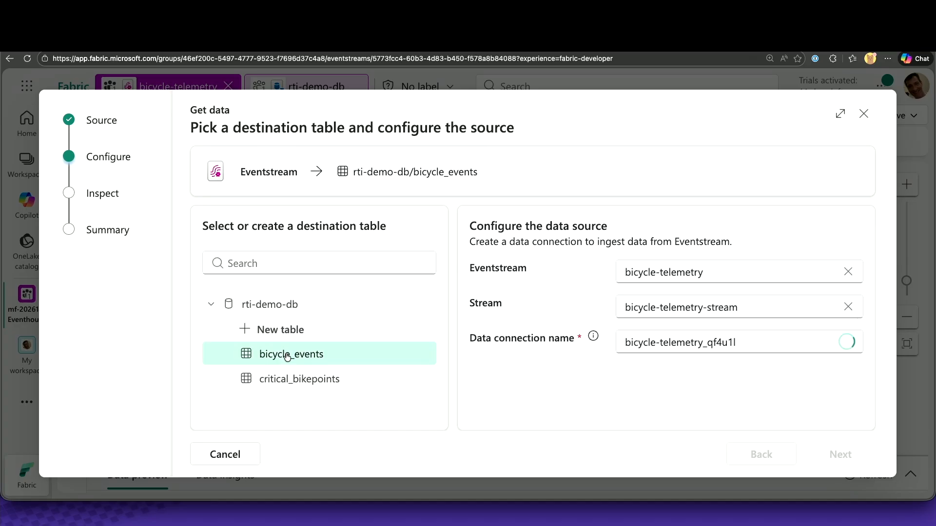
left_click(829, 447)
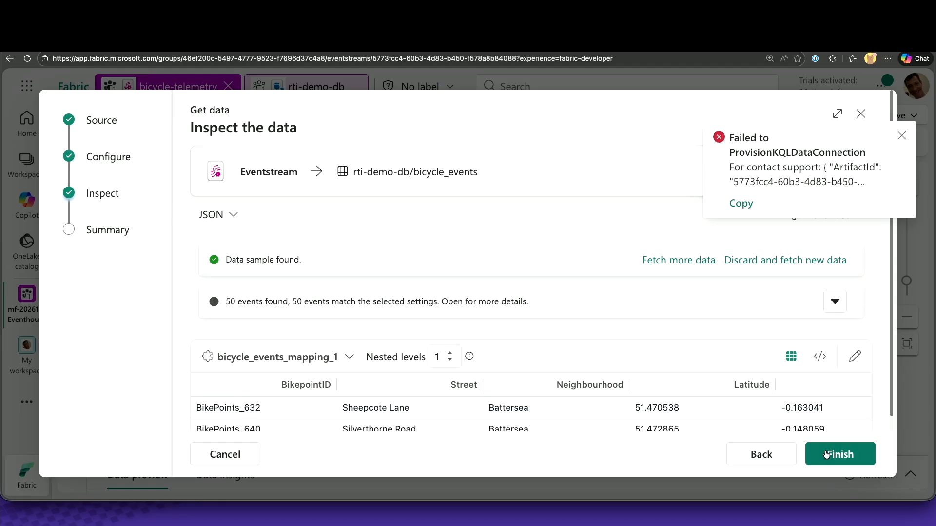
left_click(827, 456)
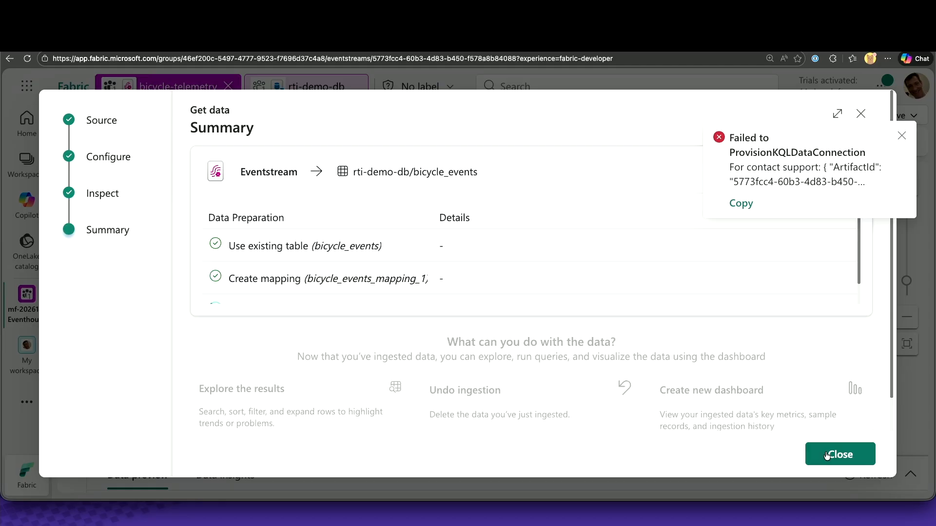
left_click(901, 136)
scroll(756, 256, "down", 1)
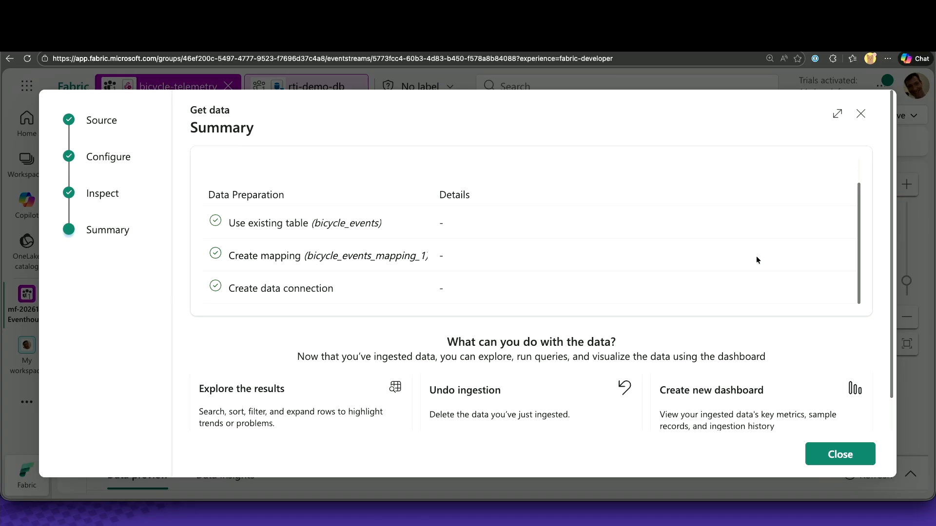
left_click(846, 450)
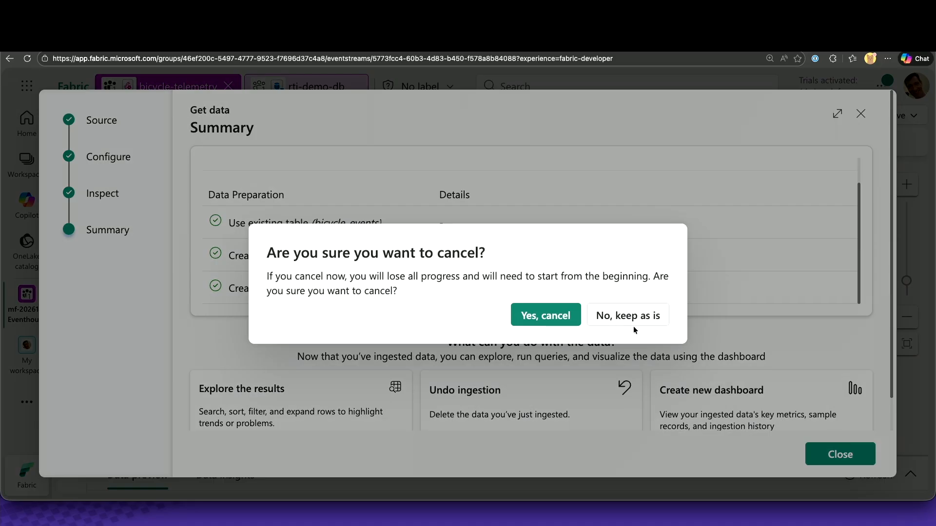
left_click(565, 315)
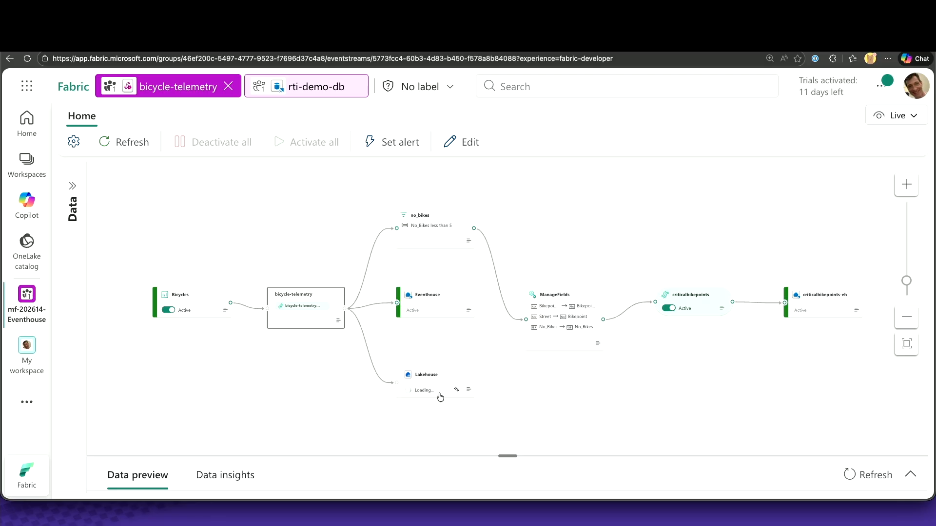
left_click(909, 205)
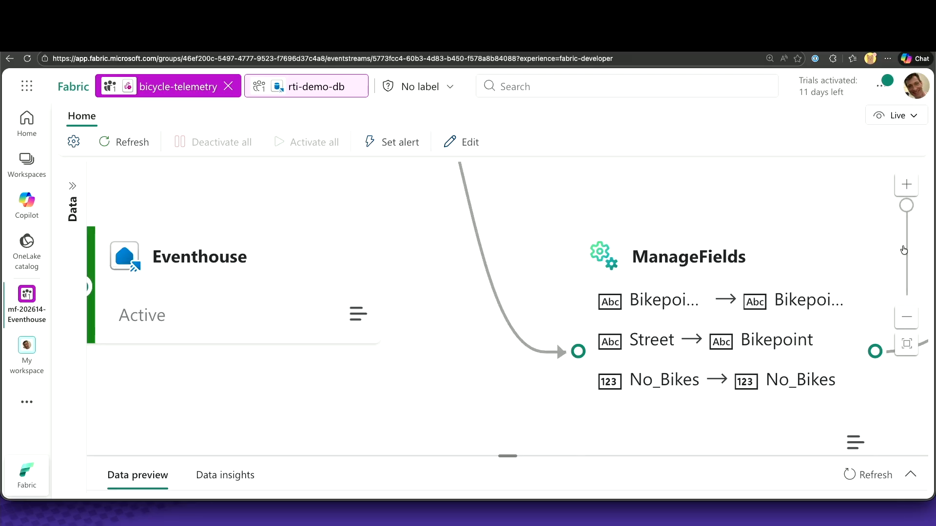
left_click(905, 251)
left_click_drag(452, 385, 501, 273)
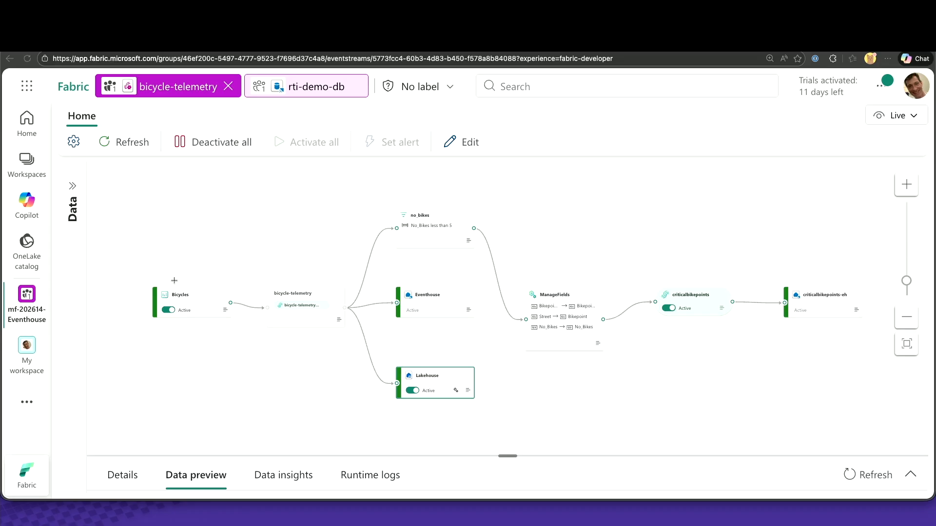
left_click_drag(145, 279, 238, 329)
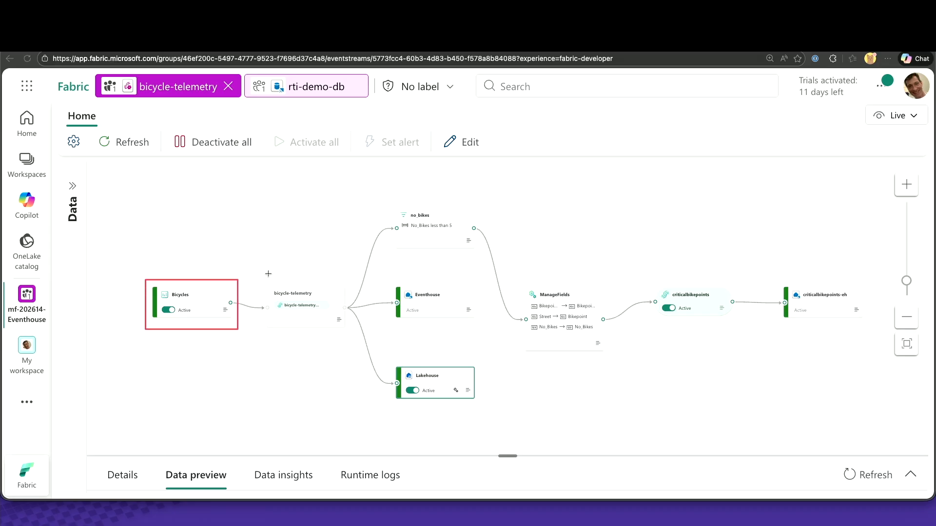
mouse_move(258, 274)
left_mouse_down()
mouse_move(369, 346)
mouse_move(355, 347)
left_mouse_up()
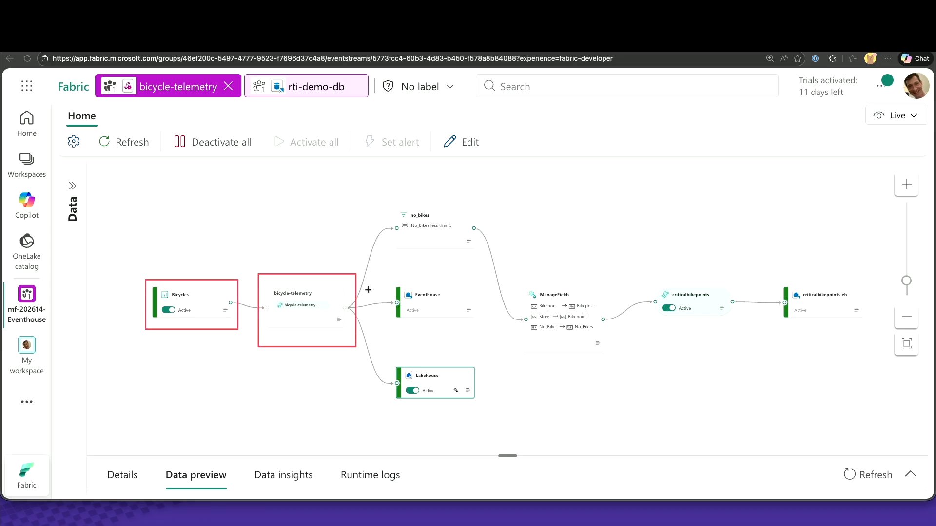
left_click_drag(382, 196, 480, 255)
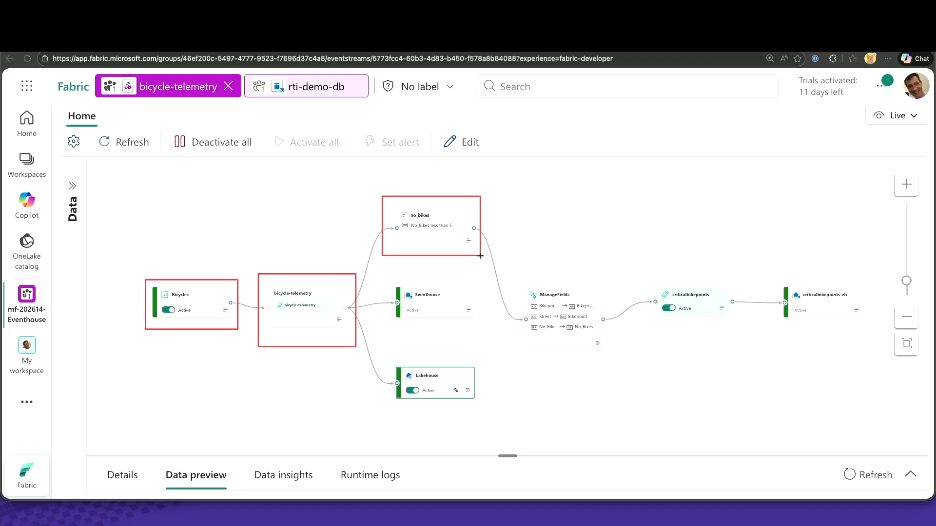
left_click_drag(385, 280, 491, 341)
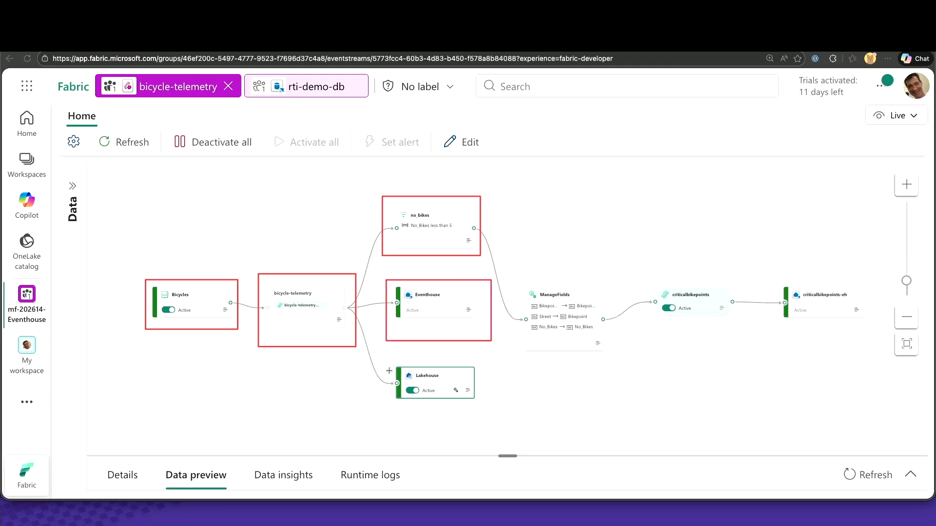
left_click_drag(385, 360, 484, 397)
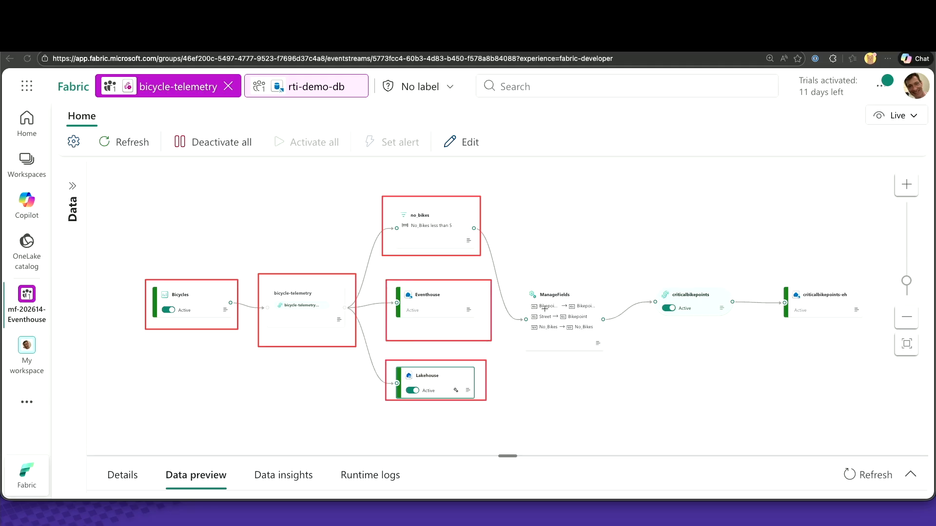
left_click_drag(519, 268, 608, 359)
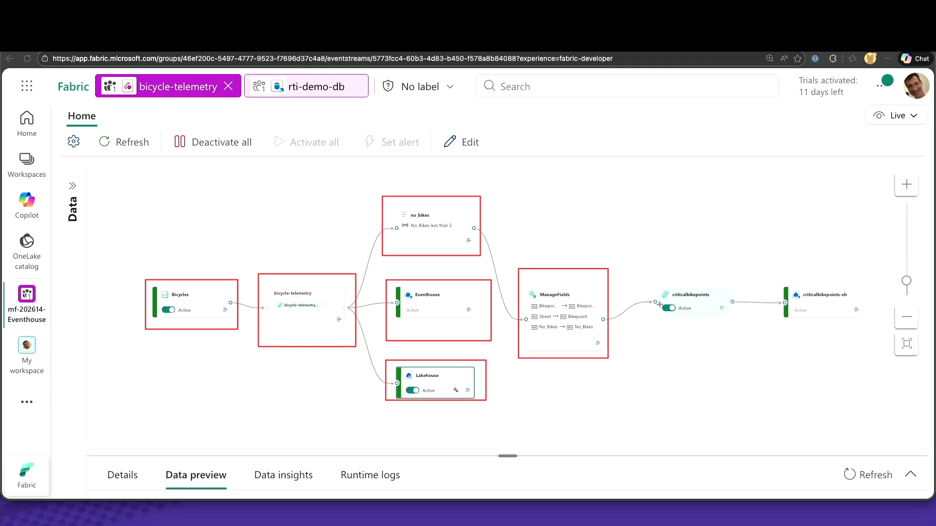
left_click_drag(649, 271, 735, 329)
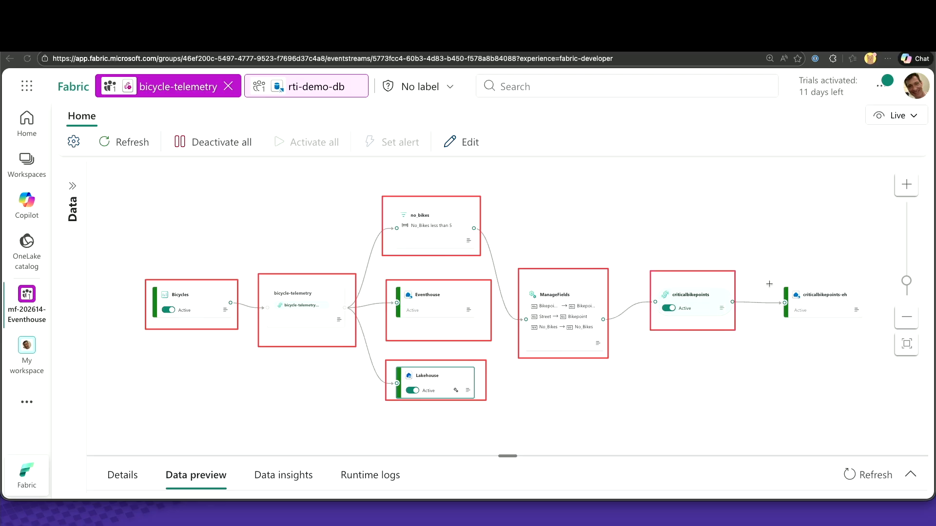
left_click_drag(768, 272, 864, 330)
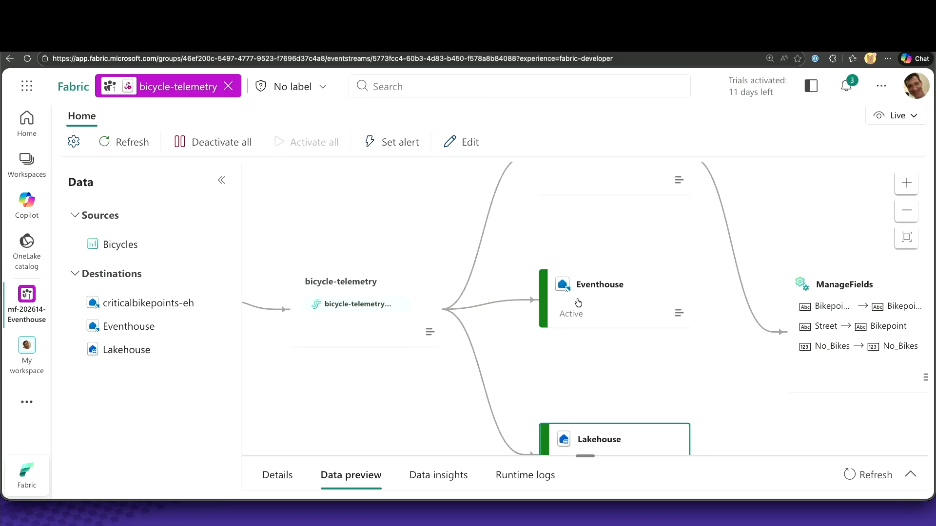
- Browse the enlarged data preview of the bicycle_events table in rti-demo-db to examine the ingested records, and close the database
left_click(673, 299)
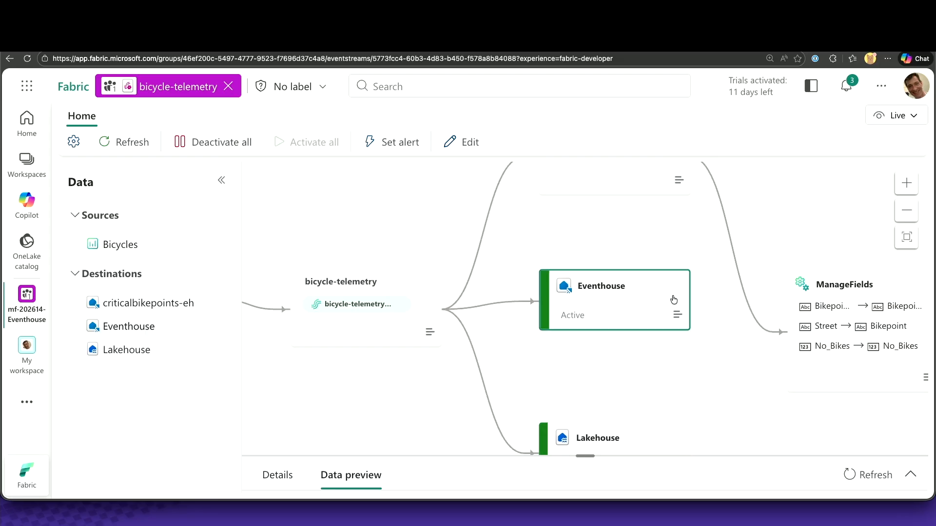
left_click(629, 447)
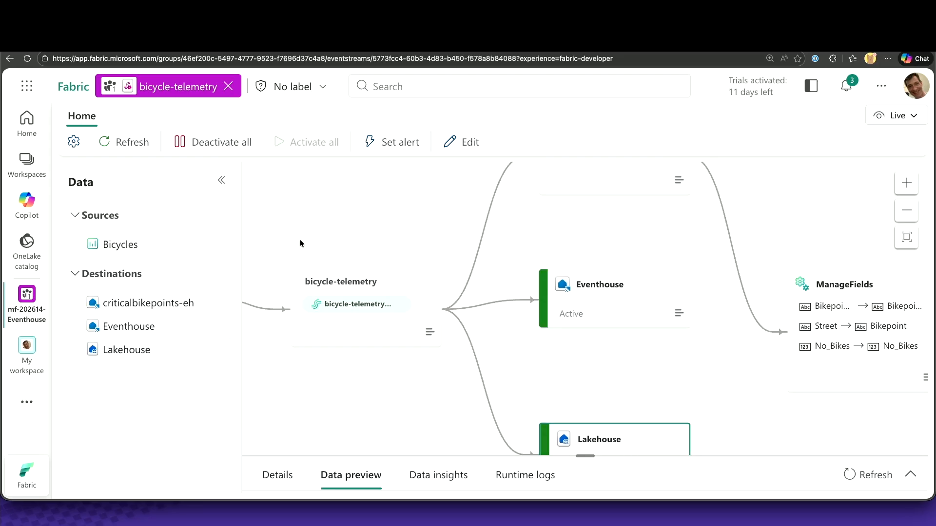
left_click(26, 295)
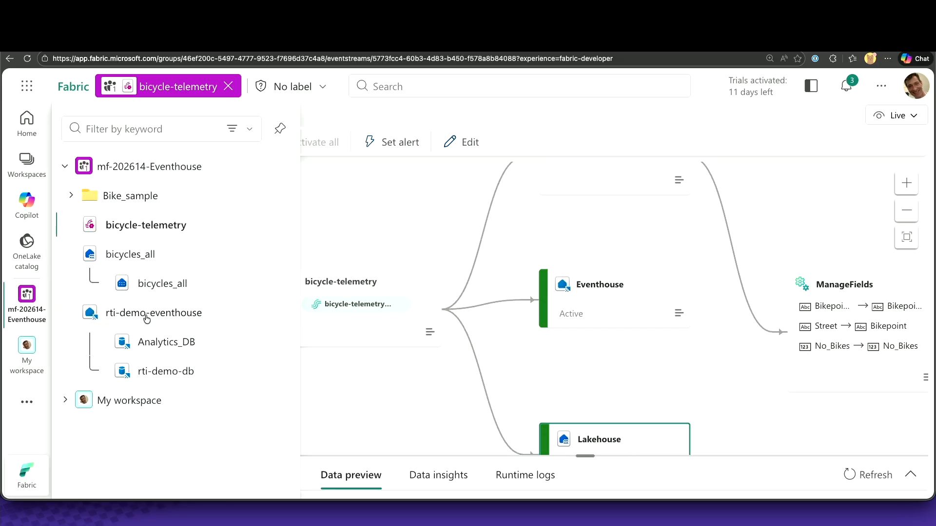
left_click(157, 378)
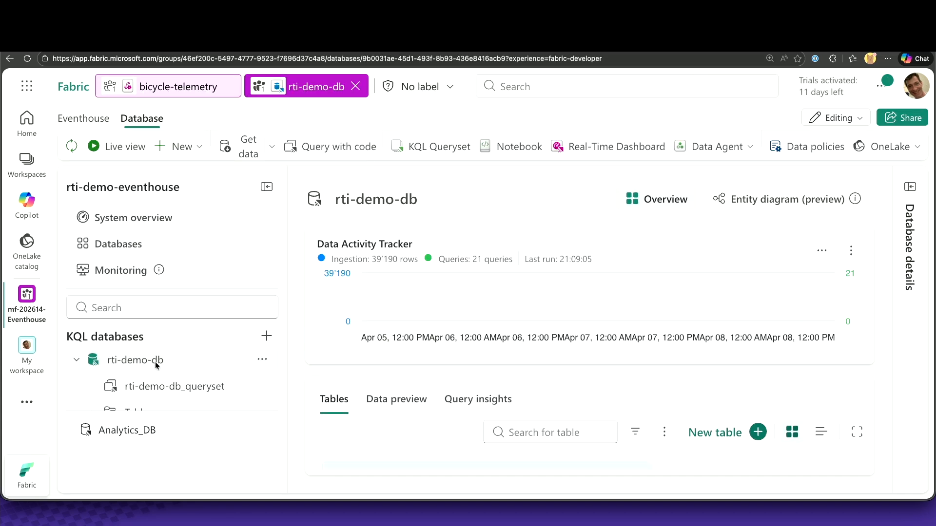
scroll(151, 381, "down", 3)
left_click(160, 388)
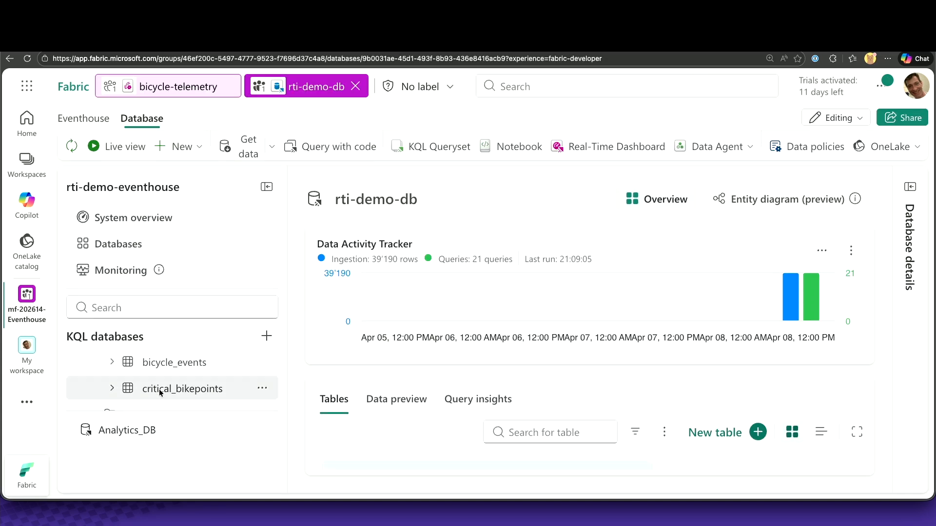
left_click(164, 363)
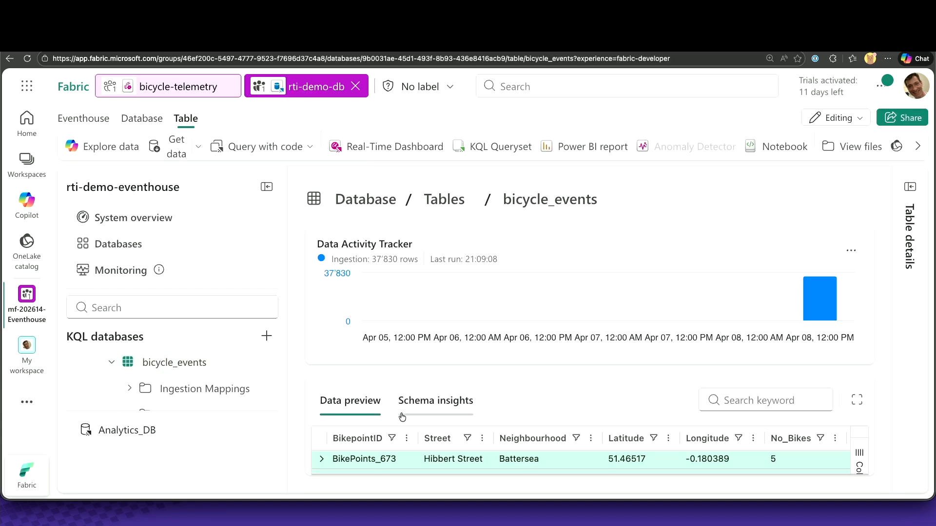
left_click(860, 398)
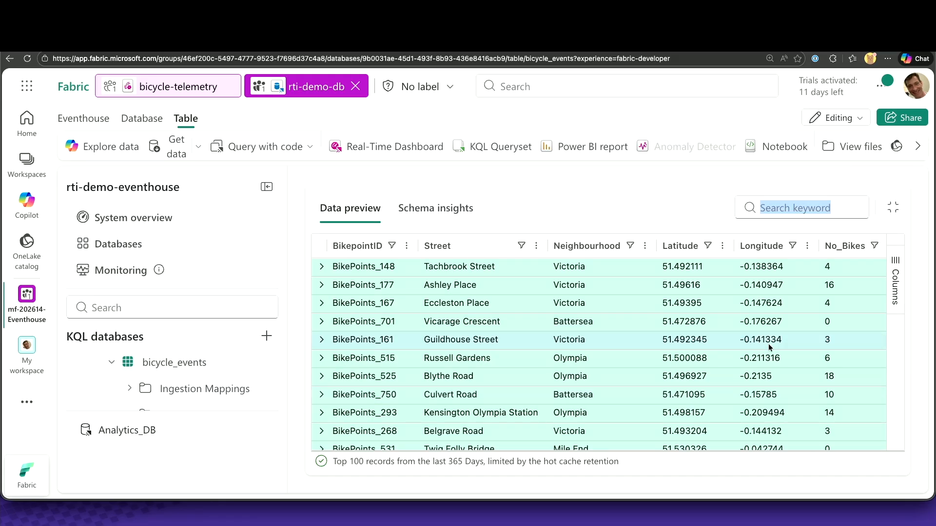
scroll(768, 344, "down", 5)
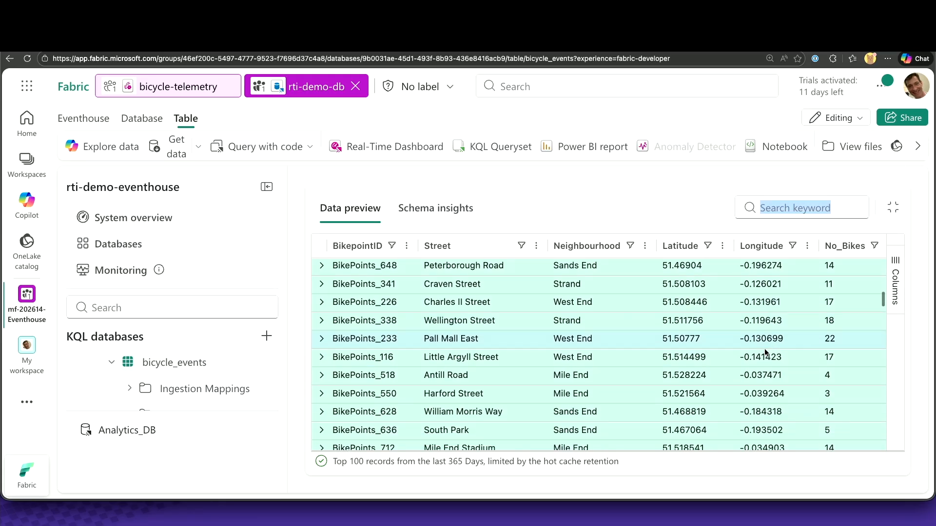
left_click(356, 87)
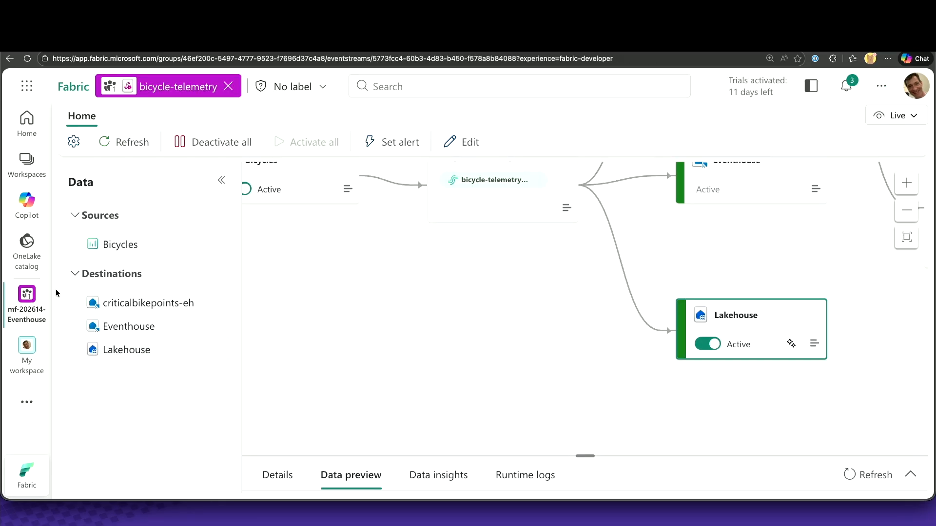
- Open the bicycles_all SQL analytics endpoint and look through the data preview of the dbo table bicycles_all_delta
left_click(27, 295)
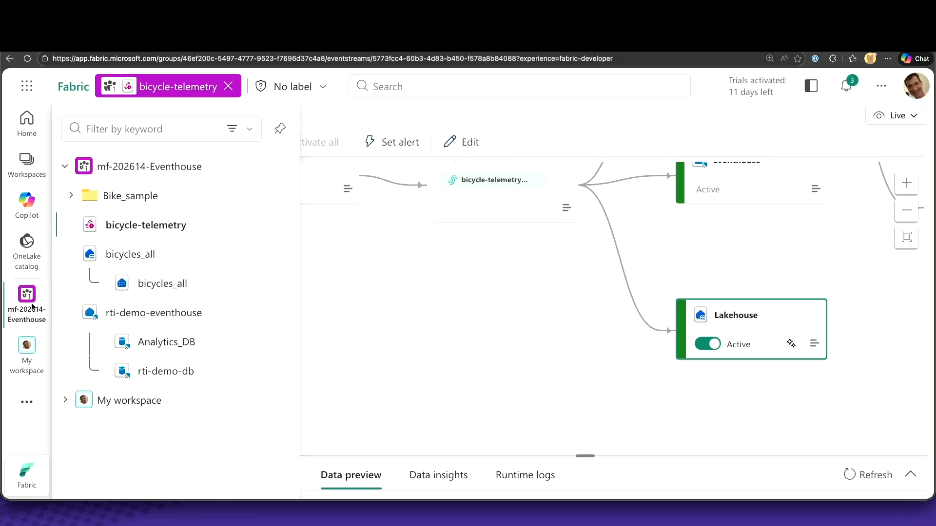
left_click(158, 279)
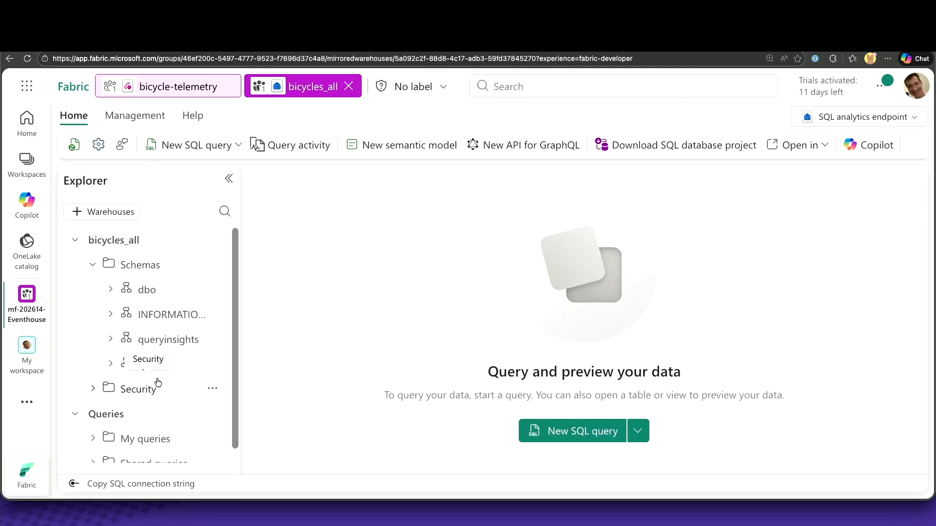
left_click(137, 287)
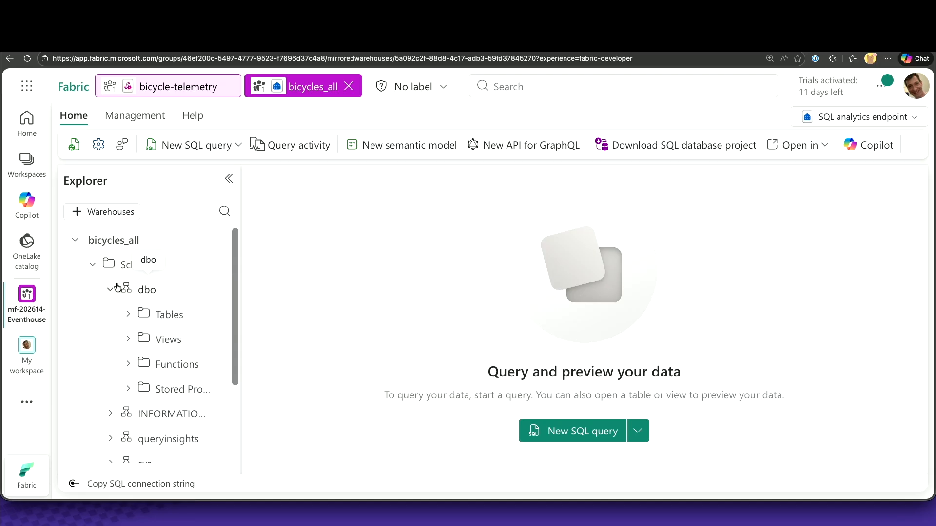
left_click(138, 317)
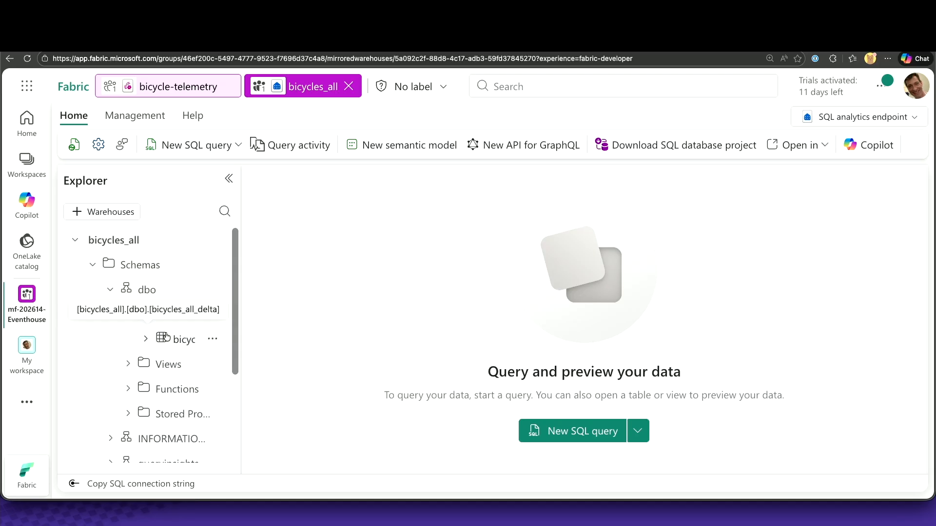
left_click(186, 339)
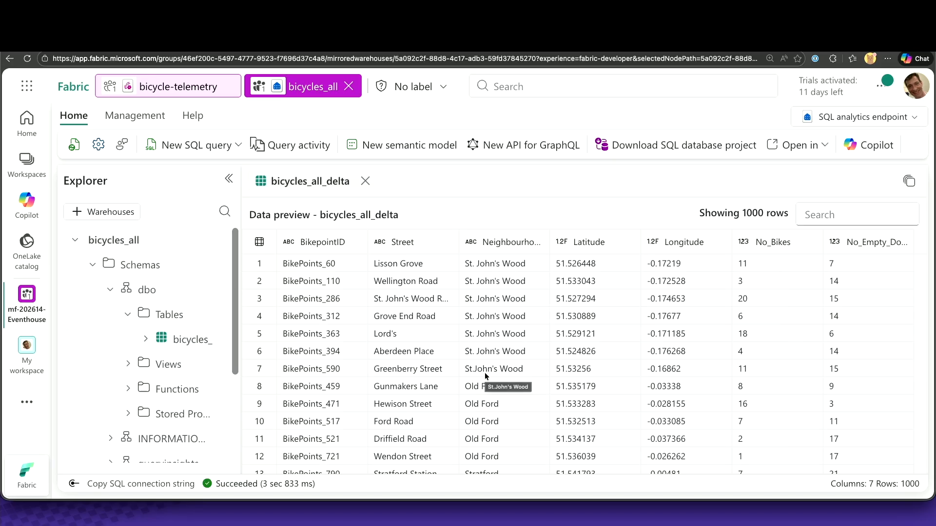
scroll(485, 372, "down", 15)
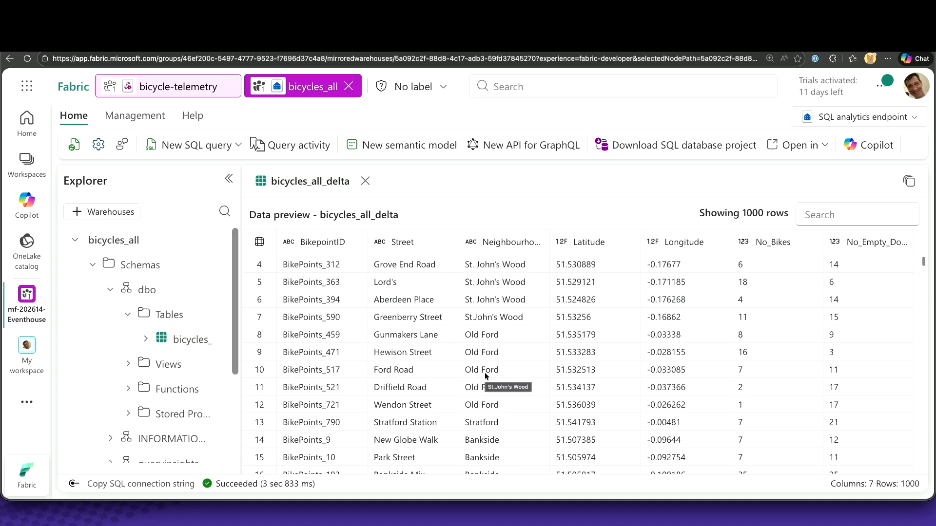
scroll(484, 372, "down", 4)
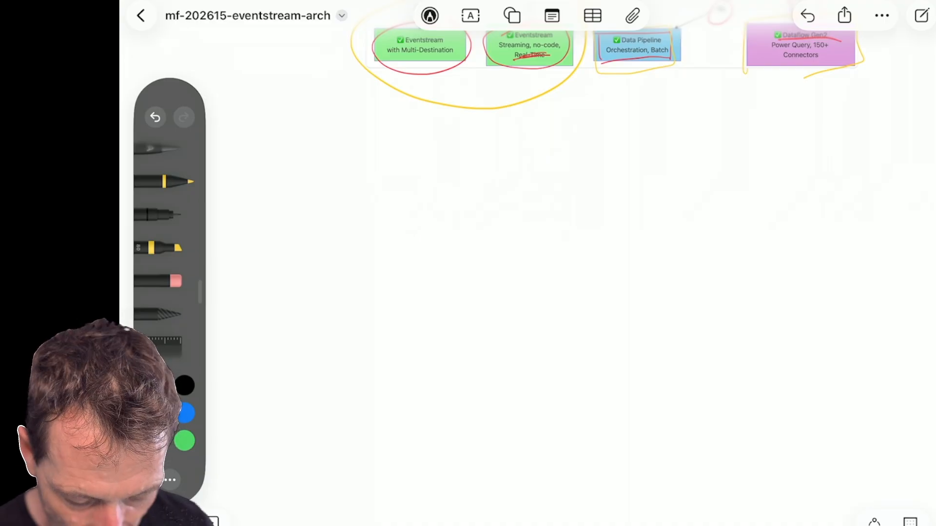
- Switch to the mf-202615-eventstream-arch Freeform board and handwrite the underlined black heading "ES Live View" below the coloured boxes
left_click(185, 385)
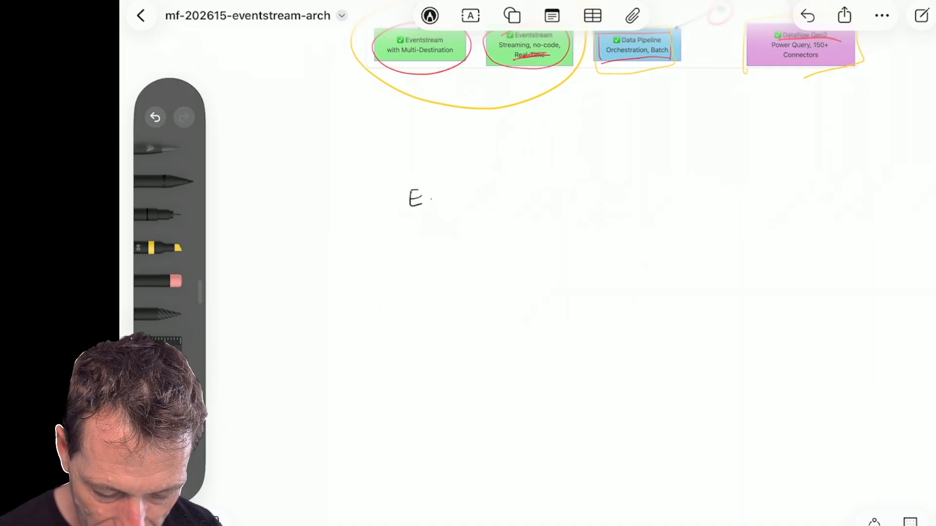
mouse_move(436, 191)
left_mouse_down()
mouse_move(426, 204)
mouse_move(460, 204)
left_mouse_up()
mouse_move(465, 194)
left_mouse_down()
mouse_move(465, 204)
mouse_move(515, 183)
left_mouse_up()
mouse_move(519, 191)
left_mouse_down()
mouse_move(520, 201)
mouse_move(535, 200)
mouse_move(555, 185)
left_mouse_up()
left_click_drag(390, 228, 583, 220)
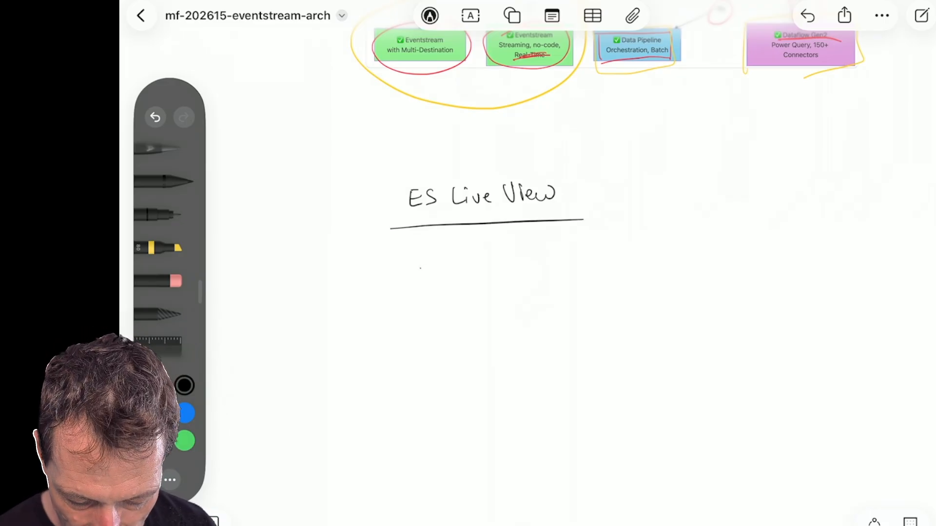
- Handwrite a green check mark with the note "Source Node Connected" under the ES Live View heading
left_click(187, 441)
mouse_move(417, 270)
left_mouse_down()
mouse_move(443, 250)
mouse_move(453, 266)
left_mouse_up()
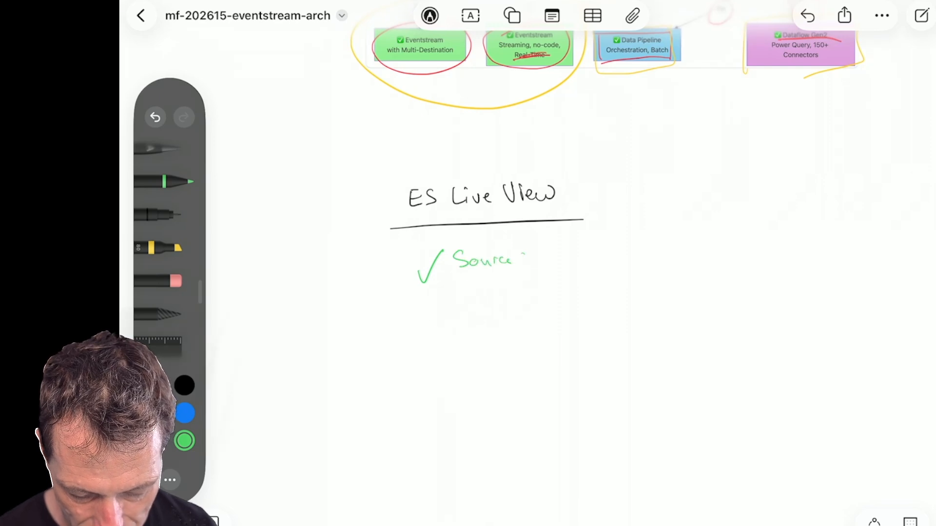
mouse_move(522, 263)
left_mouse_down()
mouse_move(536, 247)
mouse_move(558, 244)
mouse_move(568, 258)
left_mouse_up()
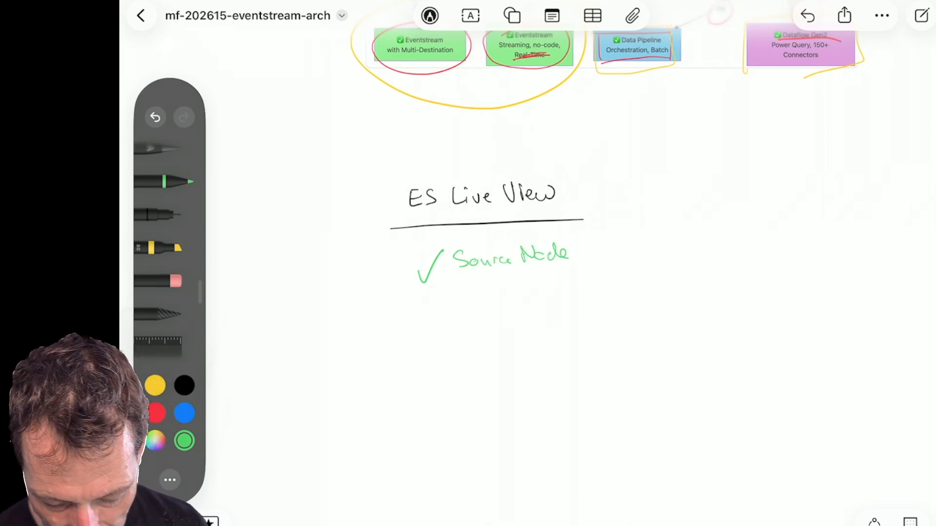
left_click_drag(467, 279, 465, 290)
left_click_drag(475, 282, 529, 286)
left_click_drag(531, 280, 542, 284)
left_click_drag(548, 276, 550, 284)
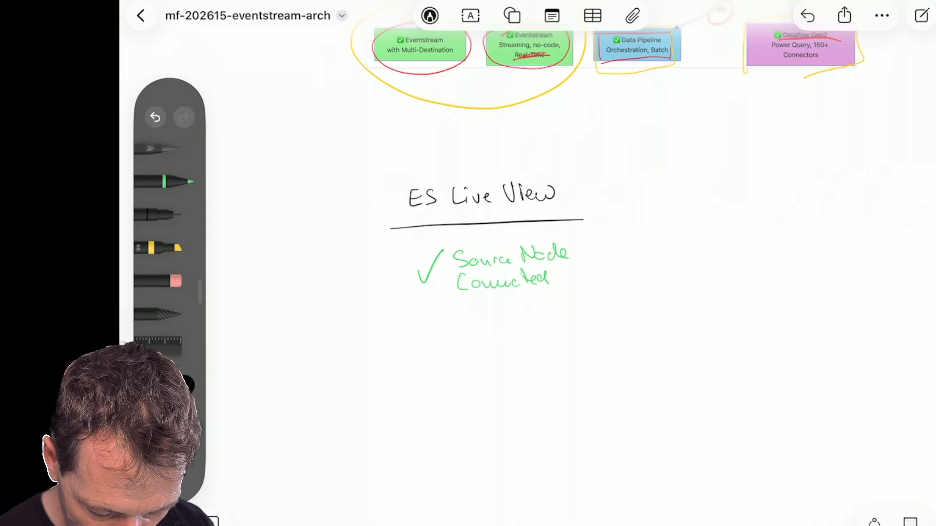
- Handwrite the blue note "EH Nodes" with the lines "RT : 0" and "C : 3" below the green note
left_click(184, 414)
mouse_move(434, 340)
left_mouse_down()
mouse_move(433, 356)
mouse_move(434, 347)
left_mouse_up()
mouse_move(437, 338)
left_mouse_down()
mouse_move(437, 355)
mouse_move(450, 346)
left_mouse_up()
mouse_move(451, 336)
left_mouse_down()
mouse_move(452, 352)
mouse_move(515, 334)
left_mouse_up()
left_click_drag(518, 346, 531, 350)
scroll(526, 293, "down", 1)
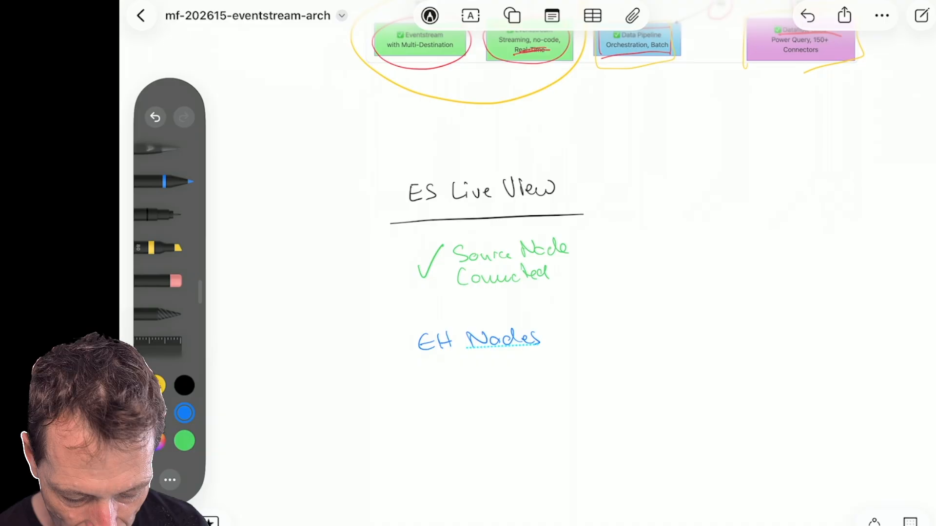
left_click_drag(433, 361, 433, 378)
mouse_move(433, 361)
left_mouse_down()
mouse_move(451, 377)
mouse_move(463, 357)
left_mouse_up()
mouse_move(457, 361)
left_mouse_down()
mouse_move(457, 373)
mouse_move(491, 359)
left_mouse_up()
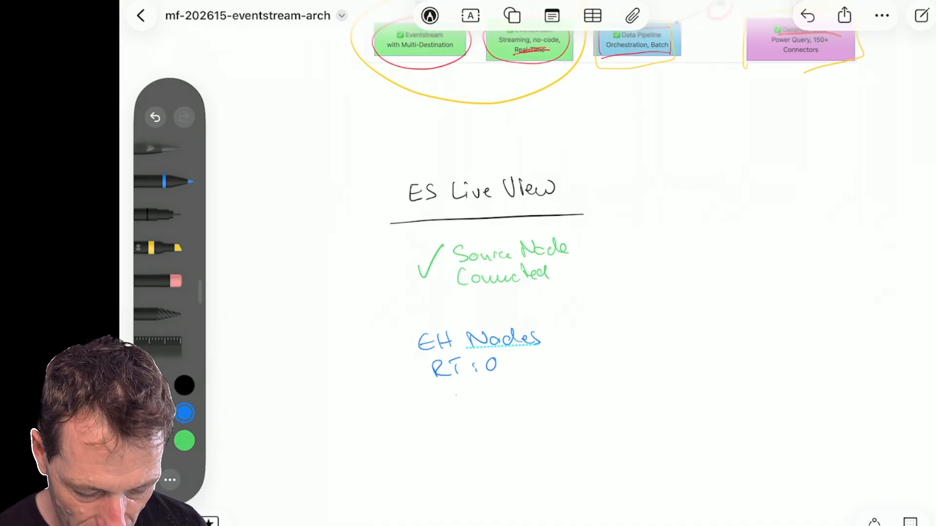
mouse_move(451, 391)
left_mouse_down()
mouse_move(454, 406)
mouse_move(498, 401)
left_mouse_up()
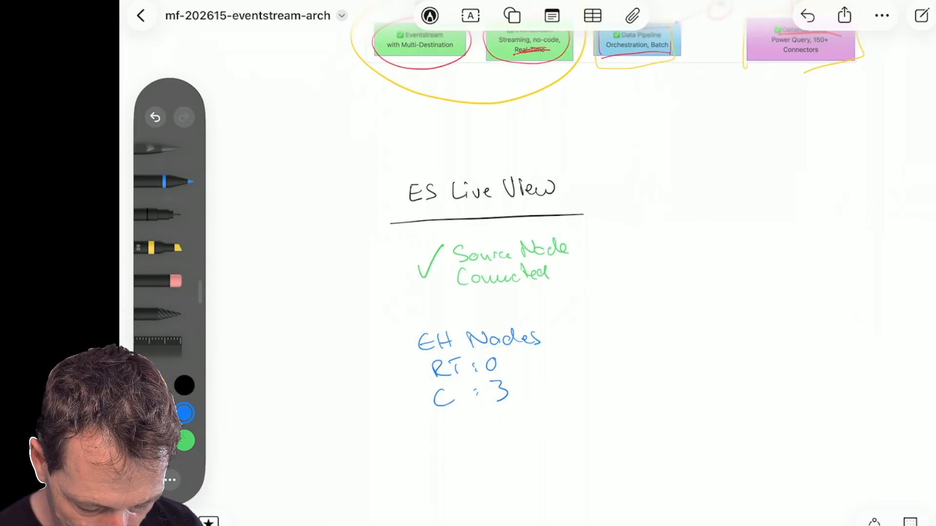
- Handwrite the yellow note "ES" with the lines "Incoming 1k/s" and "Out 1k/s" below the blue note
left_click(155, 385)
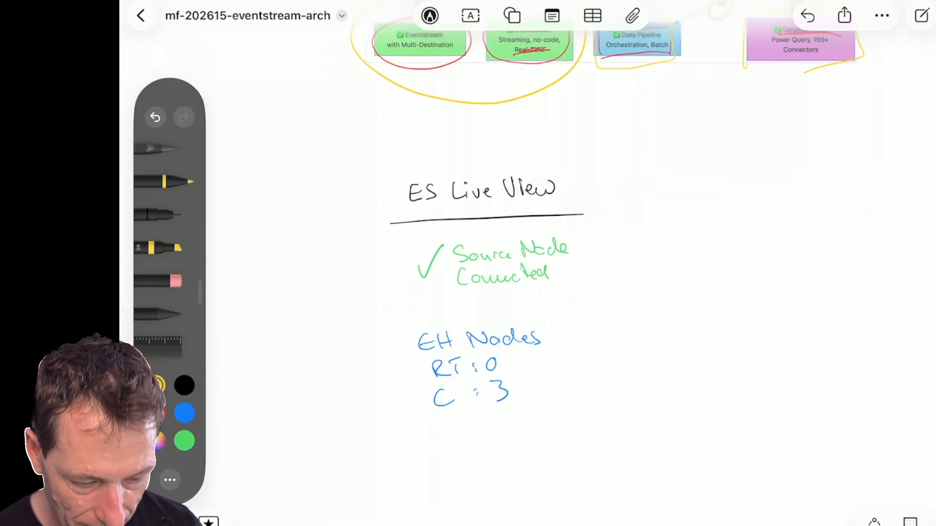
mouse_move(444, 440)
left_mouse_down()
mouse_move(444, 454)
mouse_move(443, 445)
left_mouse_up()
mouse_move(458, 439)
left_mouse_down()
mouse_move(449, 456)
mouse_move(431, 458)
left_mouse_up()
scroll(607, 229, "down", 2)
mouse_move(438, 458)
left_mouse_down()
mouse_move(499, 445)
mouse_move(515, 463)
mouse_move(555, 447)
left_mouse_up()
mouse_move(564, 436)
left_mouse_down()
mouse_move(569, 453)
mouse_move(579, 451)
left_mouse_up()
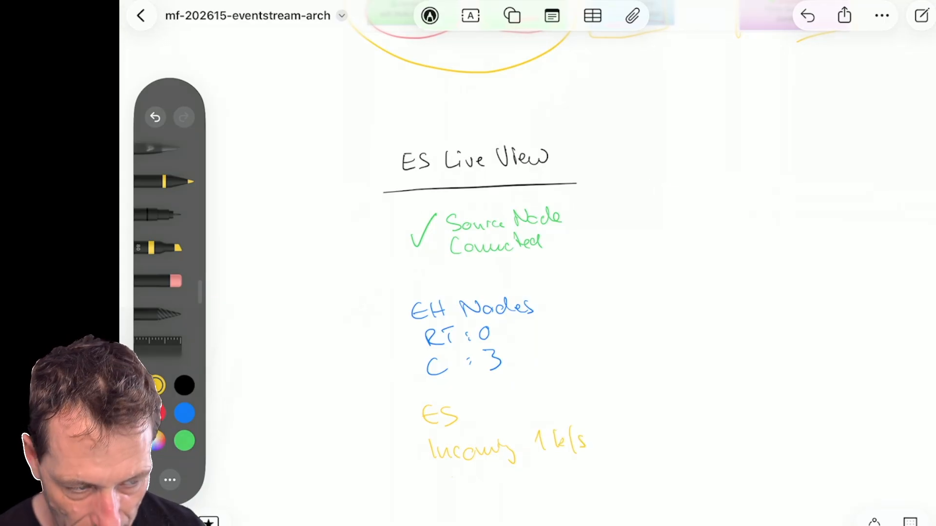
left_click_drag(443, 475, 462, 490)
left_click_drag(465, 474, 472, 490)
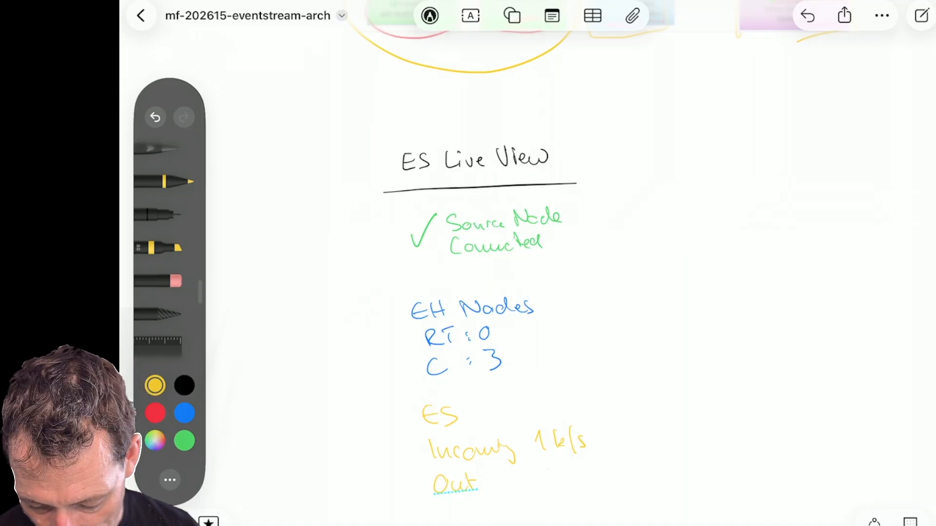
left_click_drag(541, 471, 552, 484)
mouse_move(561, 462)
left_mouse_down()
mouse_move(564, 480)
mouse_move(584, 482)
left_mouse_up()
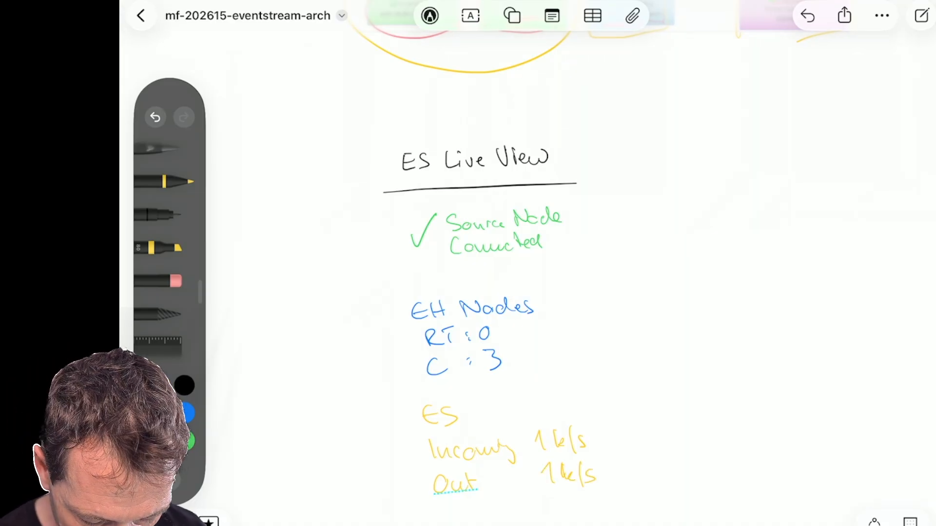
- Handwrite the underlined blue heading "Common Errors" beside ES Live View, with the entry "Deserialization" below it linked by a line to EH Nodes
left_click(187, 413)
scroll(487, 293, "right", 3)
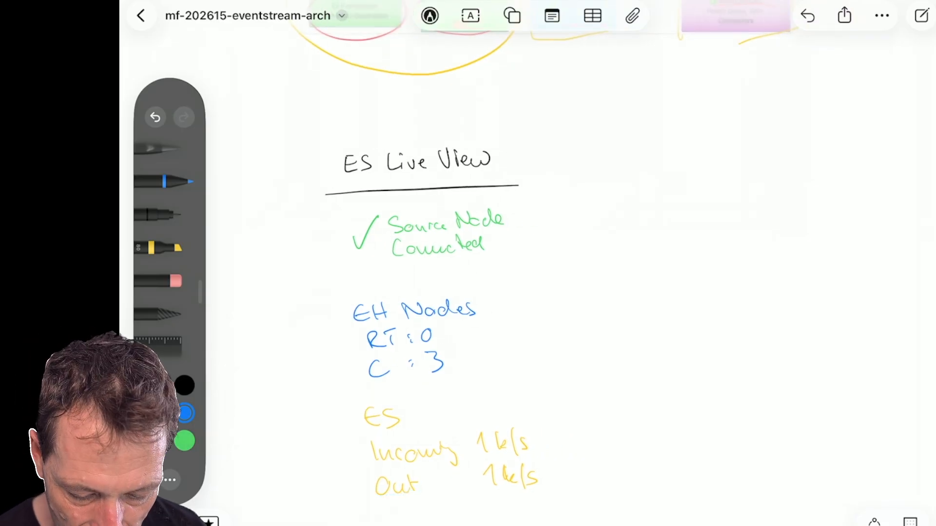
mouse_move(650, 145)
left_mouse_down()
mouse_move(650, 158)
mouse_move(785, 149)
left_mouse_up()
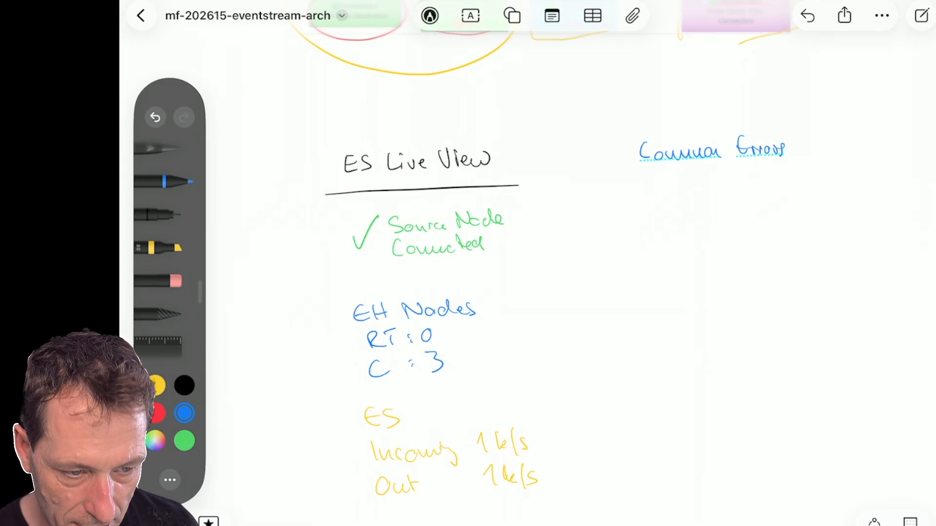
left_click(182, 281)
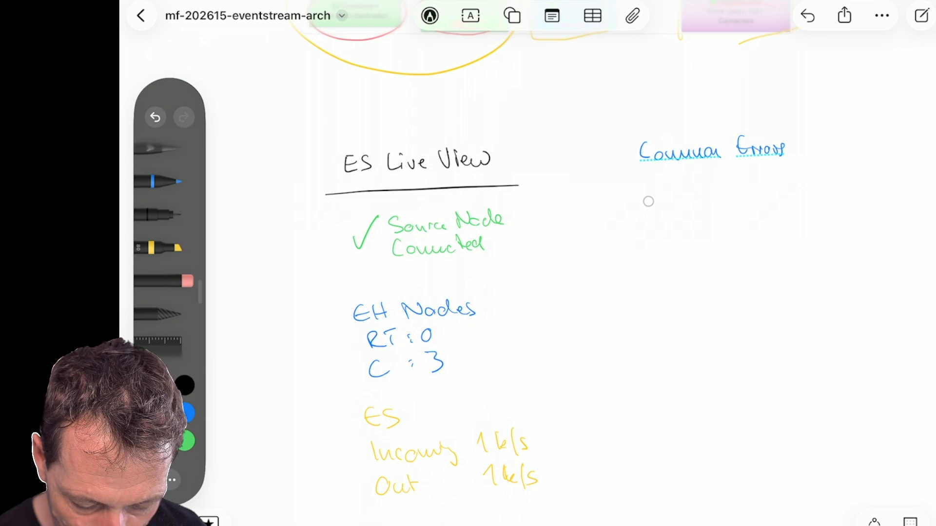
left_click(163, 181)
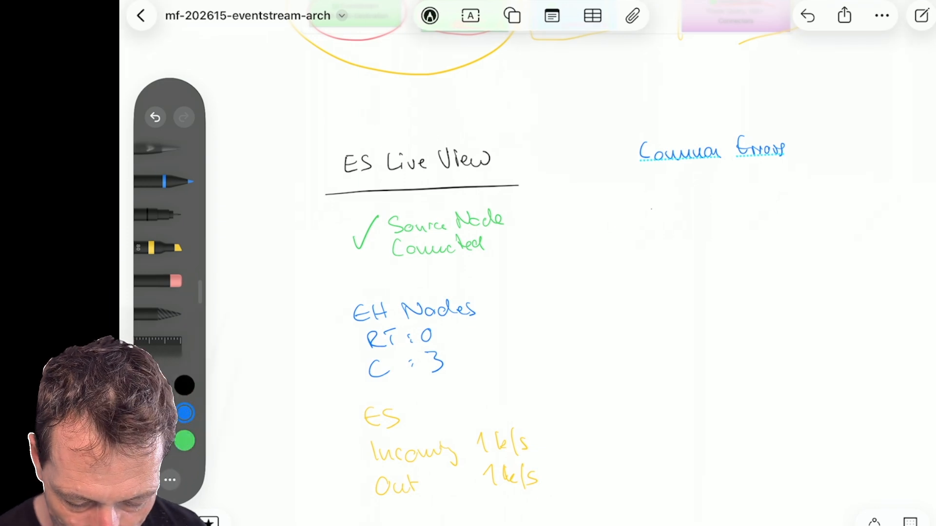
mouse_move(649, 201)
left_mouse_down()
mouse_move(651, 214)
mouse_move(675, 216)
left_mouse_up()
left_click_drag(626, 171, 803, 168)
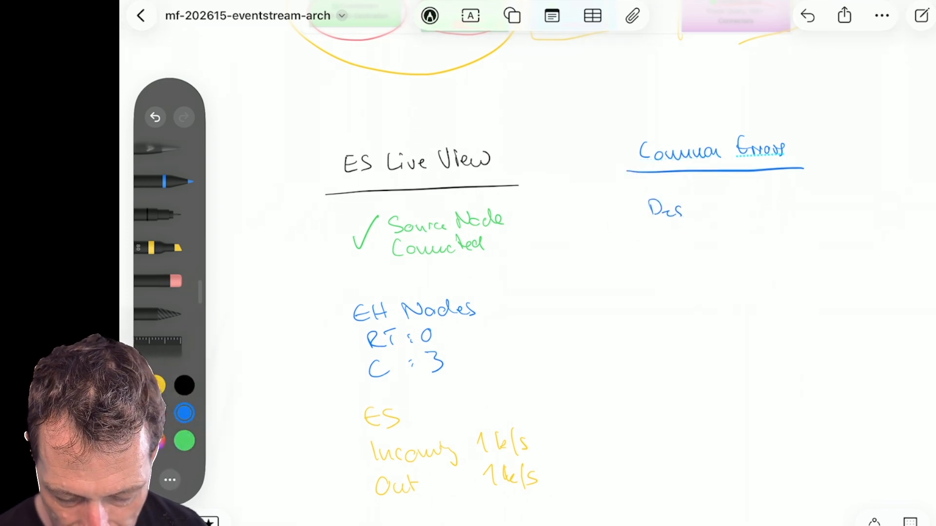
left_click_drag(687, 210, 712, 216)
left_click_drag(721, 209, 721, 216)
mouse_move(726, 199)
left_mouse_down()
mouse_move(725, 208)
mouse_move(765, 216)
left_mouse_up()
mouse_move(769, 199)
left_mouse_down()
mouse_move(772, 214)
mouse_move(780, 204)
mouse_move(795, 214)
left_mouse_up()
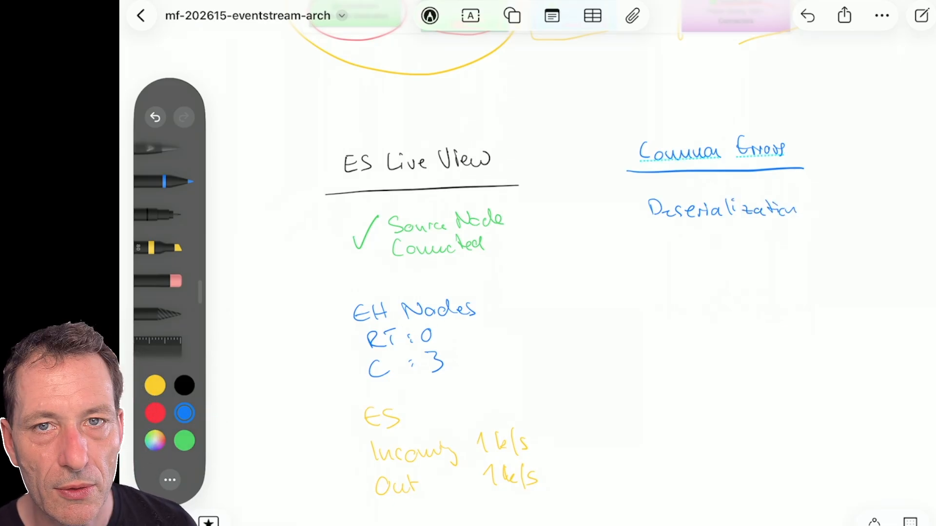
left_click_drag(486, 310, 636, 222)
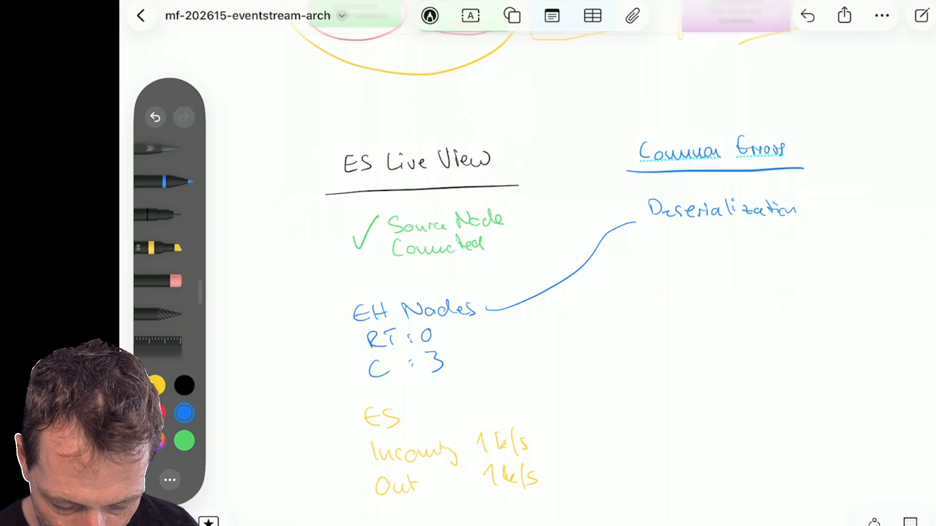
- Handwrite the blue entry "Data Conversion" below Deserialization and link it by a line to the RT line under EH Nodes
mouse_move(655, 282)
left_mouse_down()
mouse_move(658, 303)
mouse_move(690, 295)
left_mouse_up()
left_click_drag(683, 286, 696, 285)
mouse_move(697, 292)
left_mouse_down()
mouse_move(712, 294)
mouse_move(727, 281)
mouse_move(753, 292)
mouse_move(793, 287)
mouse_move(806, 275)
mouse_move(827, 286)
left_mouse_up()
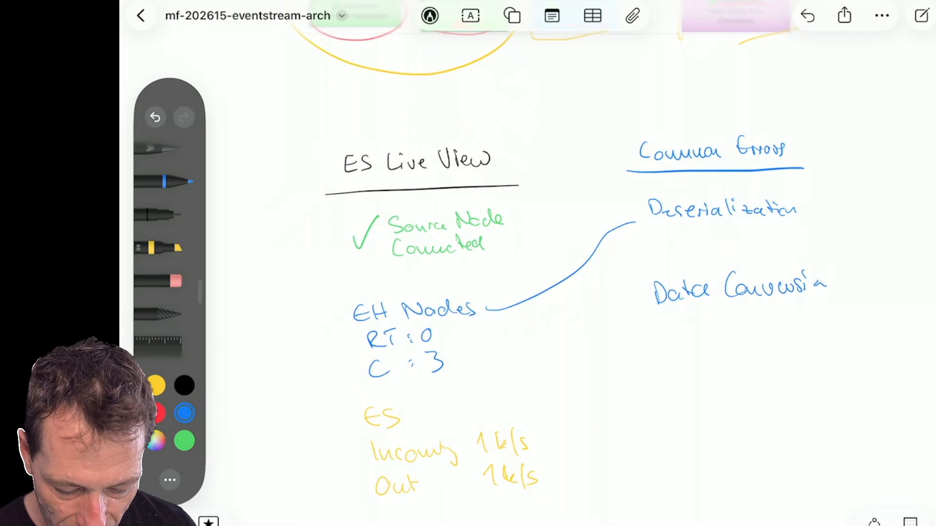
left_click_drag(463, 334, 653, 314)
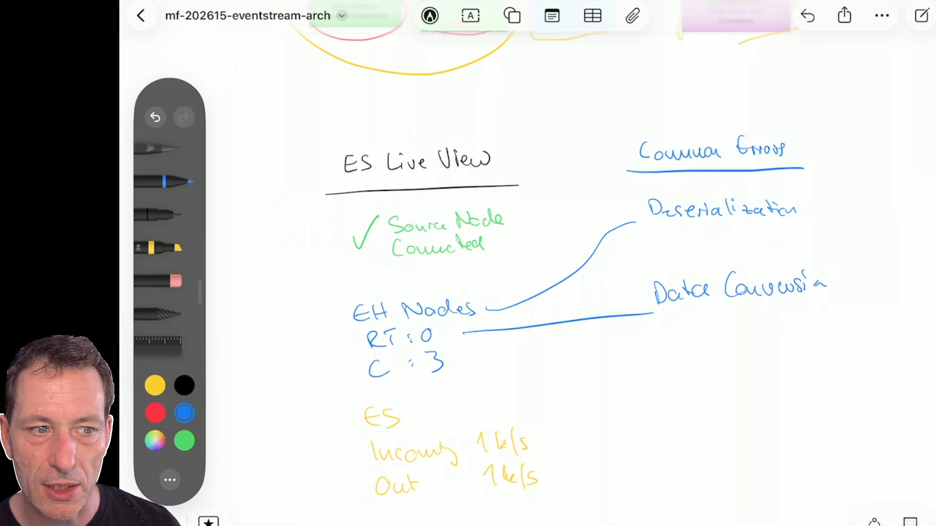
- Handwrite the underlined green heading "Solutions" to the right of the Common Errors heading
scroll(487, 263, "right", 5)
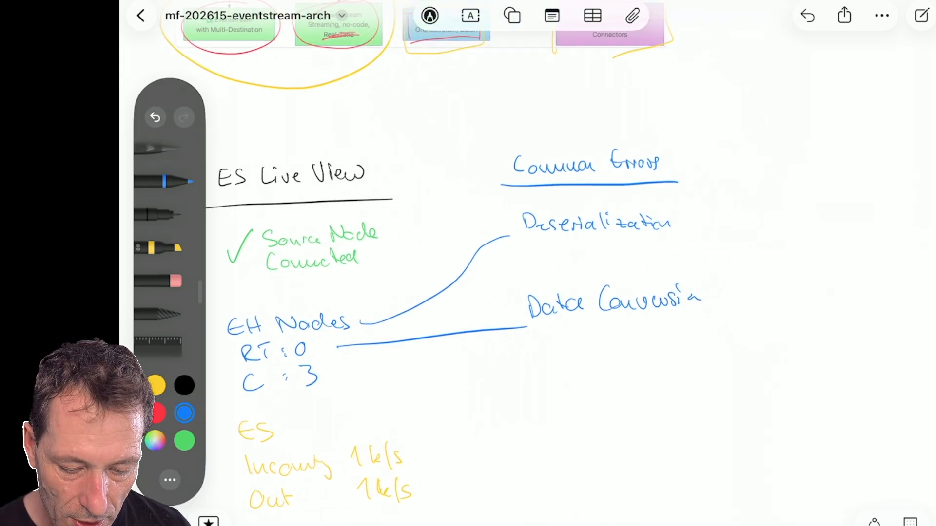
left_click(184, 440)
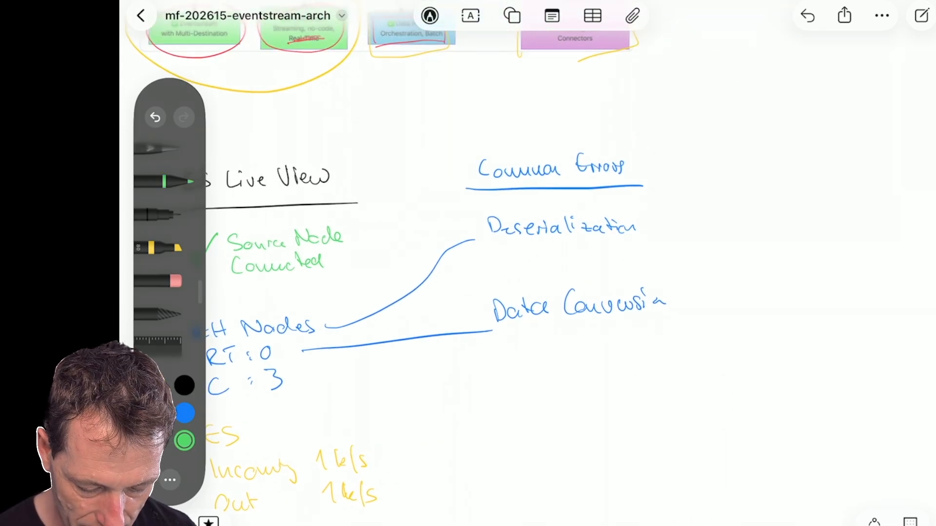
mouse_move(757, 160)
left_mouse_down()
mouse_move(770, 176)
mouse_move(837, 168)
left_mouse_up()
left_click_drag(740, 196, 754, 194)
left_click_drag(766, 195, 850, 186)
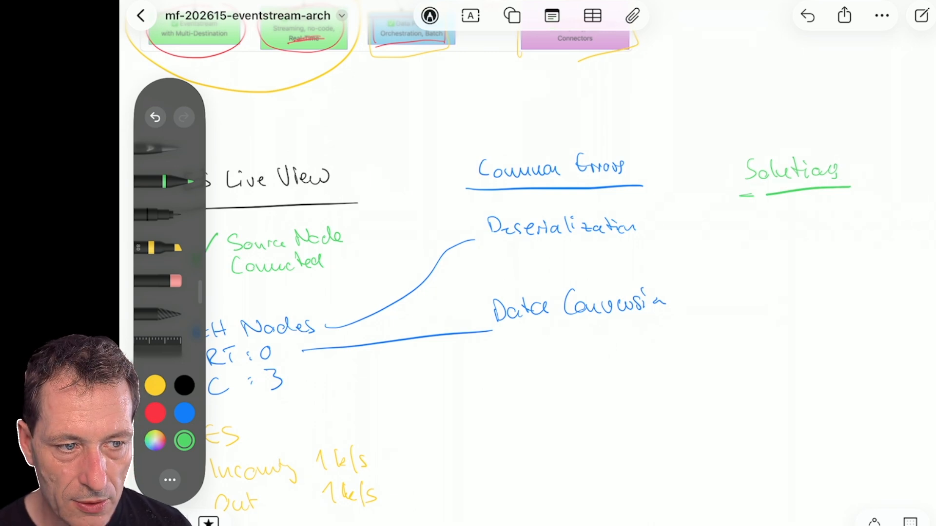
- Draw a green arrow from Deserialization and handwrite the solution "Schema Reg" at its end
scroll(485, 259, "right", 2)
left_click_drag(609, 231, 737, 229)
mouse_move(754, 217)
left_mouse_down()
mouse_move(752, 227)
mouse_move(860, 222)
left_mouse_up()
mouse_move(860, 218)
left_mouse_down()
mouse_move(872, 219)
mouse_move(875, 235)
left_mouse_up()
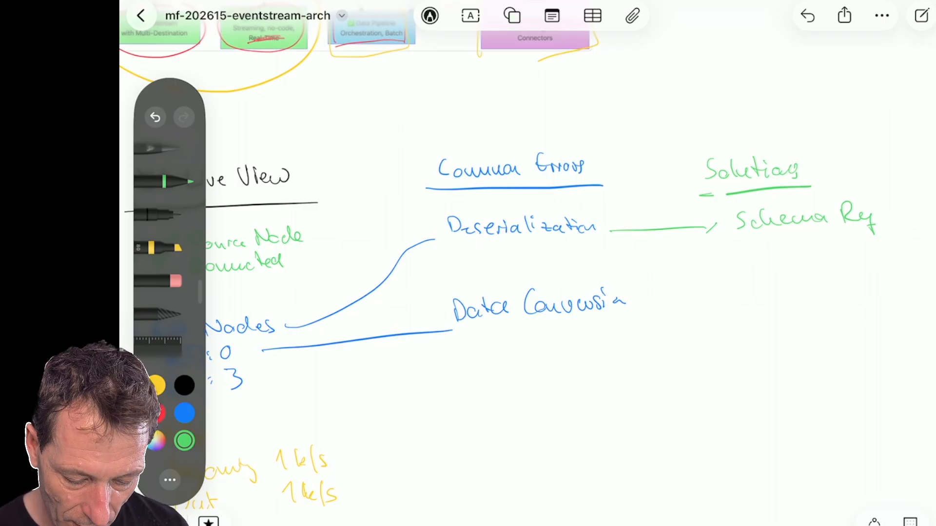
- Draw a green arrow from Data Conversion to the handwritten solution "Manage Field", and erase the word "Field"
left_click_drag(650, 309, 709, 306)
mouse_move(702, 302)
left_mouse_down()
mouse_move(708, 316)
mouse_move(753, 291)
mouse_move(774, 308)
mouse_move(824, 307)
mouse_move(826, 294)
mouse_move(828, 310)
mouse_move(836, 299)
mouse_move(856, 307)
left_mouse_up()
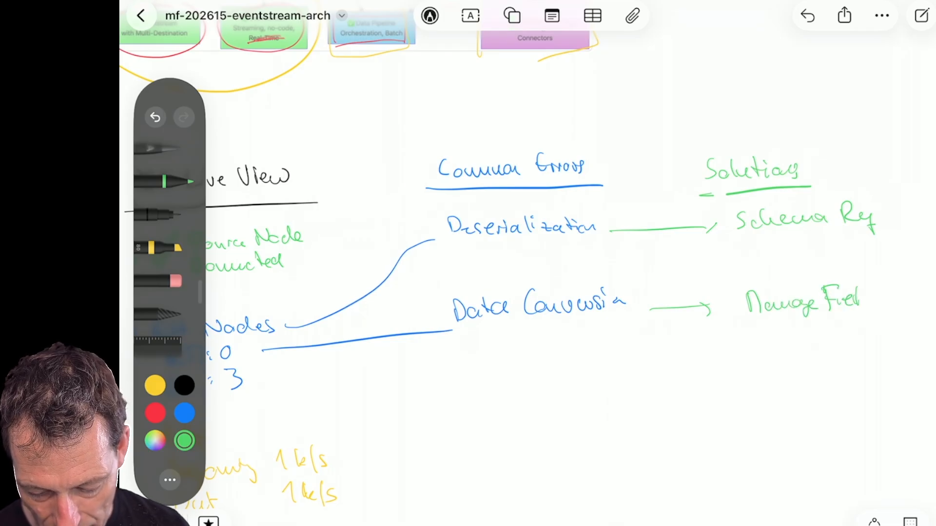
left_click(168, 282)
left_click(171, 282)
left_click(243, 296)
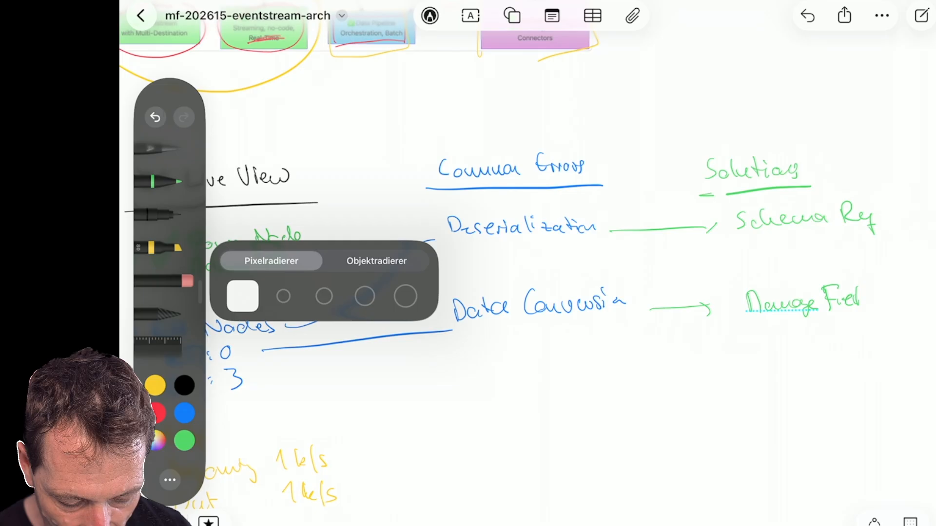
mouse_move(855, 293)
left_mouse_down()
mouse_move(841, 284)
mouse_move(846, 302)
mouse_move(822, 307)
mouse_move(842, 312)
left_mouse_up()
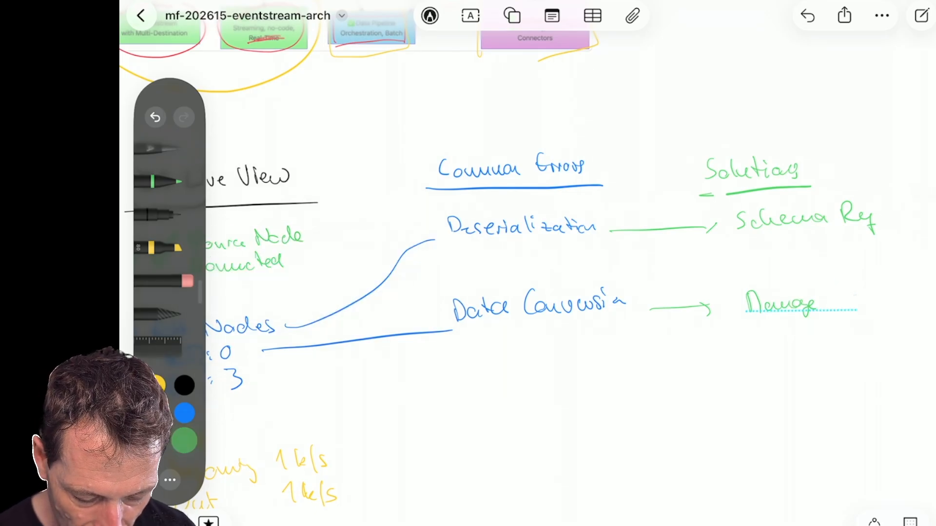
- Rewrite "Field" in green beside "Manage" and handwrite "Type" below it
left_click(184, 441)
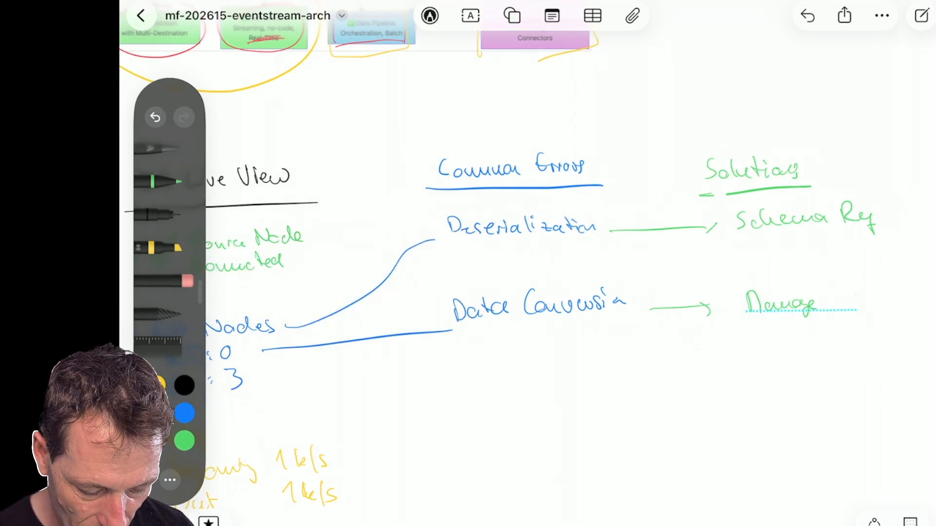
left_click(161, 181)
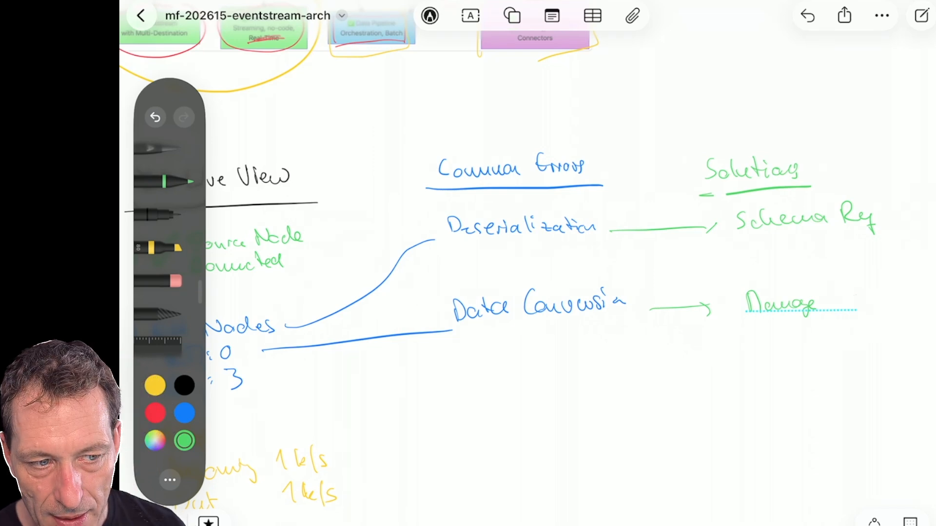
left_click_drag(833, 290, 835, 308)
mouse_move(827, 293)
left_mouse_down()
mouse_move(845, 291)
mouse_move(846, 301)
left_mouse_up()
mouse_move(847, 301)
left_mouse_down()
mouse_move(864, 308)
mouse_move(871, 293)
mouse_move(882, 308)
left_mouse_up()
mouse_move(798, 331)
left_mouse_down()
mouse_move(798, 343)
mouse_move(809, 331)
left_mouse_up()
mouse_move(805, 337)
left_mouse_down()
mouse_move(817, 336)
mouse_move(815, 353)
left_mouse_up()
left_click_drag(827, 336, 850, 347)
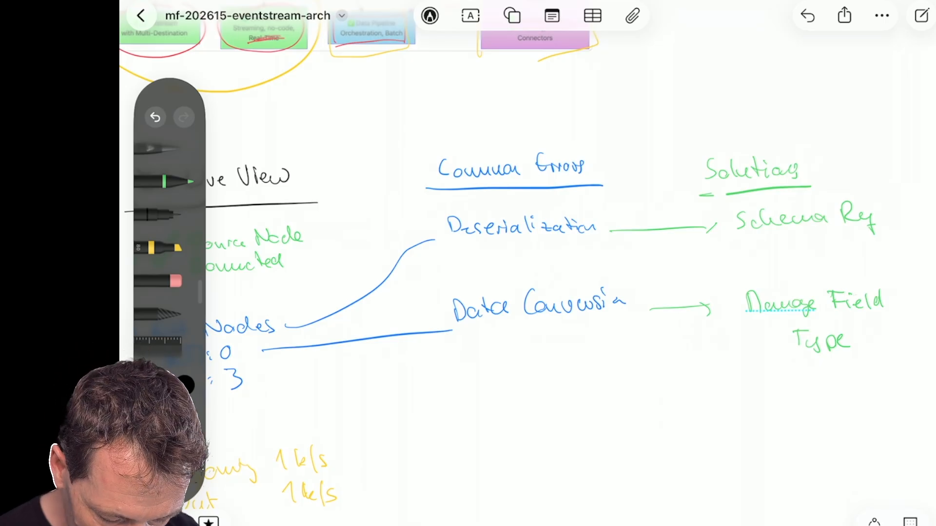
- Draw a yellow arrow from the ES incoming and out rates to the handwritten yellow errors "Delay" and "Lag" below Data Conversion
scroll(527, 263, "down", 2)
left_click(155, 386)
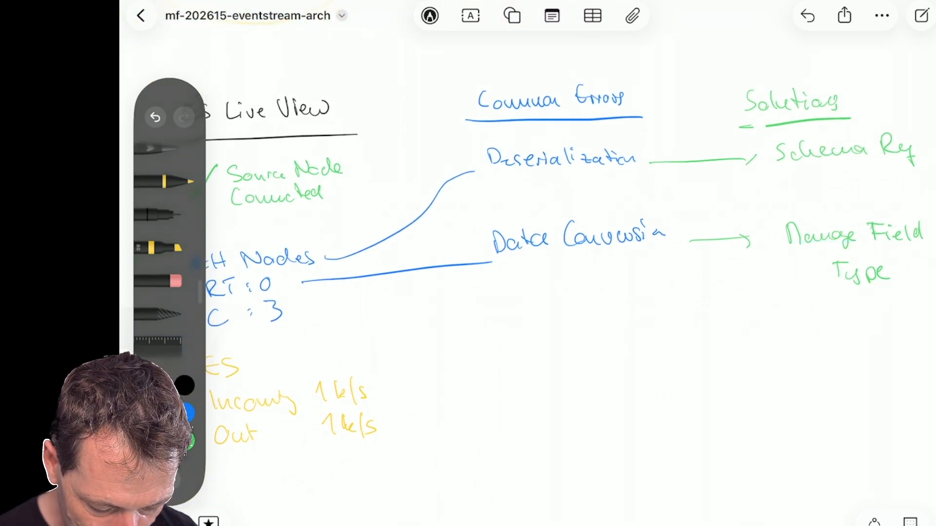
scroll(527, 263, "left", 1)
scroll(527, 263, "left", 1)
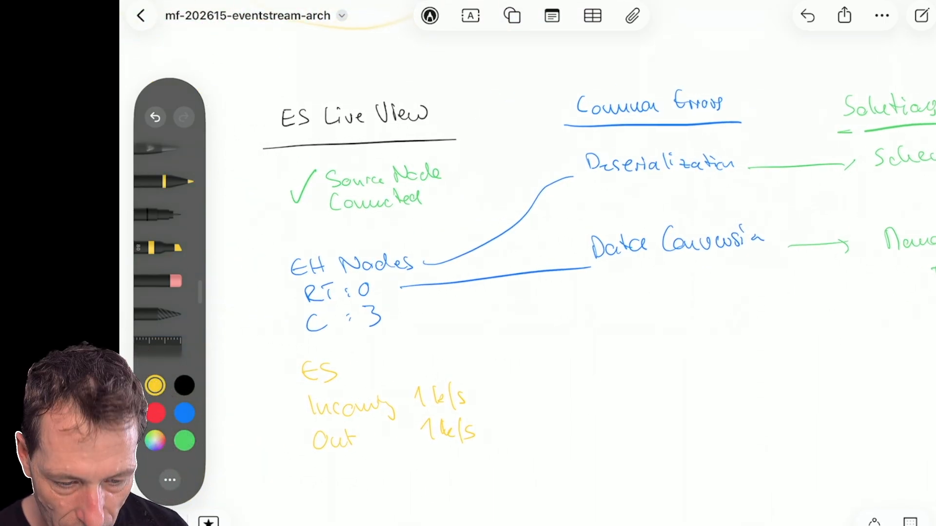
left_click_drag(495, 410, 568, 412)
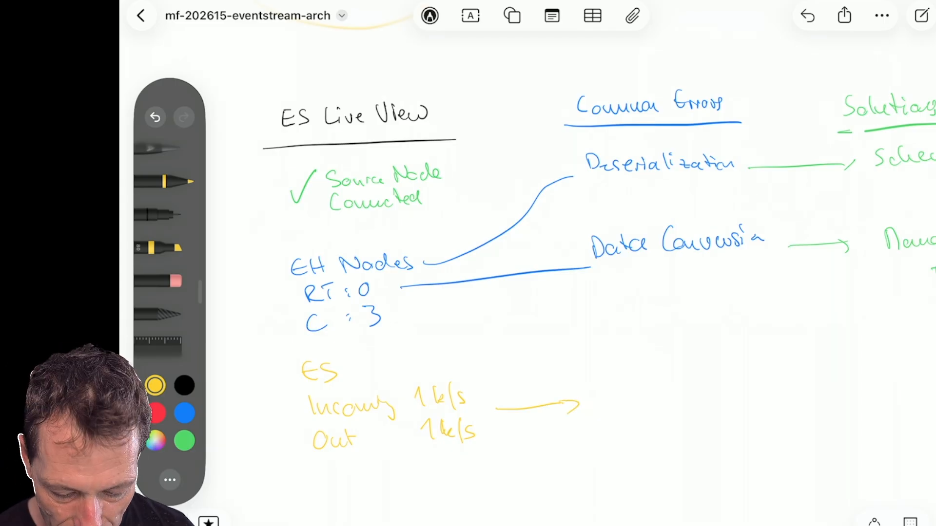
left_click_drag(629, 371, 634, 393)
left_click_drag(647, 388, 665, 391)
mouse_move(677, 385)
left_mouse_down()
mouse_move(692, 401)
mouse_move(657, 427)
mouse_move(669, 427)
left_mouse_up()
left_click_drag(671, 419, 680, 435)
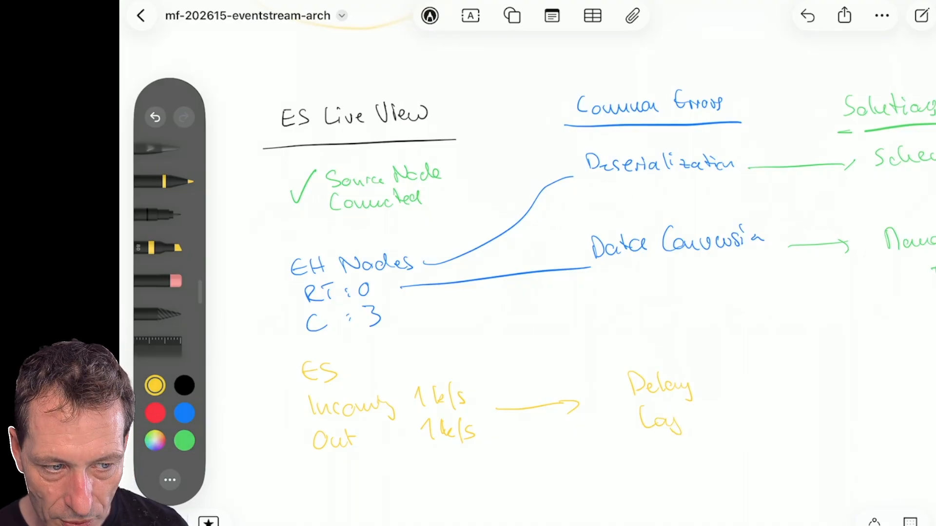
- Draw a yellow arrow from Delay and Lag to the handwritten yellow solution "Increase capacity" under the Solutions column
scroll(536, 268, "right", 3)
mouse_move(647, 394)
left_mouse_down()
mouse_move(775, 388)
mouse_move(777, 396)
left_mouse_up()
scroll(536, 268, "right", 3)
mouse_move(716, 364)
left_mouse_down()
mouse_move(723, 389)
mouse_move(738, 375)
mouse_move(804, 383)
left_mouse_up()
mouse_move(753, 403)
left_mouse_down()
mouse_move(751, 417)
mouse_move(774, 420)
left_mouse_up()
left_click_drag(781, 408, 810, 411)
left_click_drag(813, 394, 828, 415)
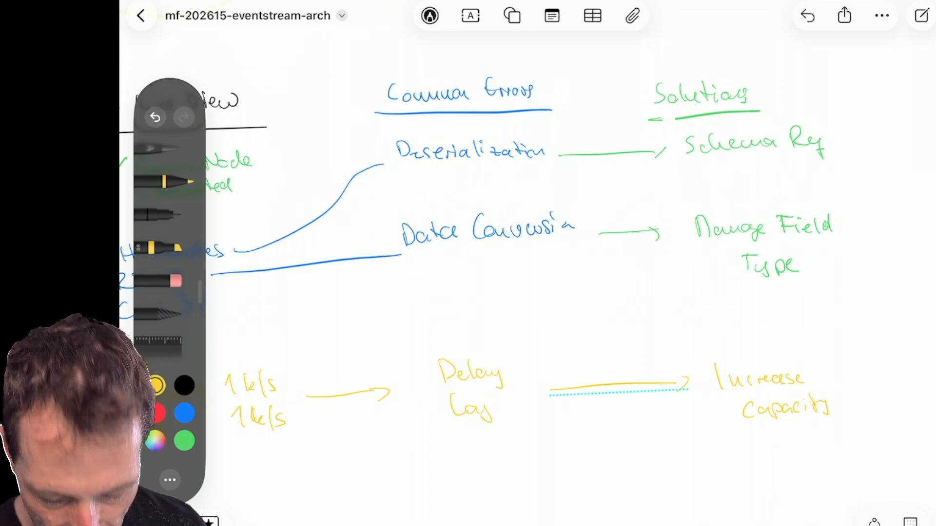
- Handwrite the yellow capacity example "F4 → F8" below "Increase capacity"
mouse_move(735, 430)
left_mouse_down()
mouse_move(732, 454)
mouse_move(748, 432)
left_mouse_up()
mouse_move(732, 447)
left_mouse_down()
mouse_move(767, 442)
mouse_move(764, 458)
left_mouse_up()
left_click_drag(775, 445, 807, 450)
mouse_move(802, 431)
left_mouse_down()
mouse_move(823, 429)
mouse_move(841, 449)
left_mouse_up()
left_click(744, 446)
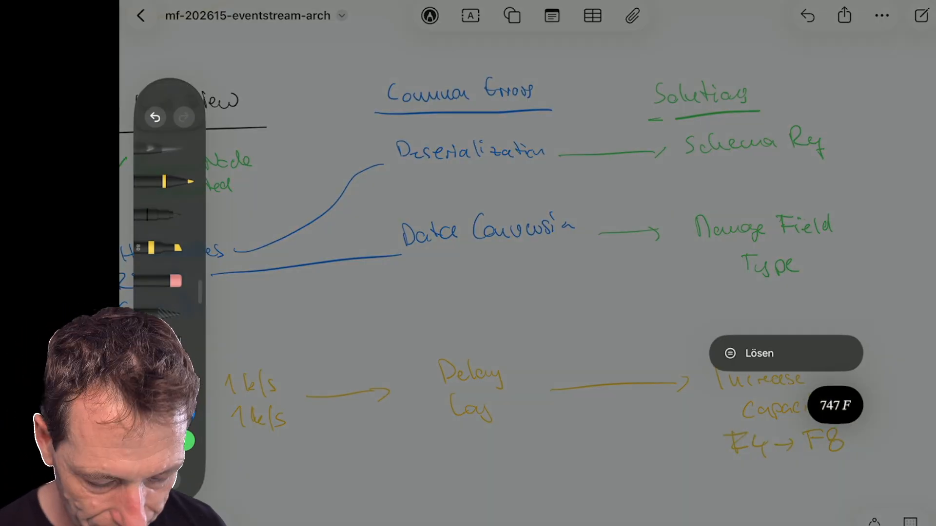
left_click(585, 312)
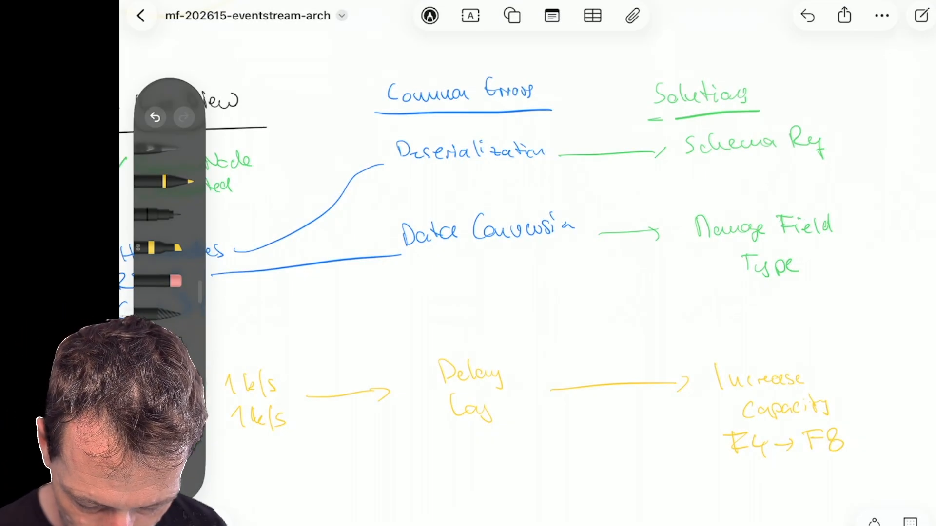
scroll(527, 283, "down", 1)
scroll(526, 263, "down", 3)
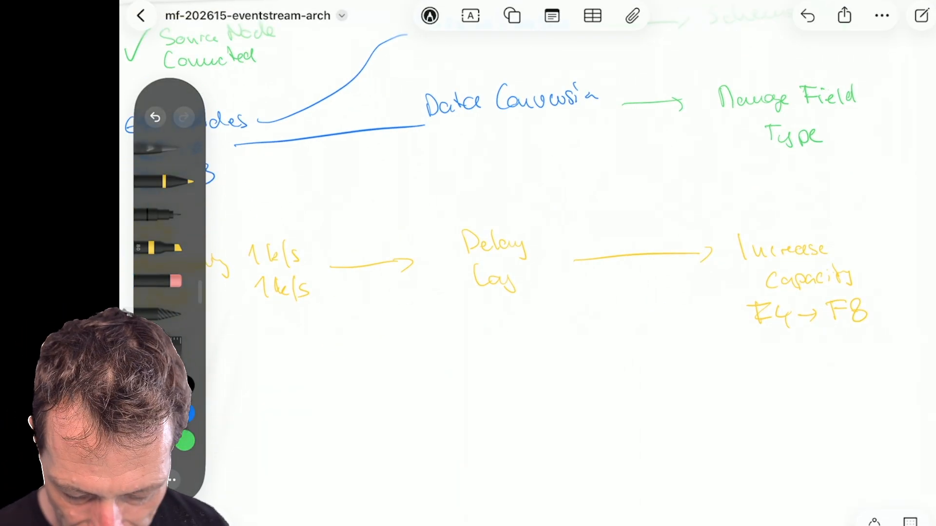